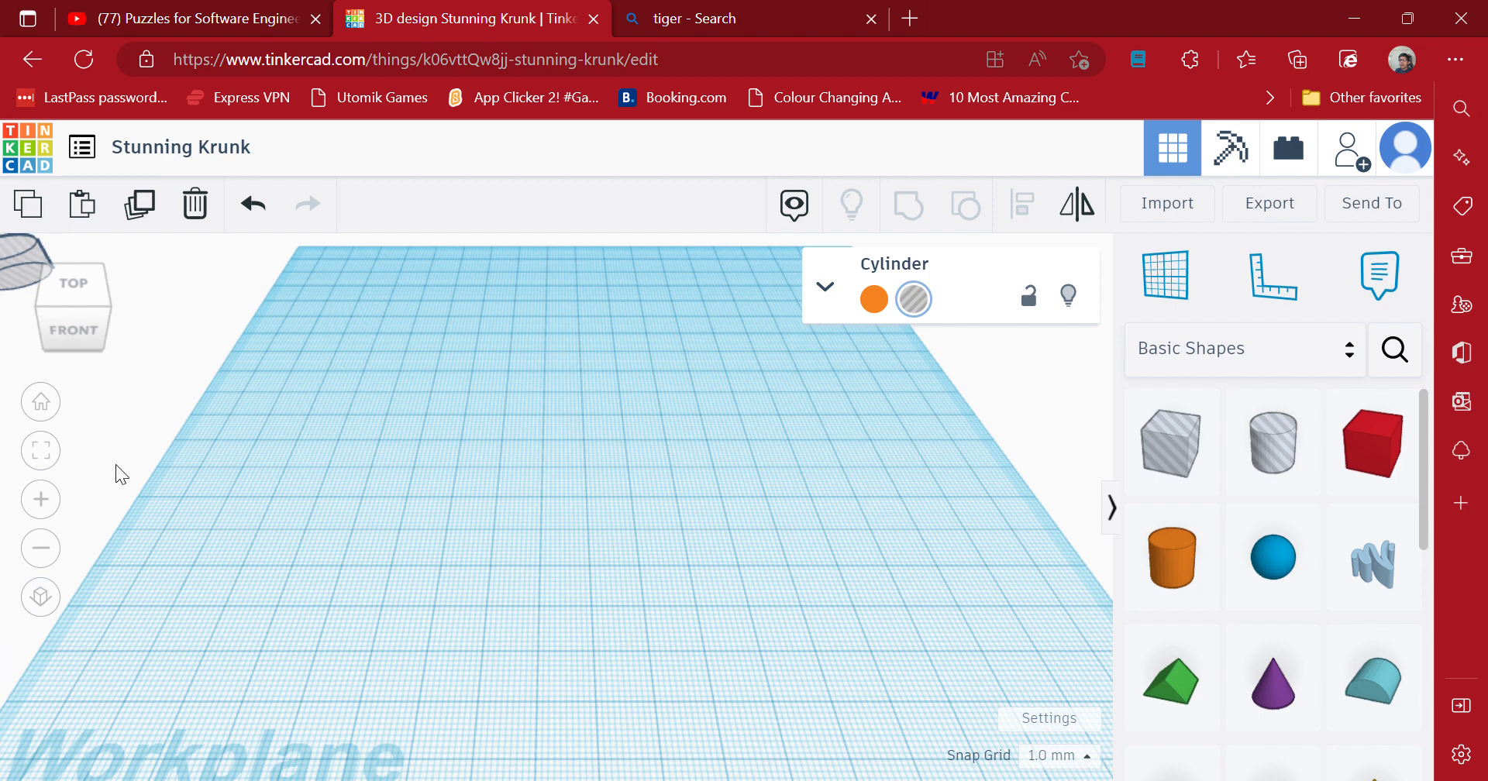
left_click(438, 631)
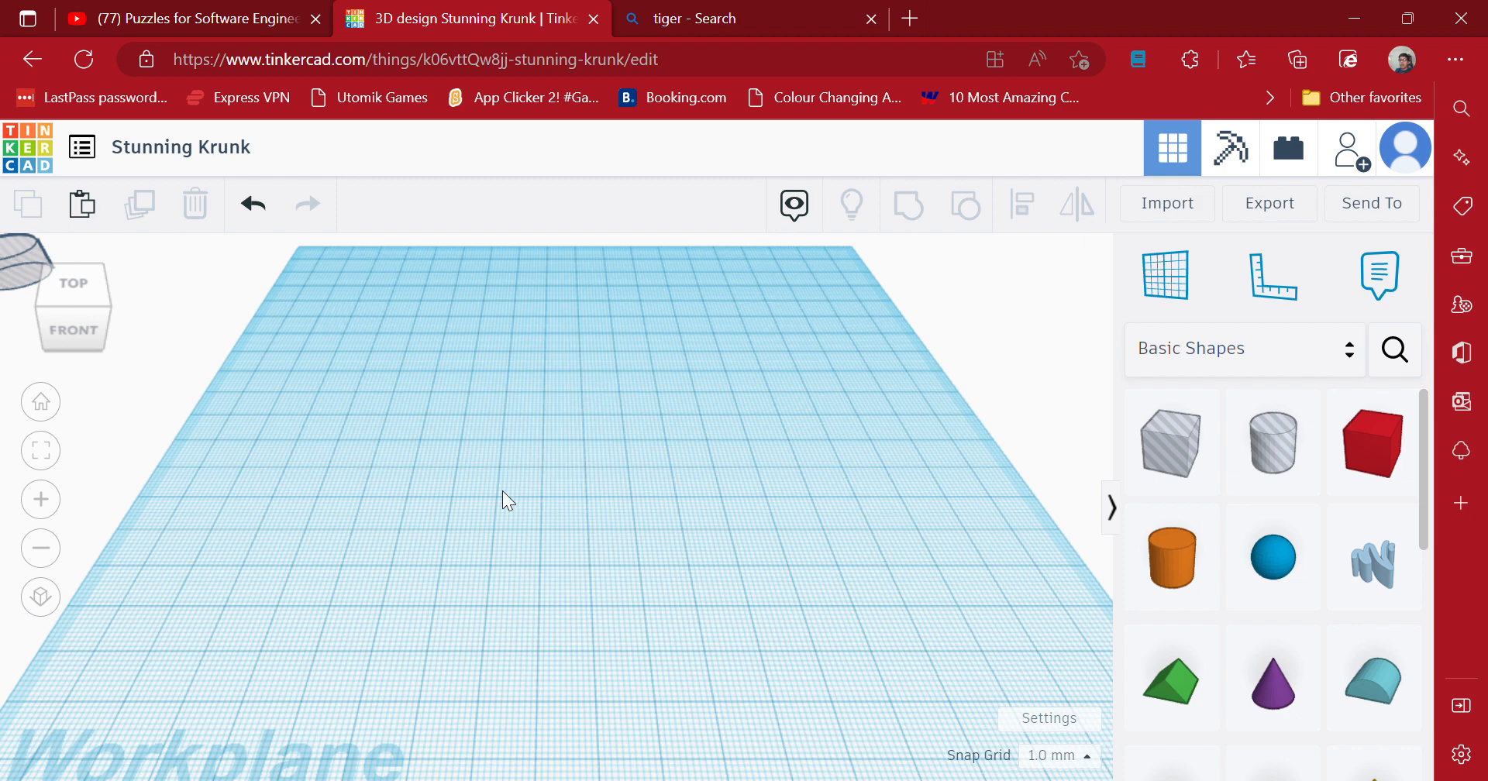
left_click(315, 101)
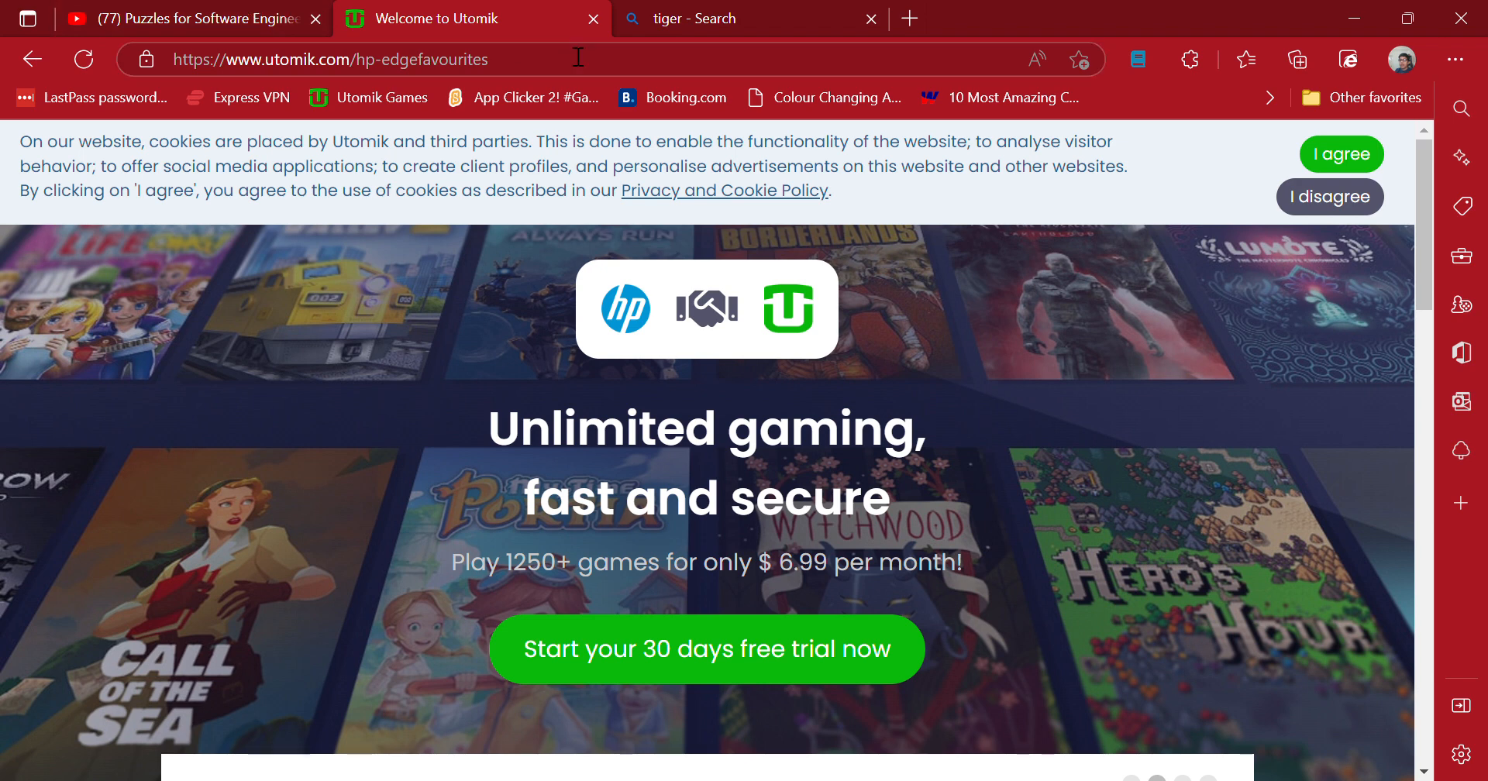
Return to the Tinkercad dashboard and open the Stunning Krunk design for editing.
left_click(578, 57)
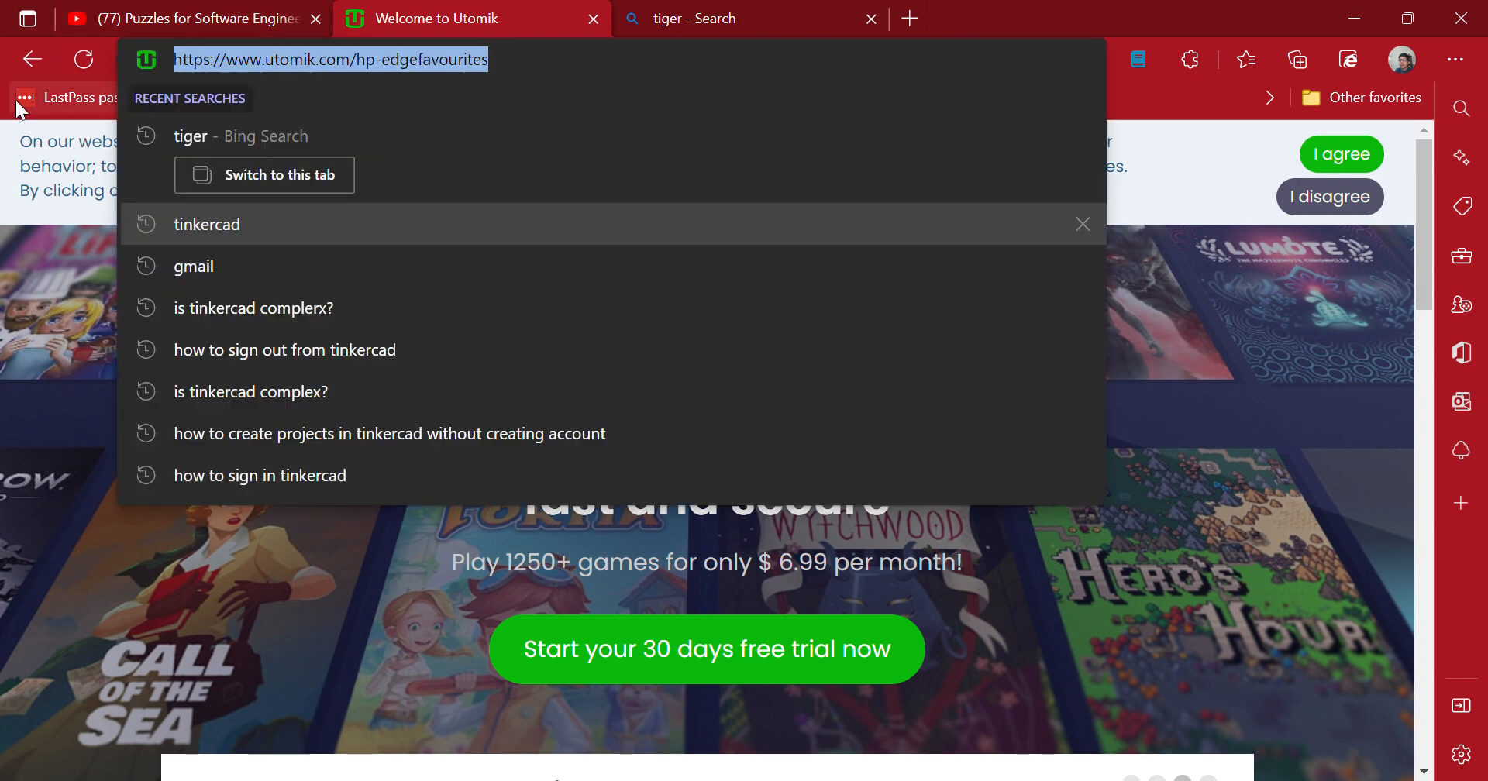
type("tin")
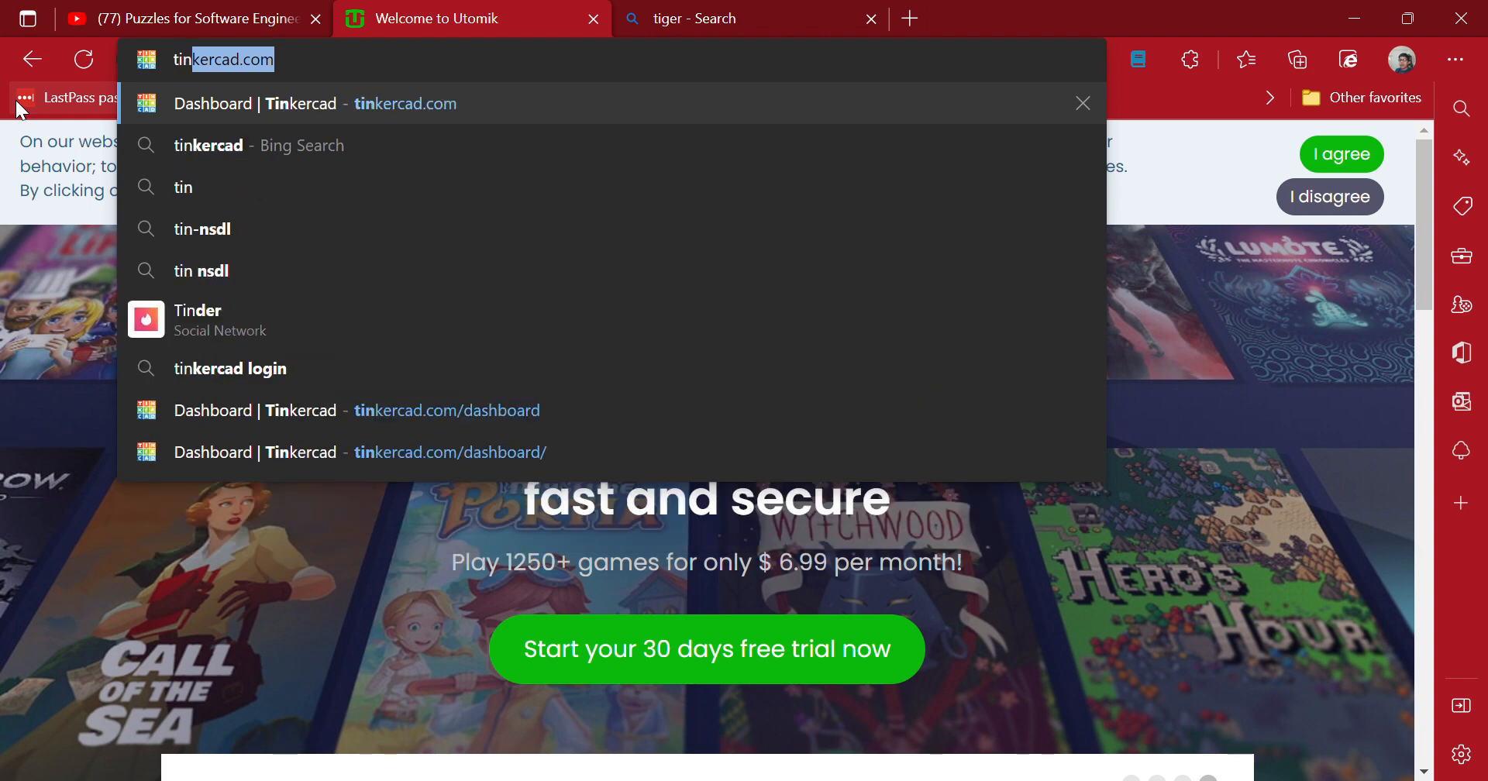
left_click(352, 105)
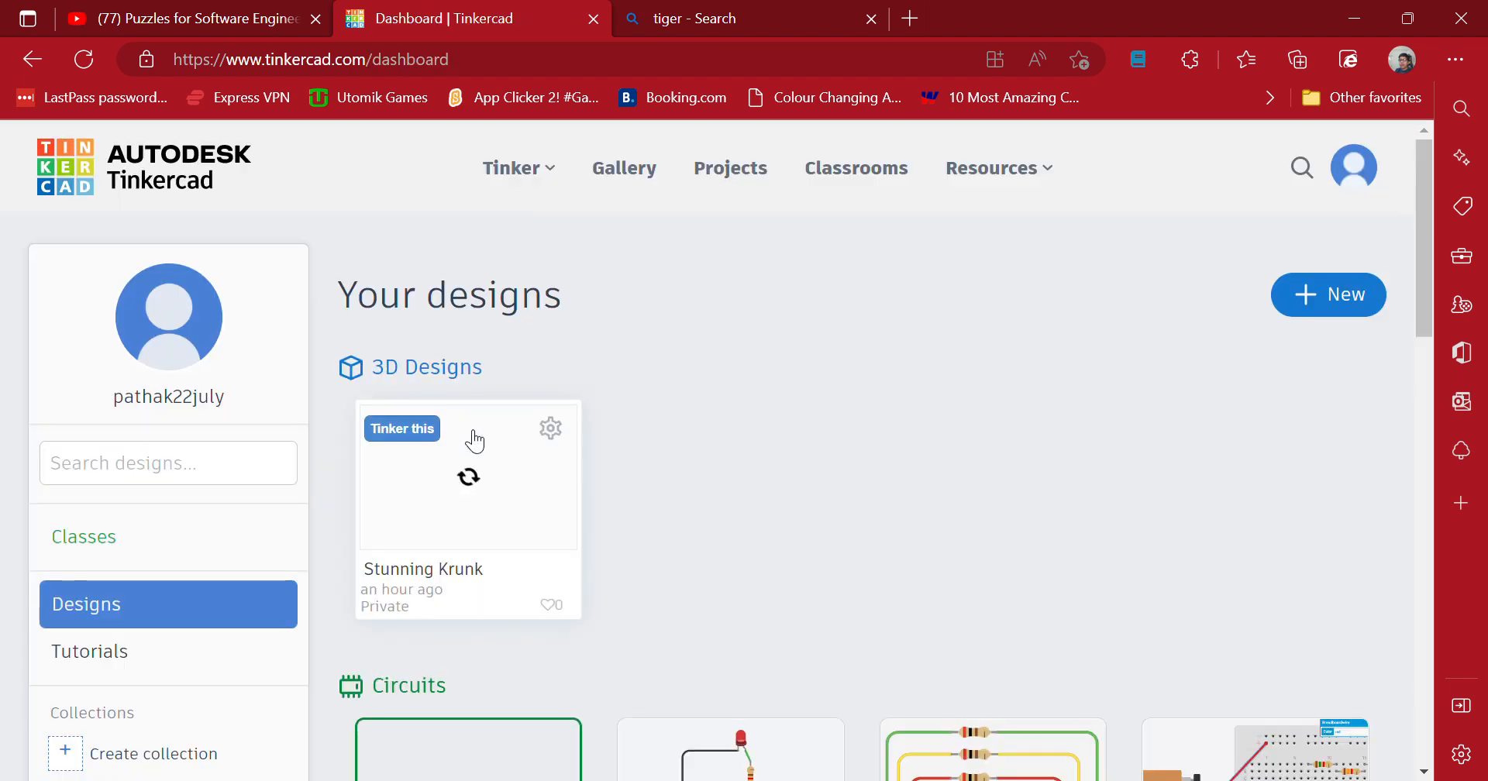
left_click(434, 541)
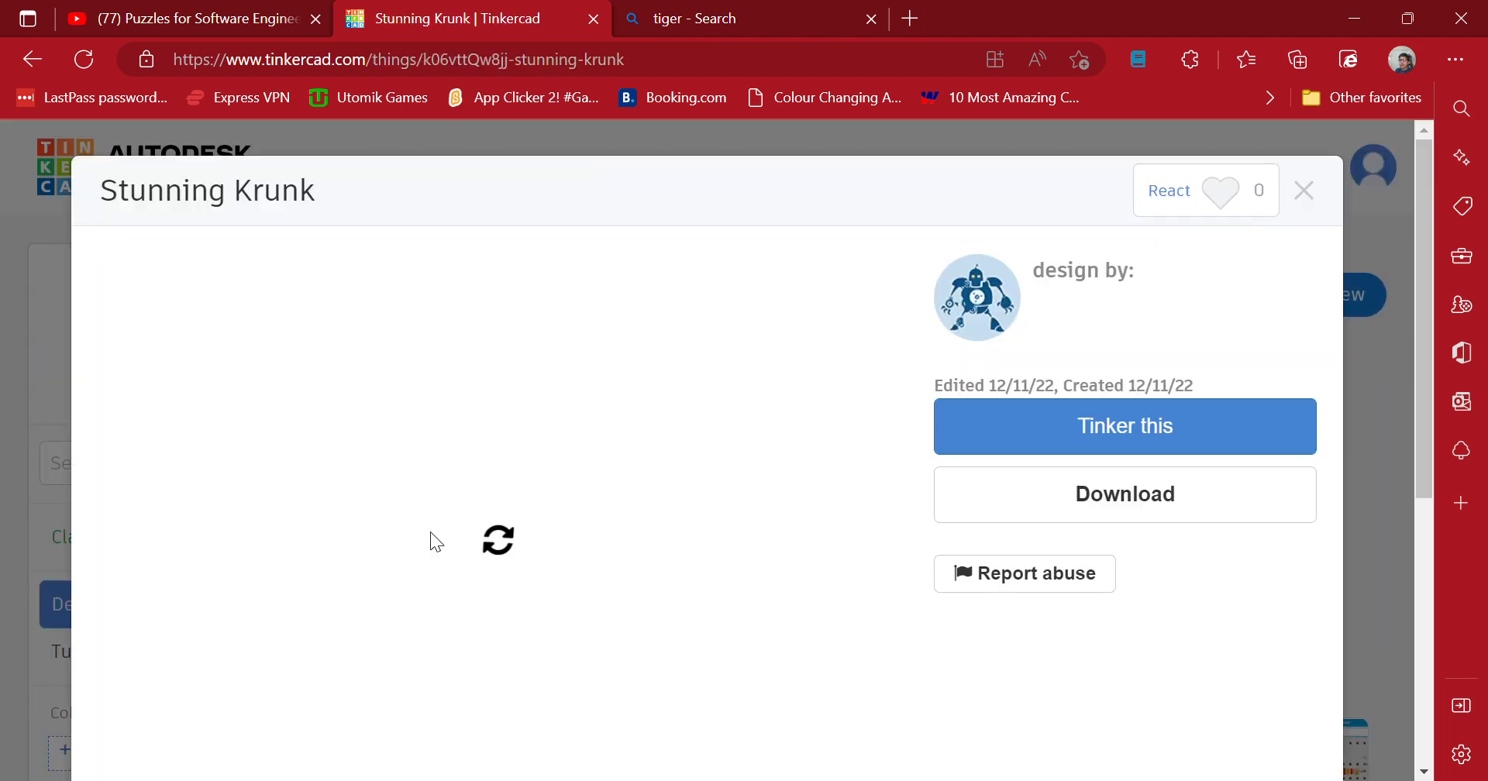
left_click(1045, 434)
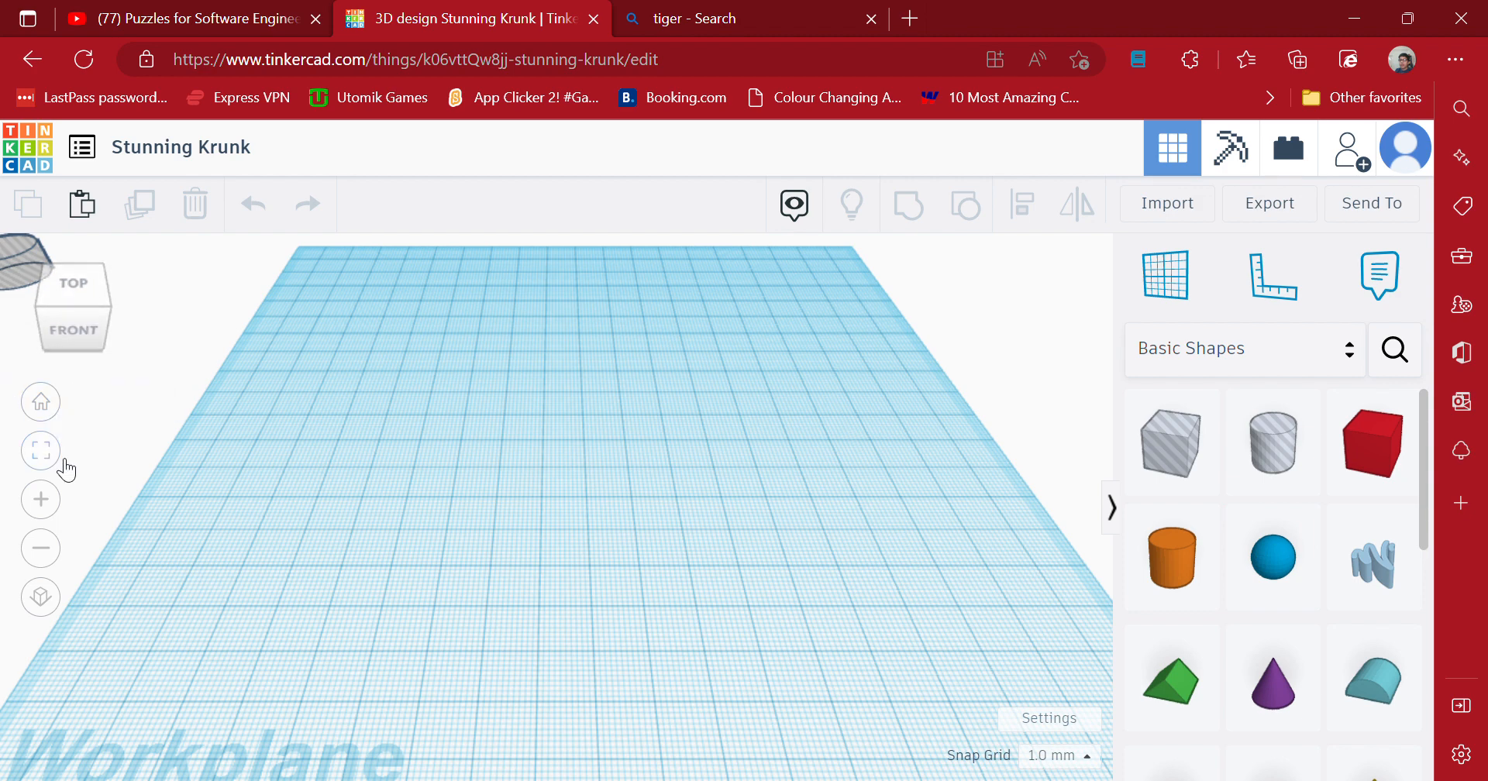
left_click(1021, 717)
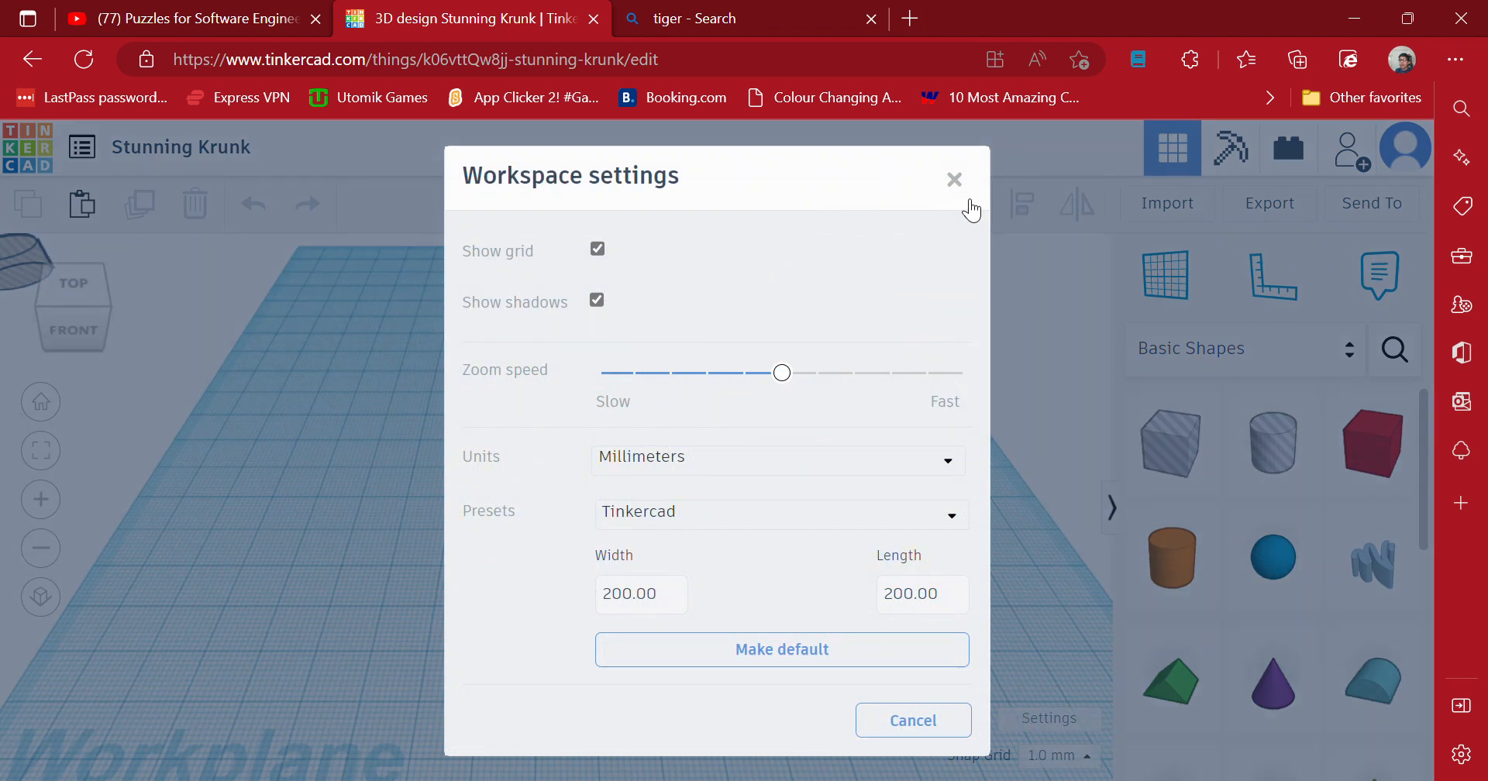
left_click(960, 199)
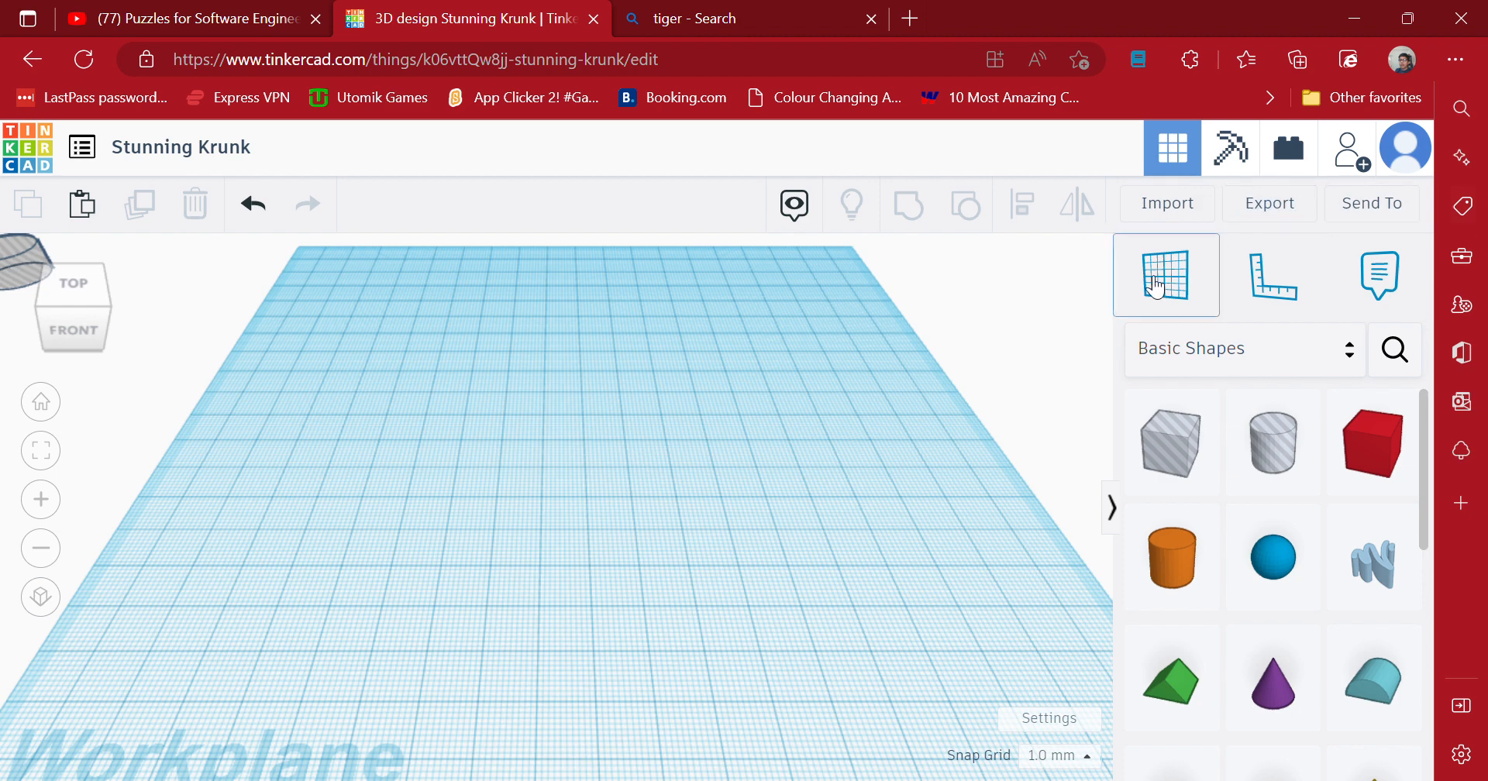
left_click(1198, 276)
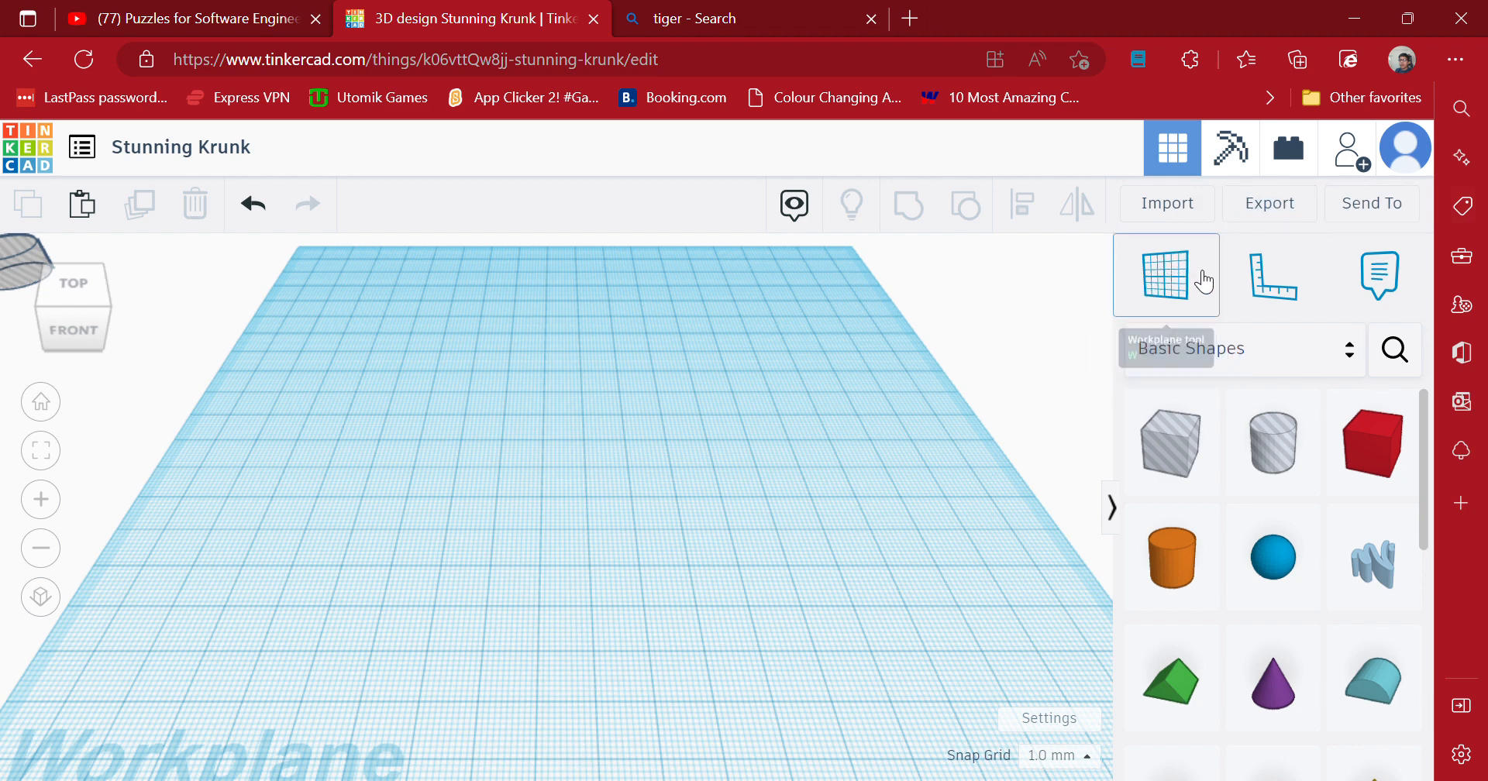
left_click(1204, 282)
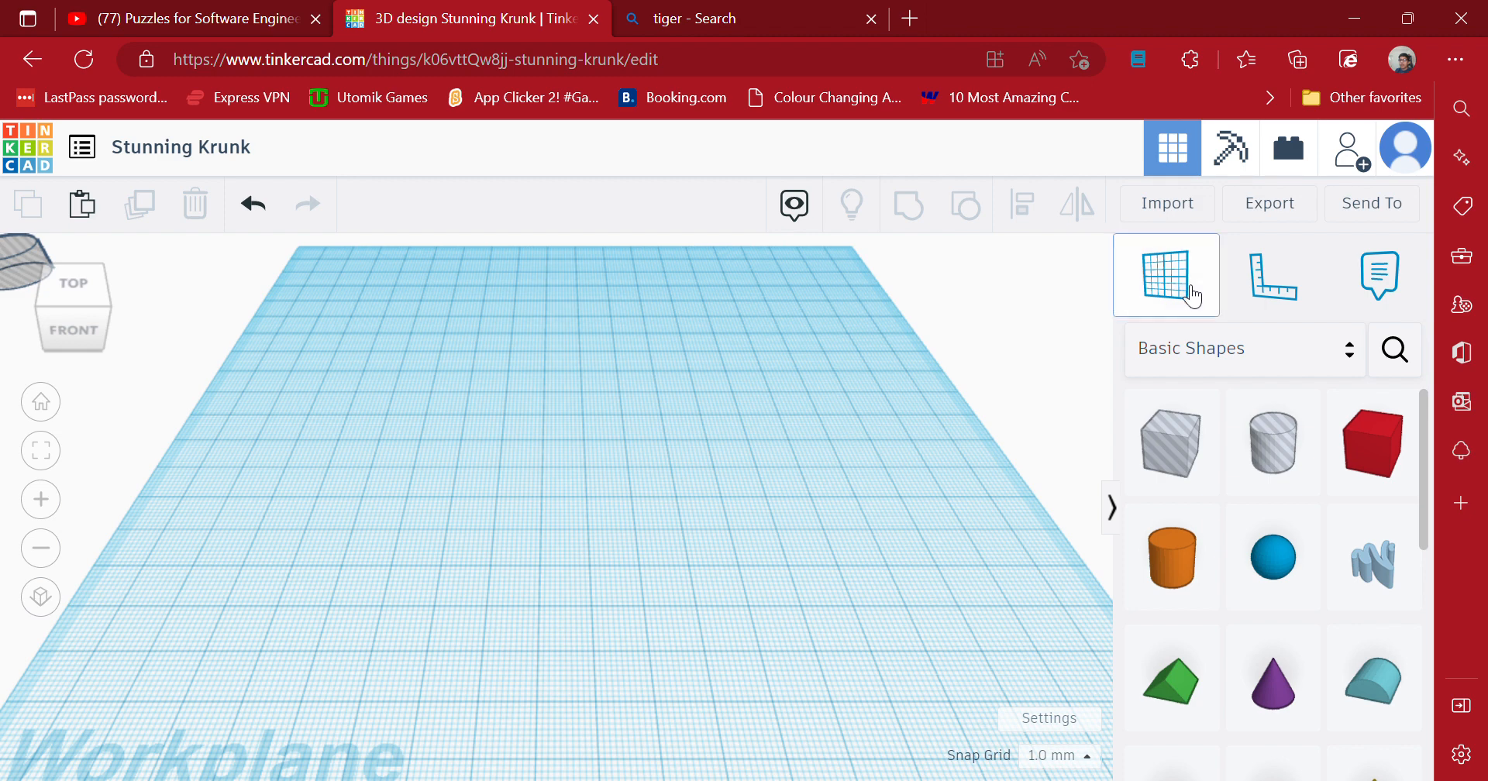
left_click(1184, 288)
left_click(1196, 291)
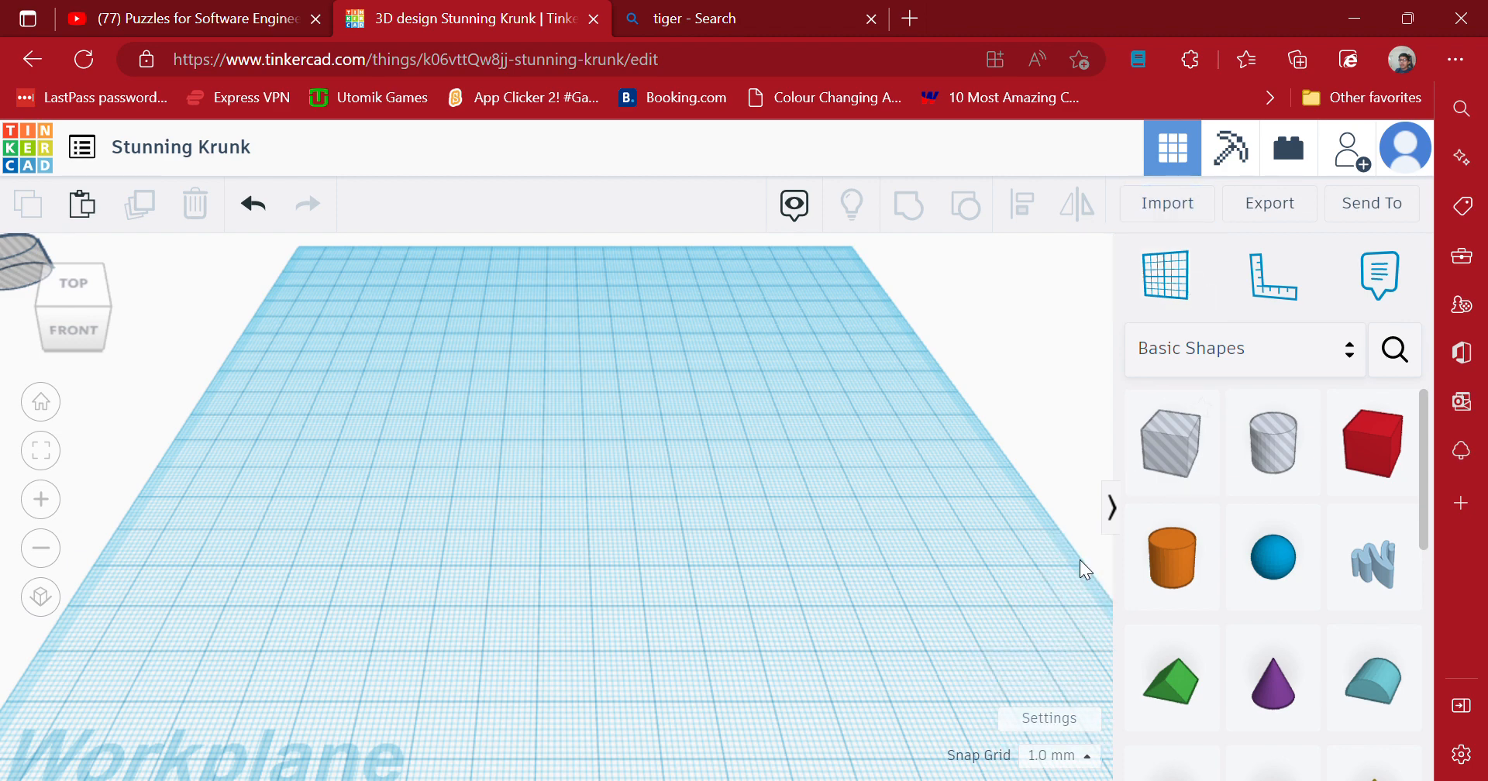
Set the workplane's width and length to 400 mm each and make this size the default.
left_click(1025, 720)
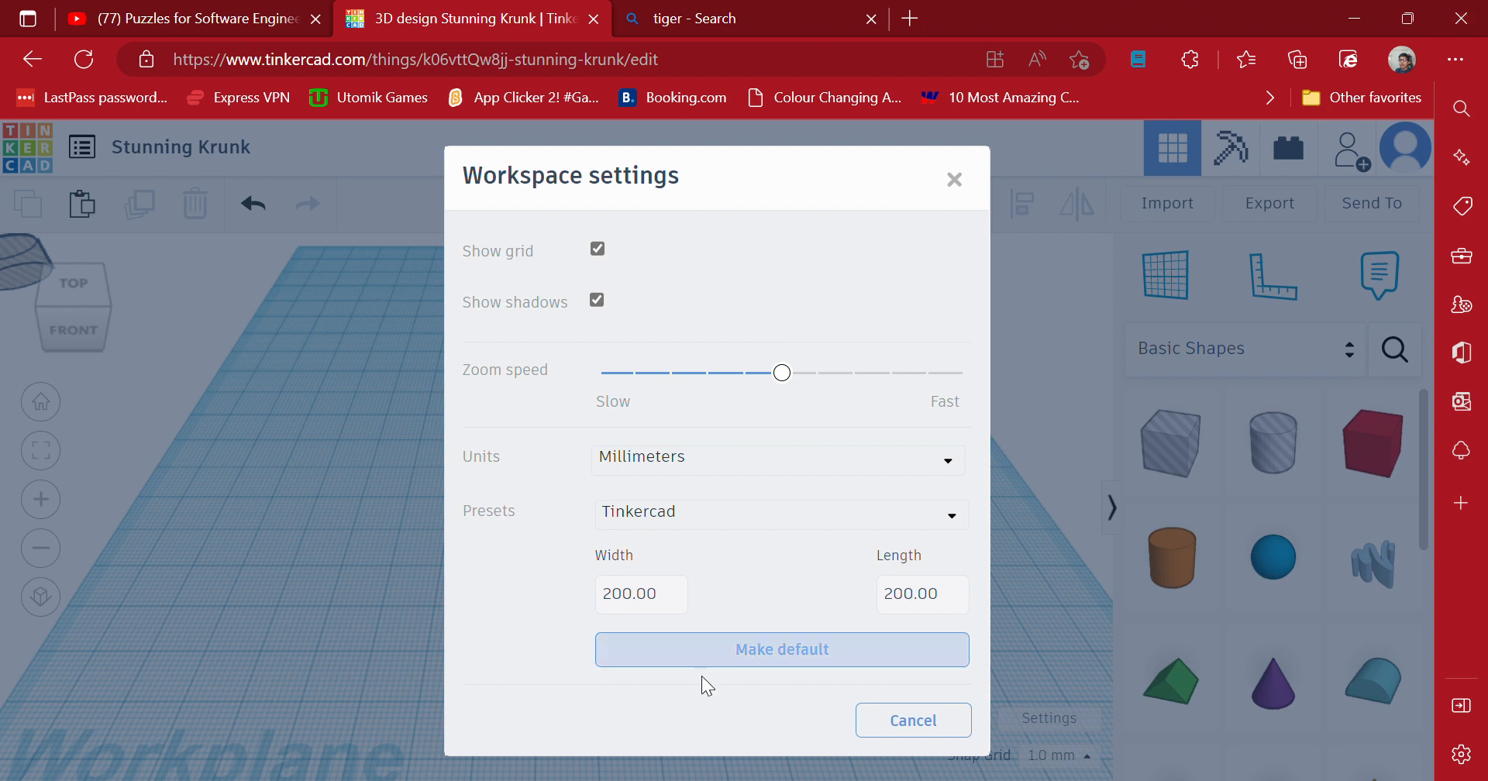
left_click(650, 608)
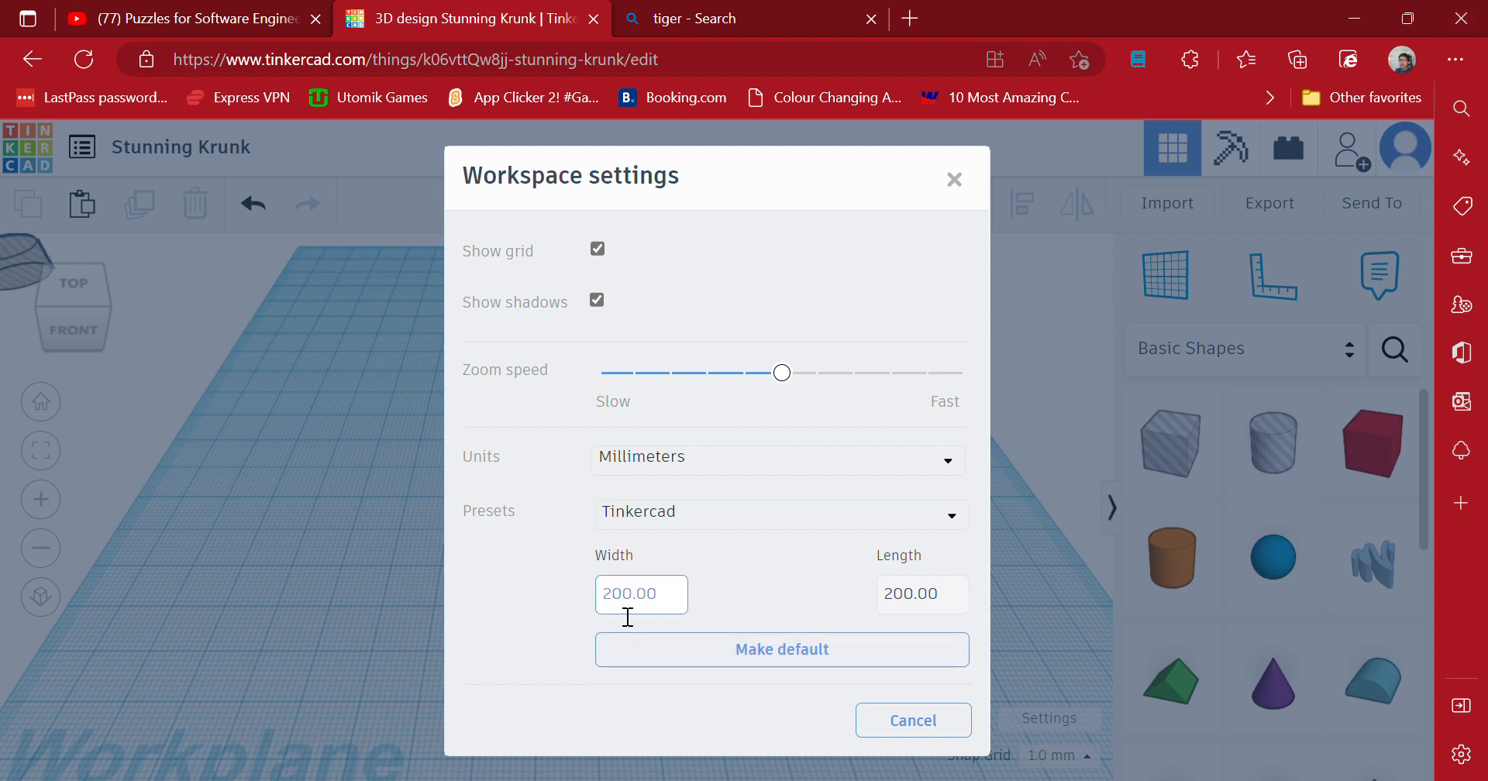
left_click(629, 612)
key("BackSpace")
type("4")
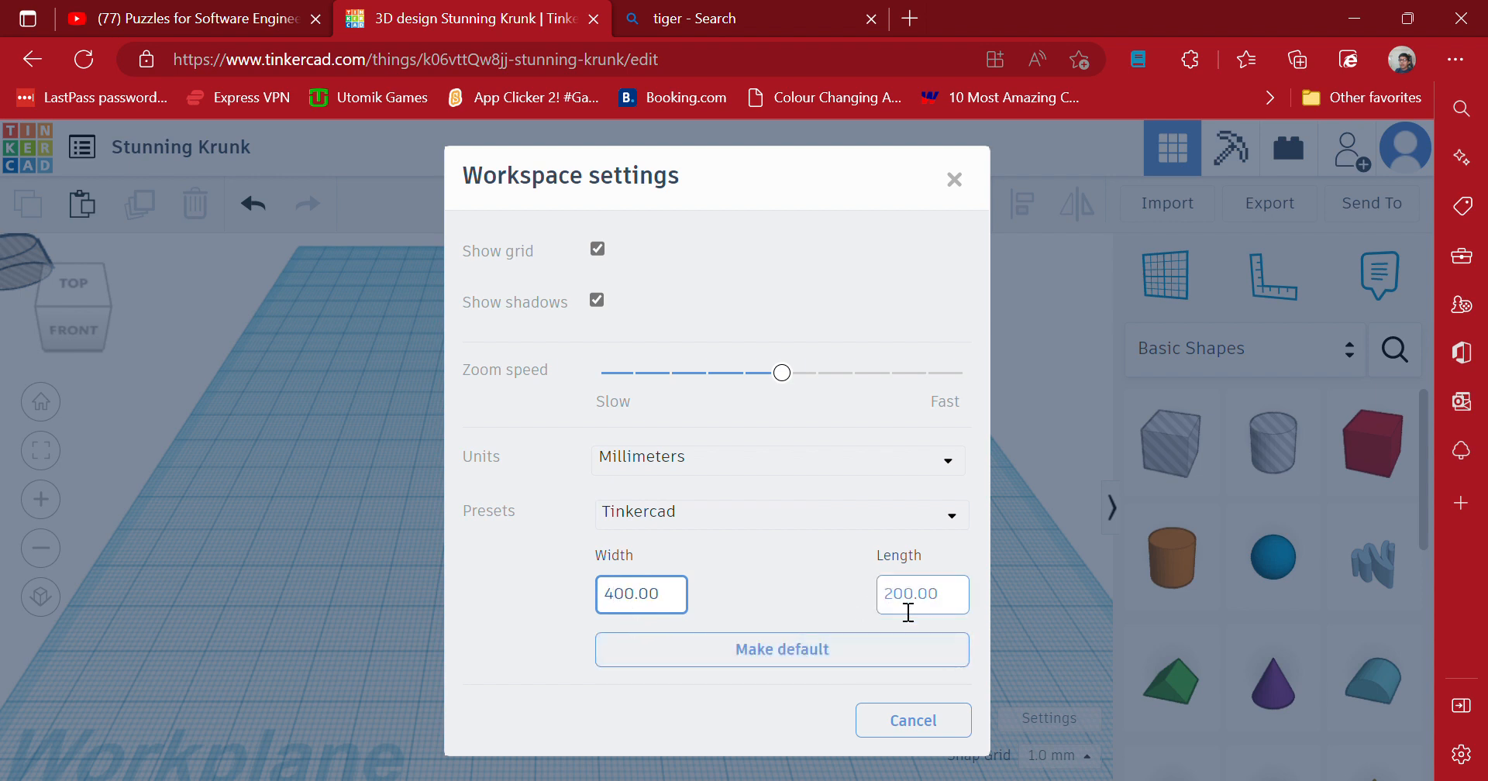
left_click(901, 618)
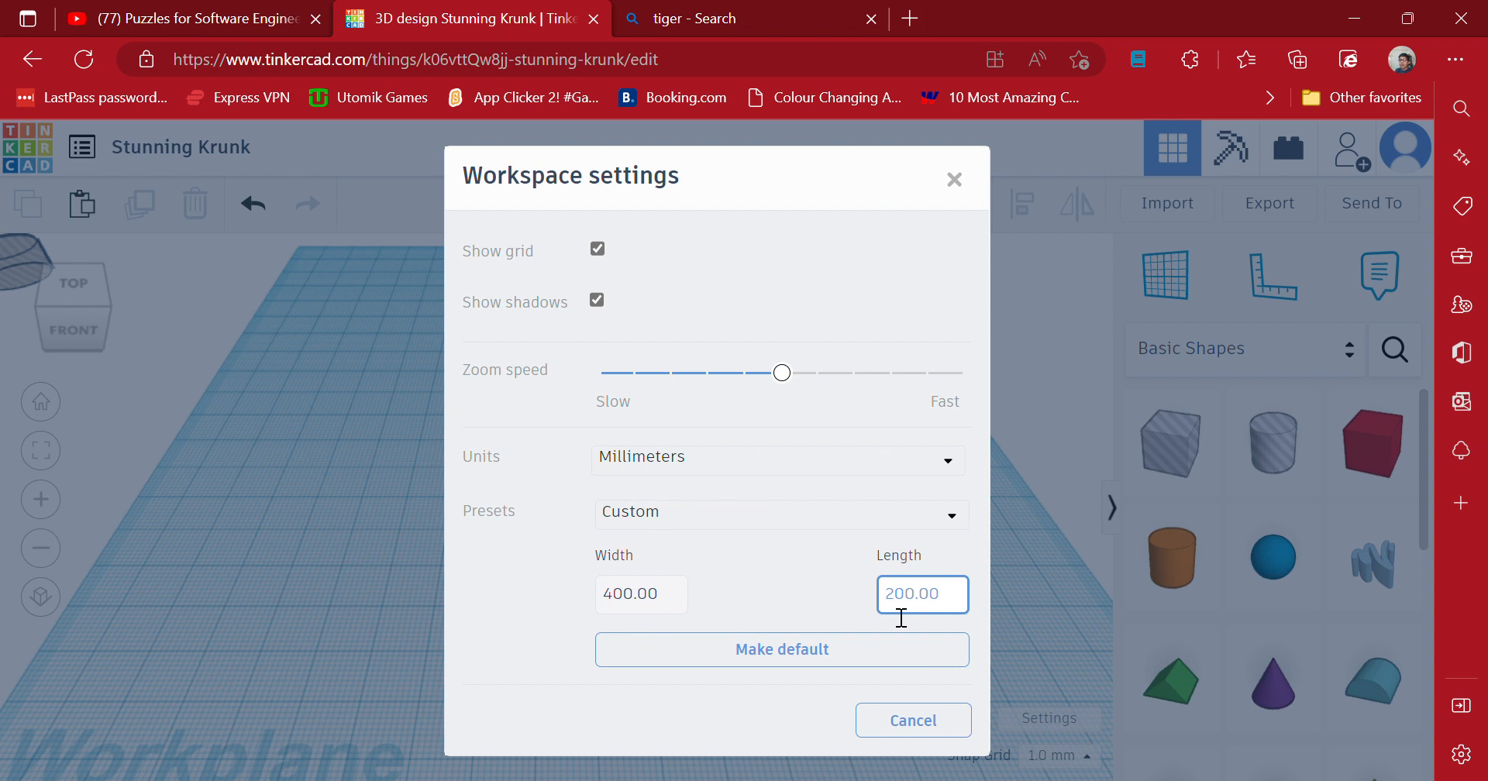
key("BackSpace")
type("400.00")
left_click(828, 651)
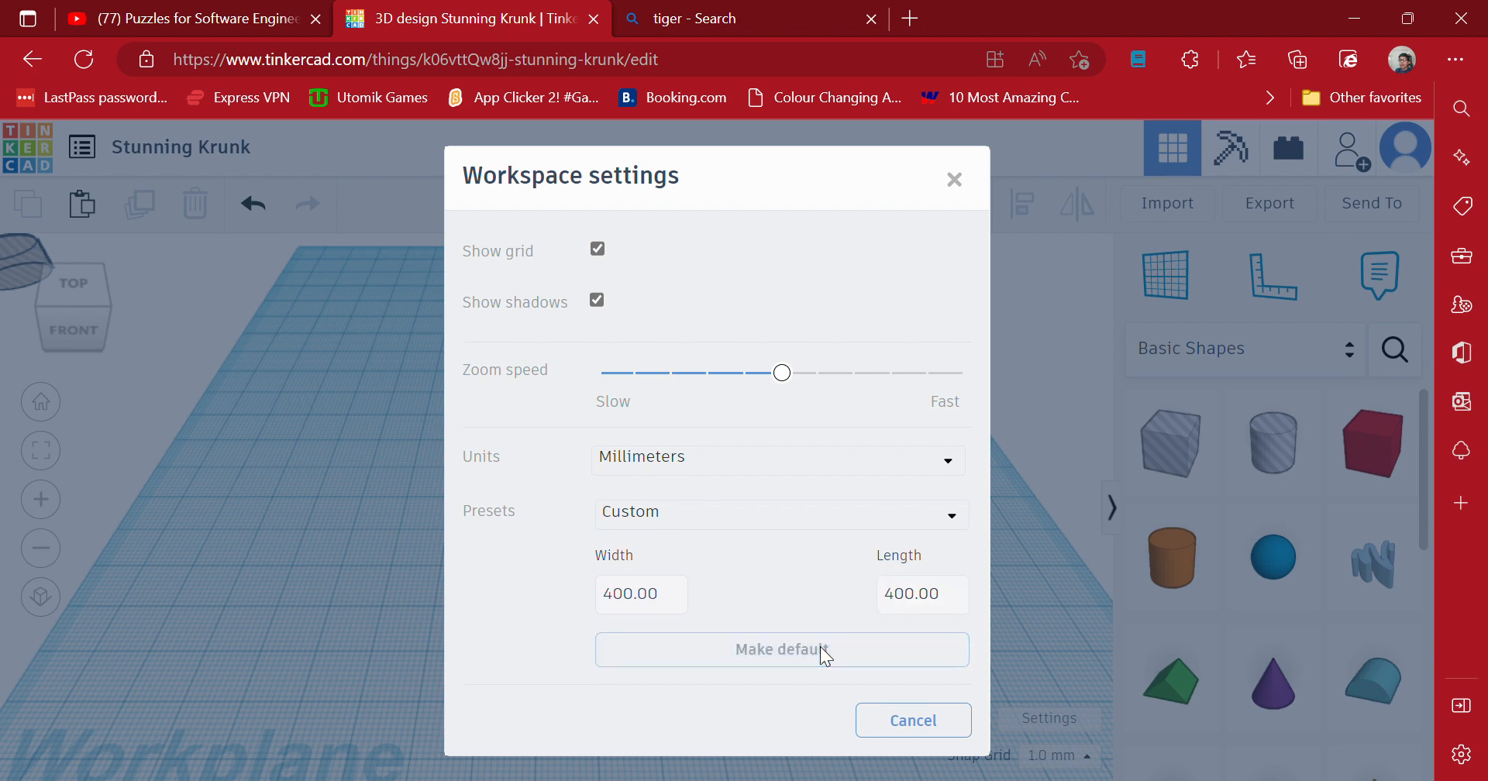
left_click(151, 614)
Set the snap grid to 0.25 mm.
scroll(211, 529, "down", 5)
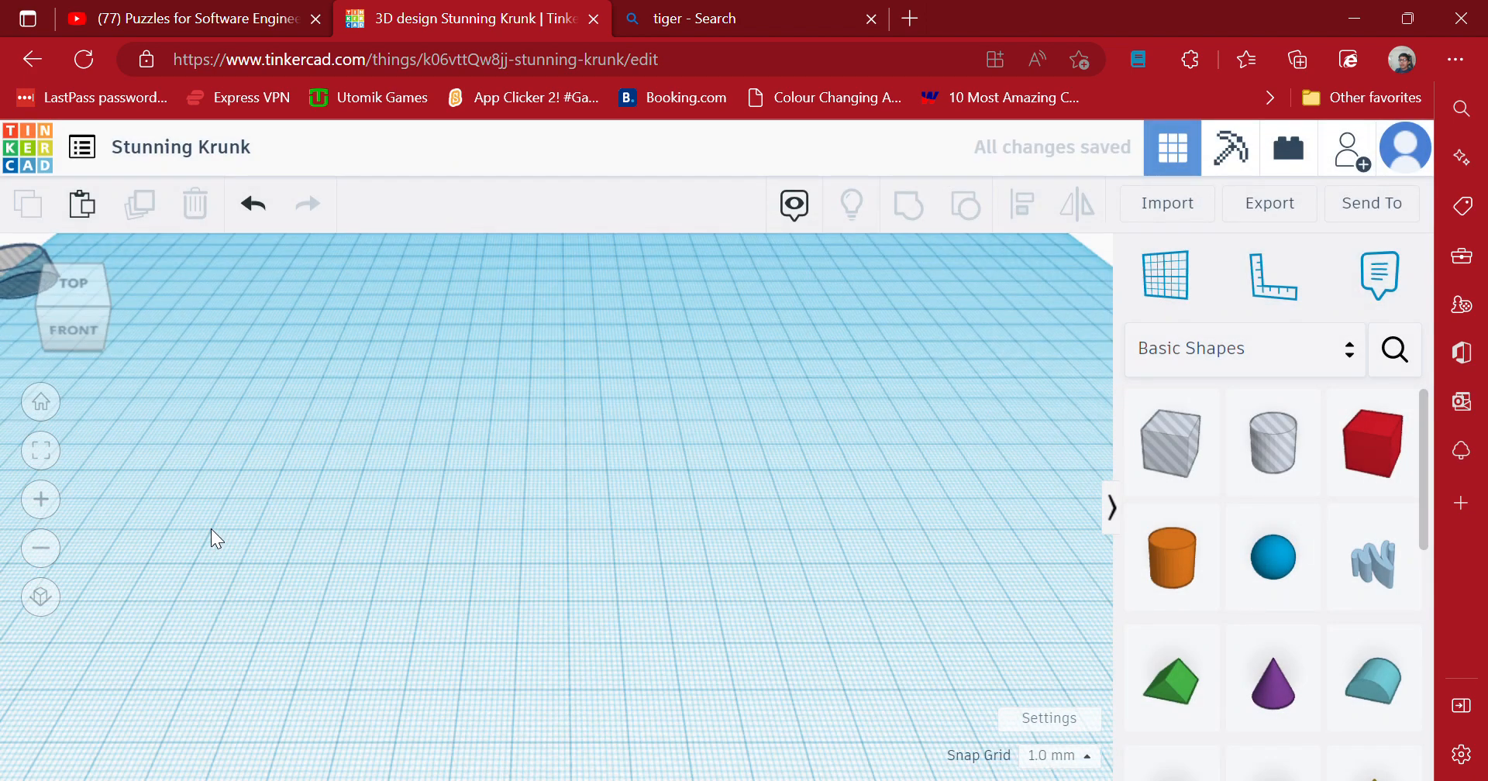
scroll(211, 529, "down", 6)
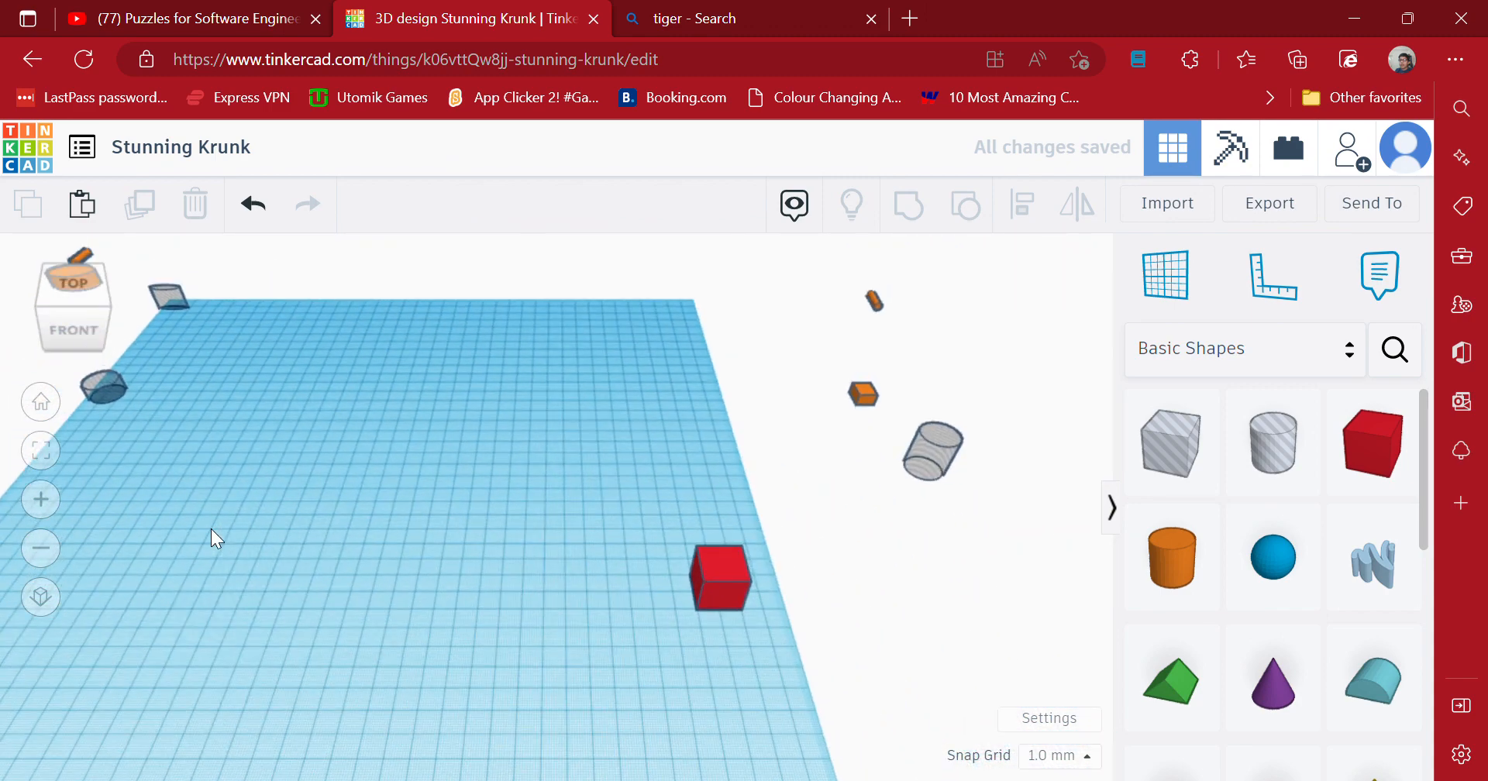
scroll(211, 530, "up", 6)
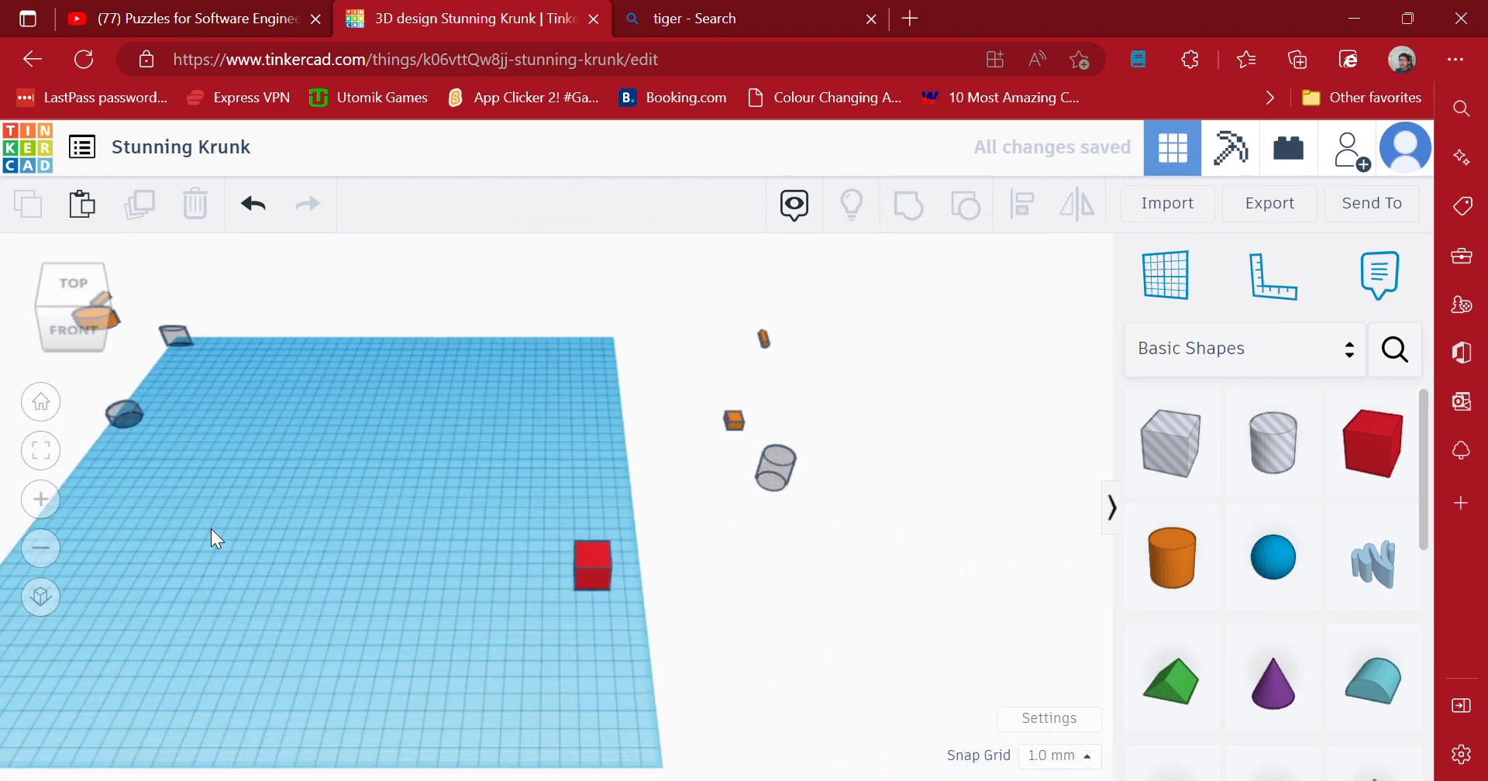
scroll(211, 538, "up", 4)
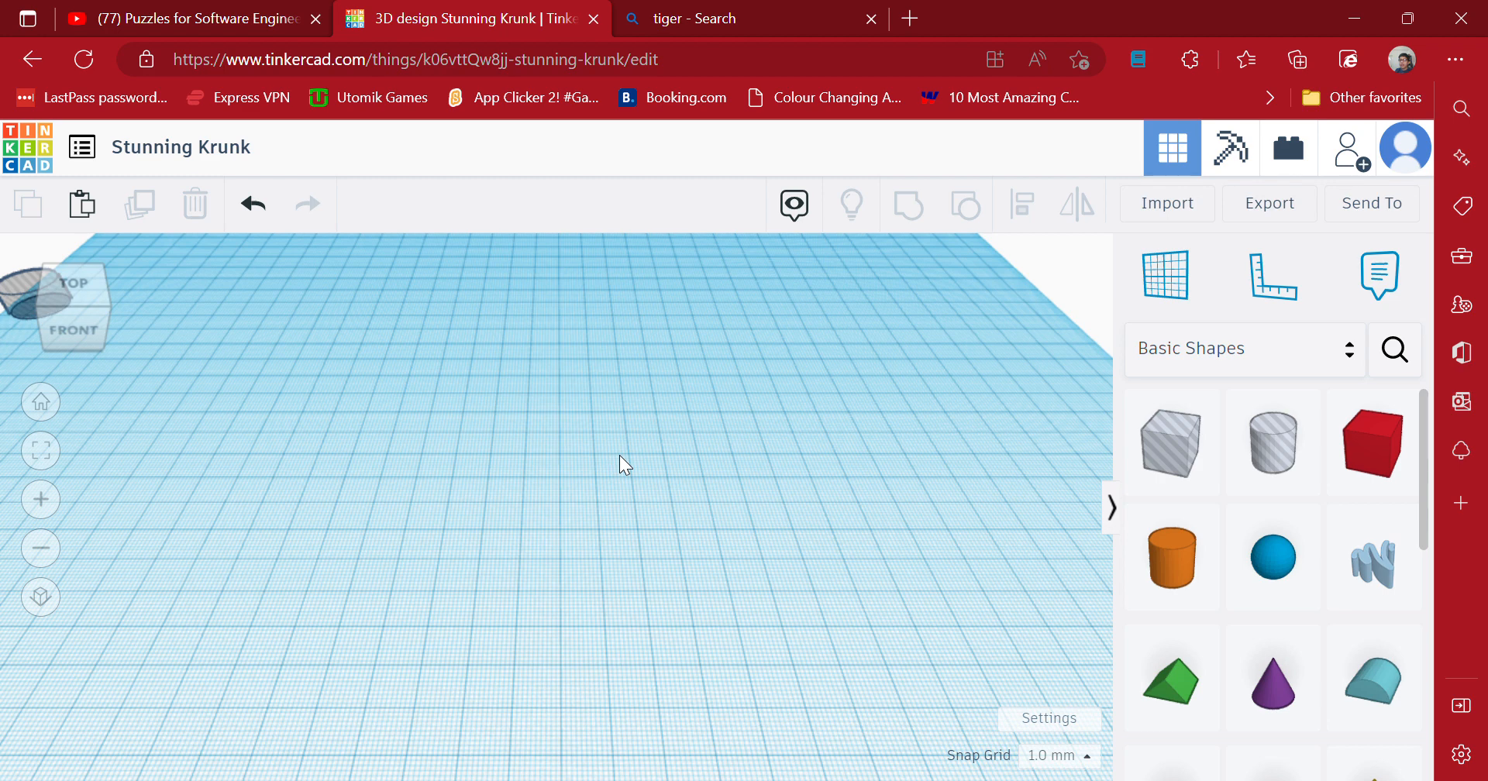
left_click(1085, 756)
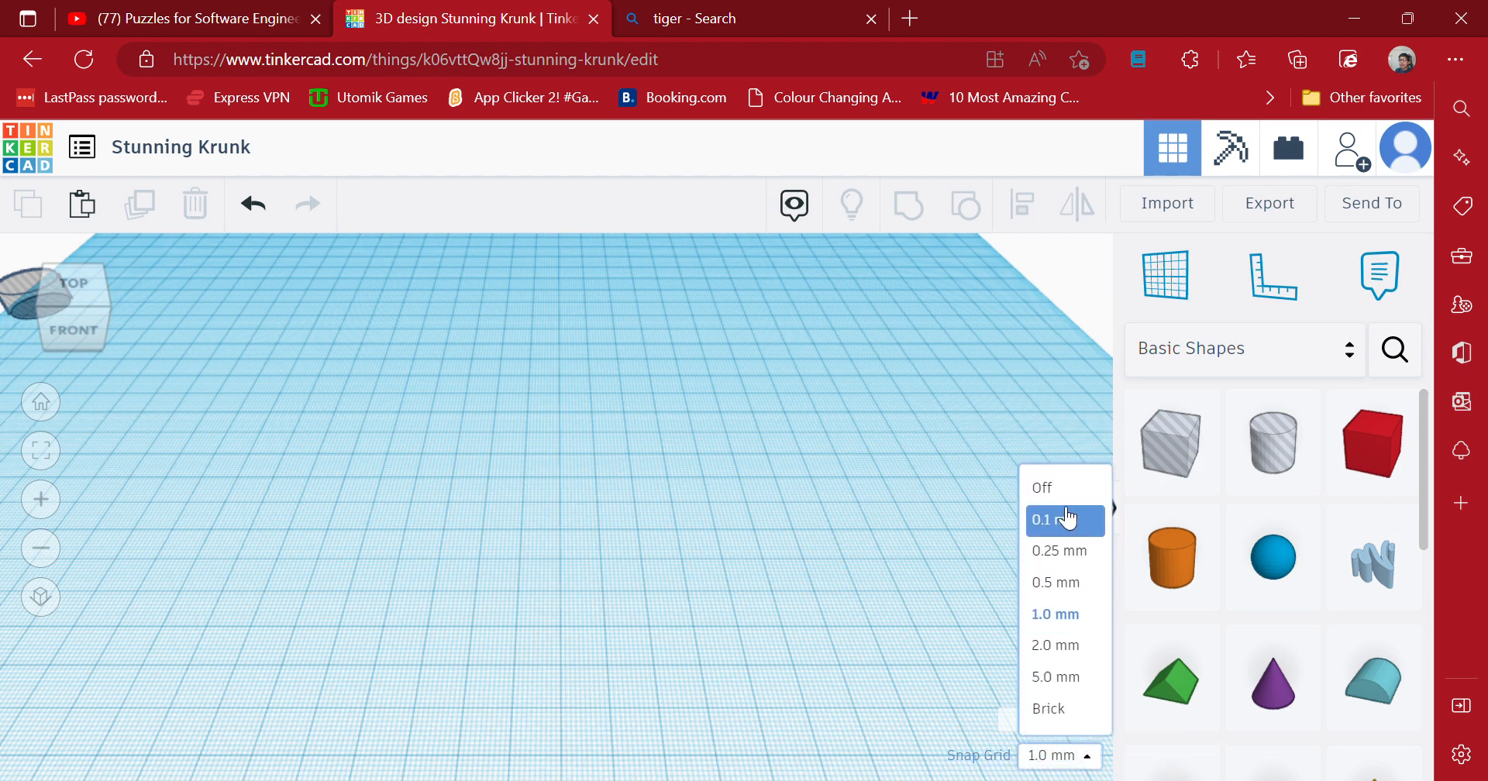
left_click(1062, 552)
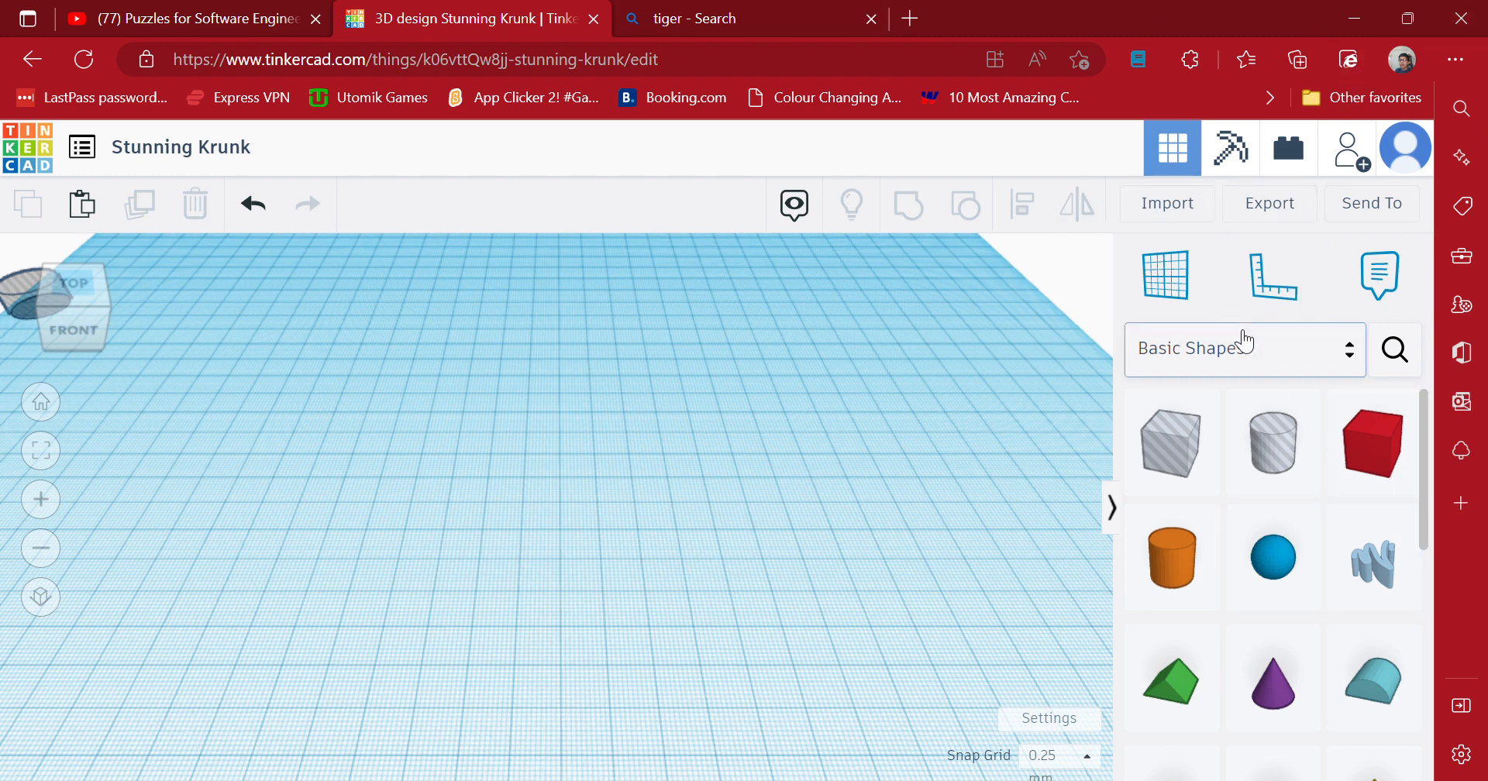
left_click(1244, 342)
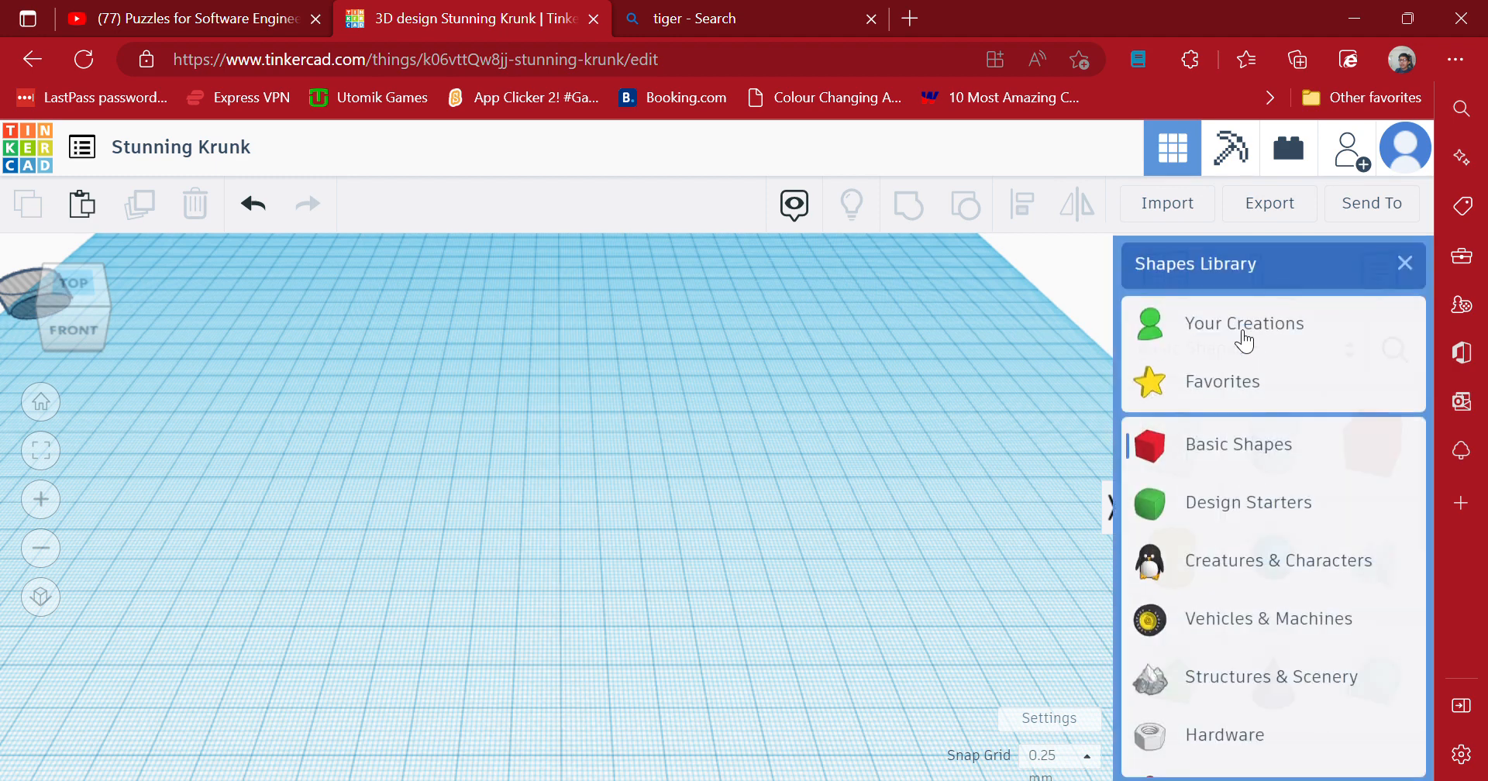
left_click(905, 341)
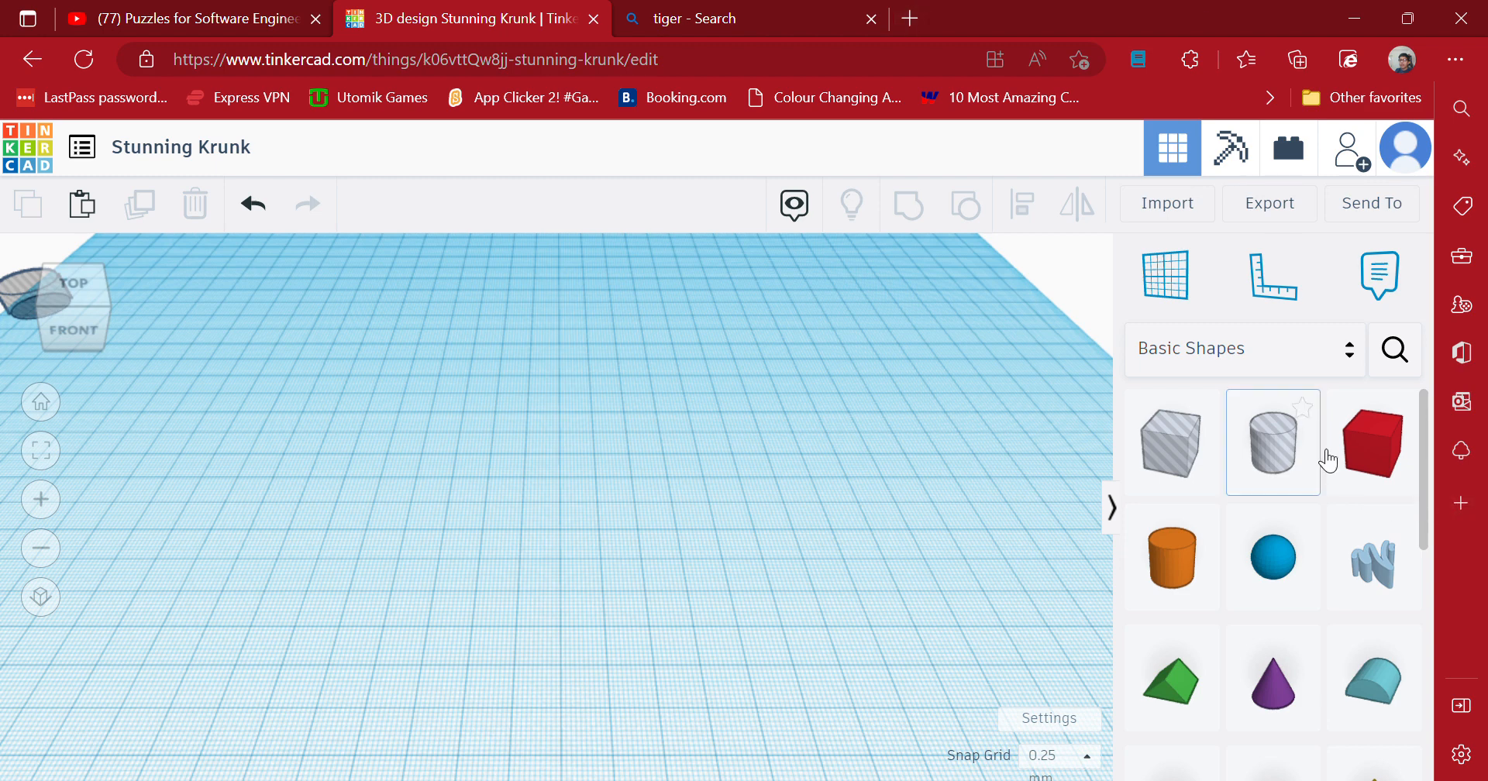
left_click_drag(1372, 446, 552, 434)
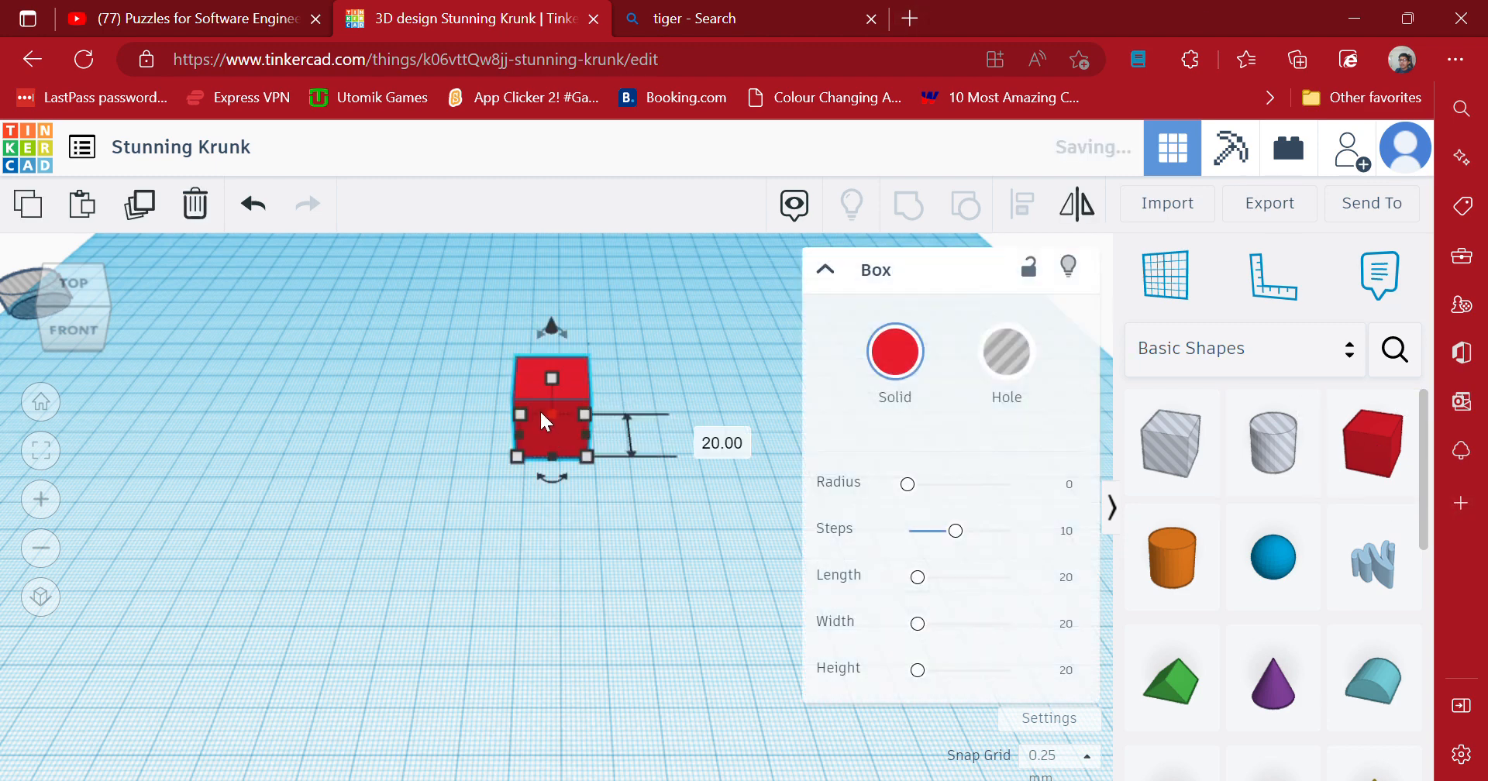
left_click_drag(554, 372, 346, 392)
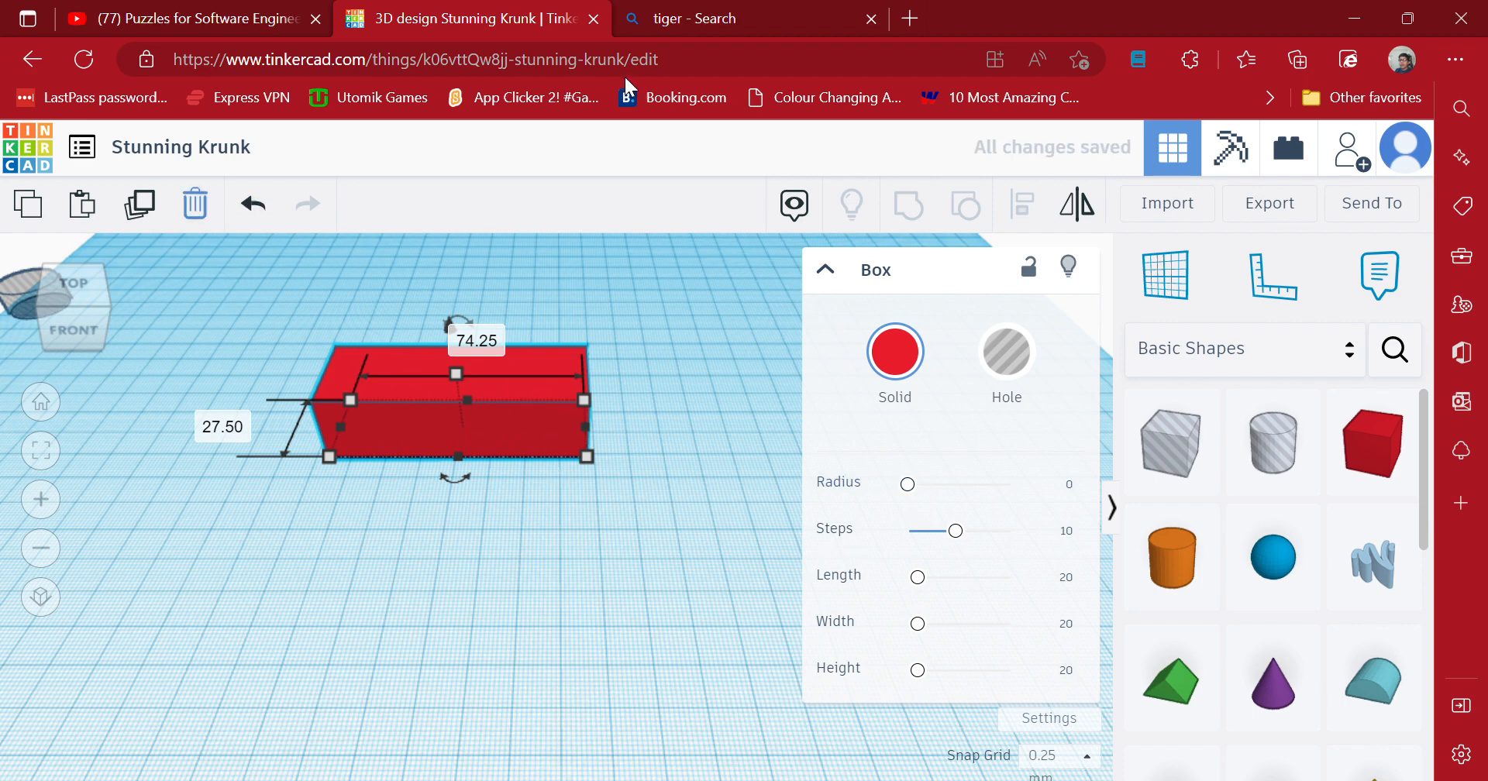
key("Delete")
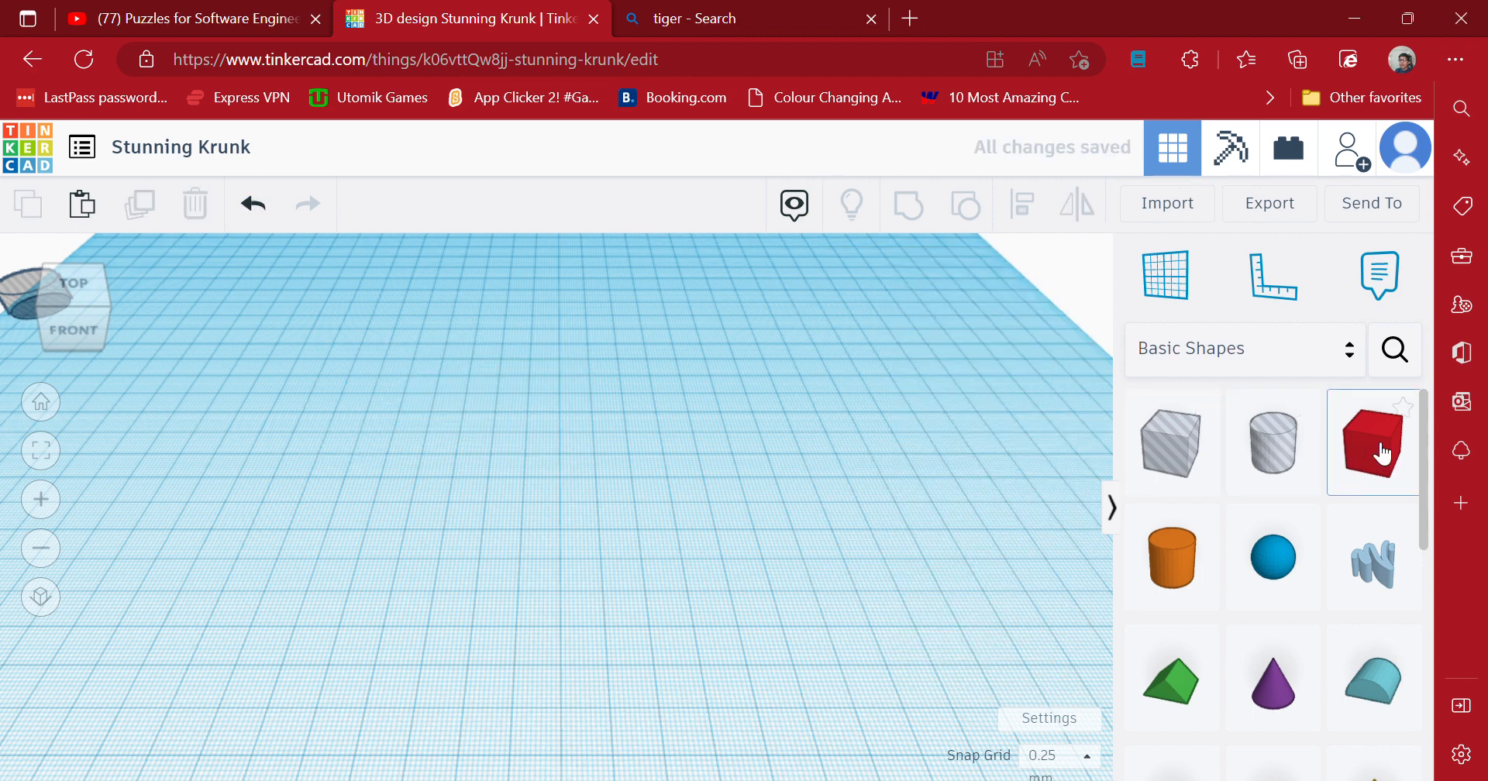
Place a red box and an orange cylinder side by side on the workplane, with a blue sphere in front of the box.
left_click_drag(1383, 456, 532, 407)
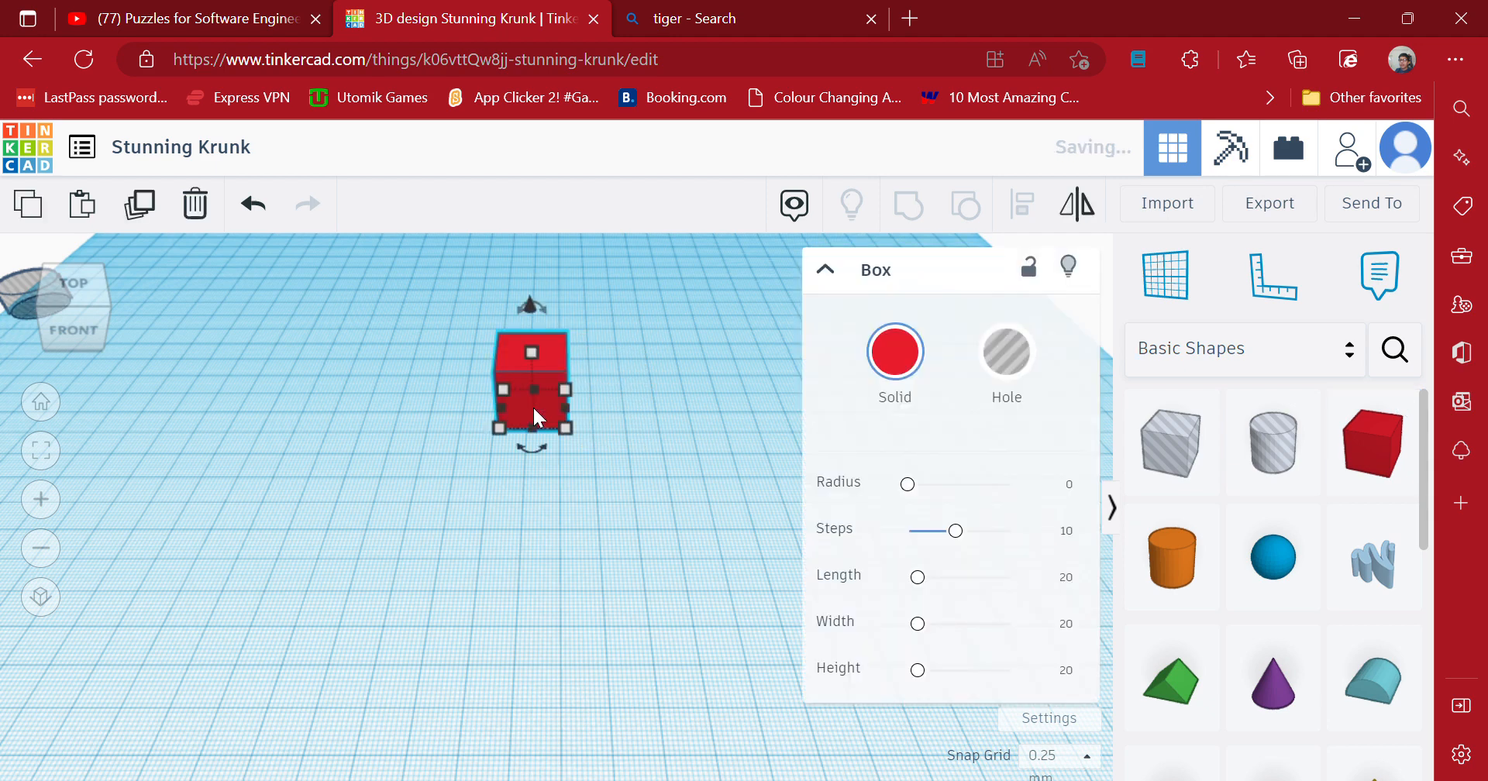
left_click(546, 588)
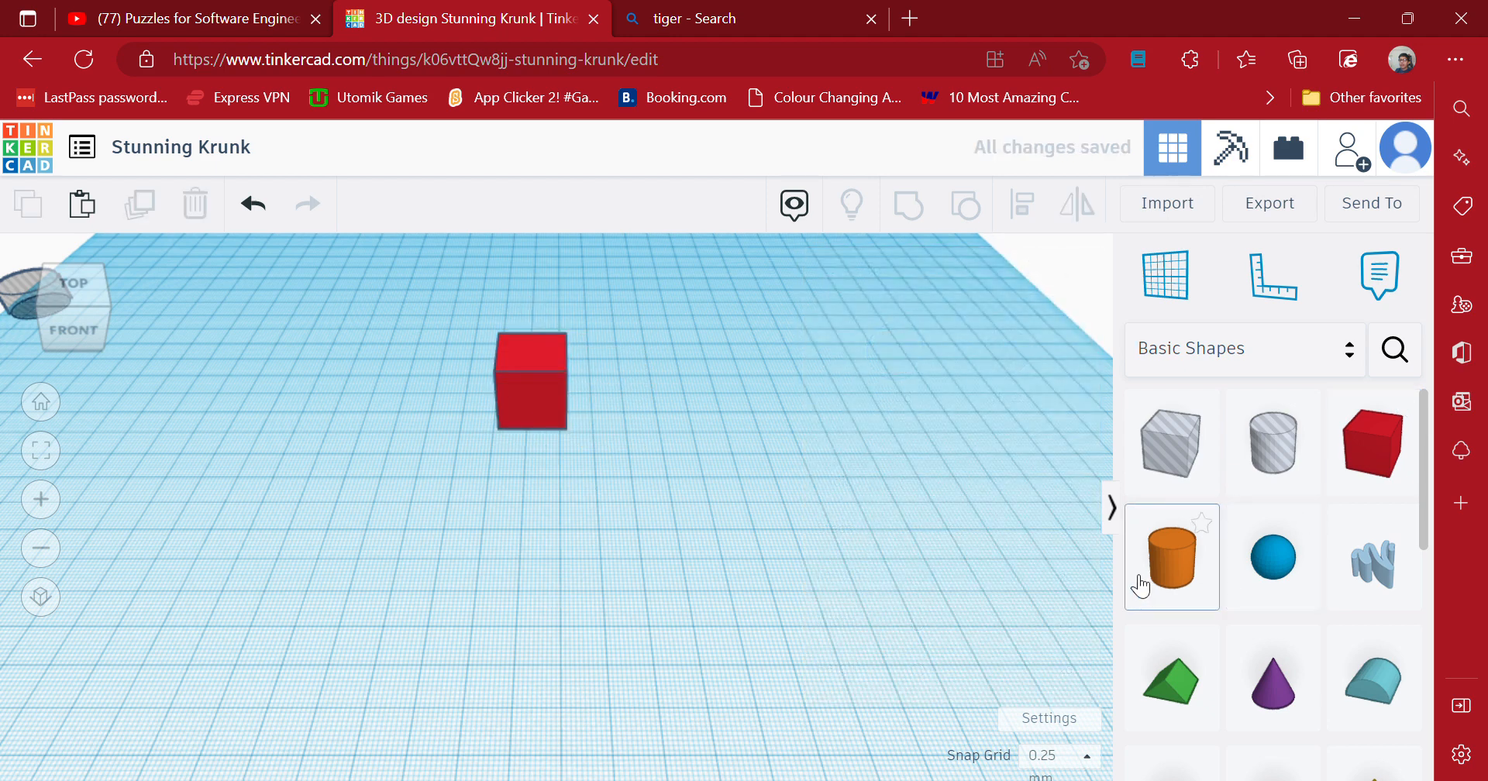
left_click_drag(1141, 586, 691, 397)
left_click_drag(1283, 579, 494, 530)
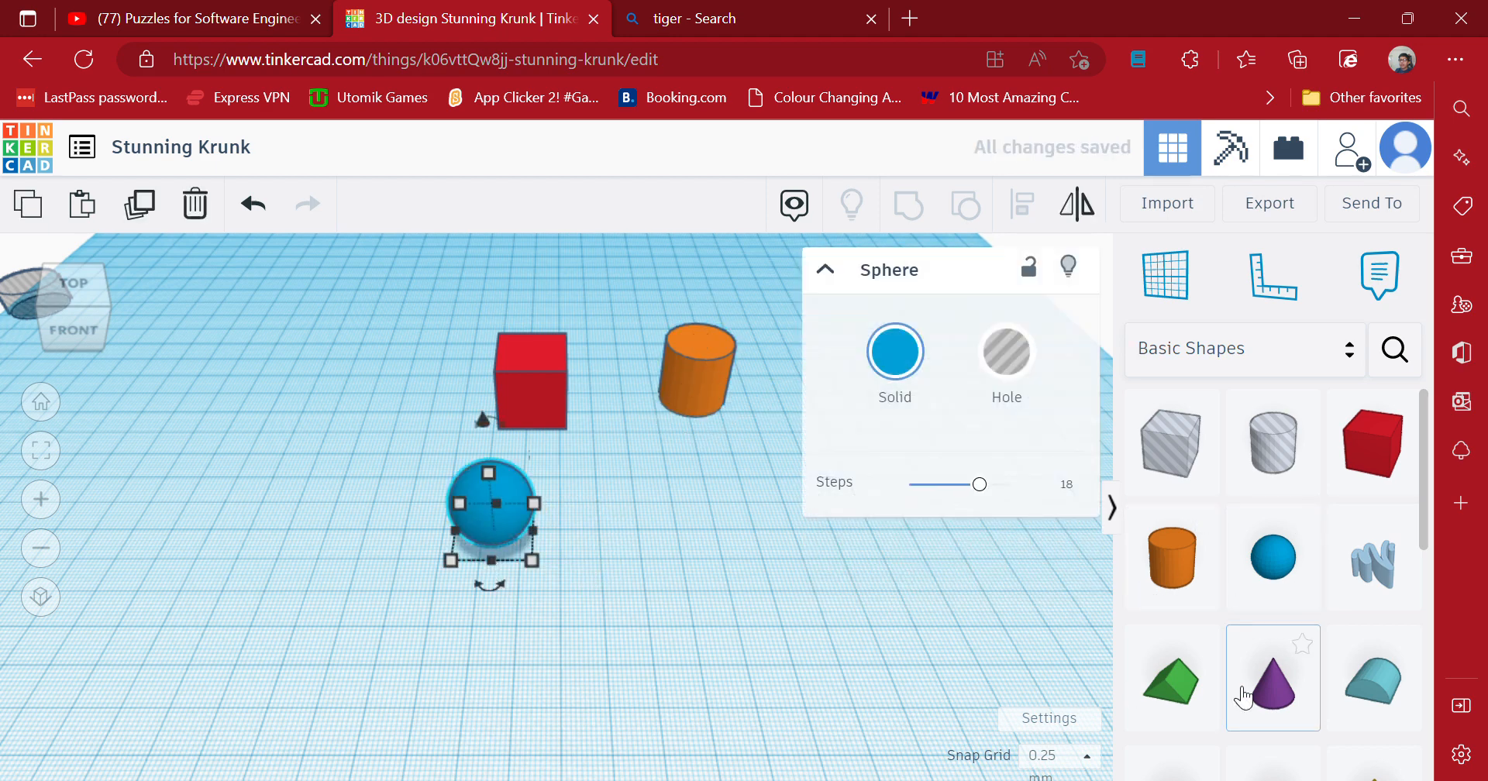
Add a green roof in front of the cylinder, with a purple cone and a round roof to its right.
left_click_drag(1171, 680, 690, 490)
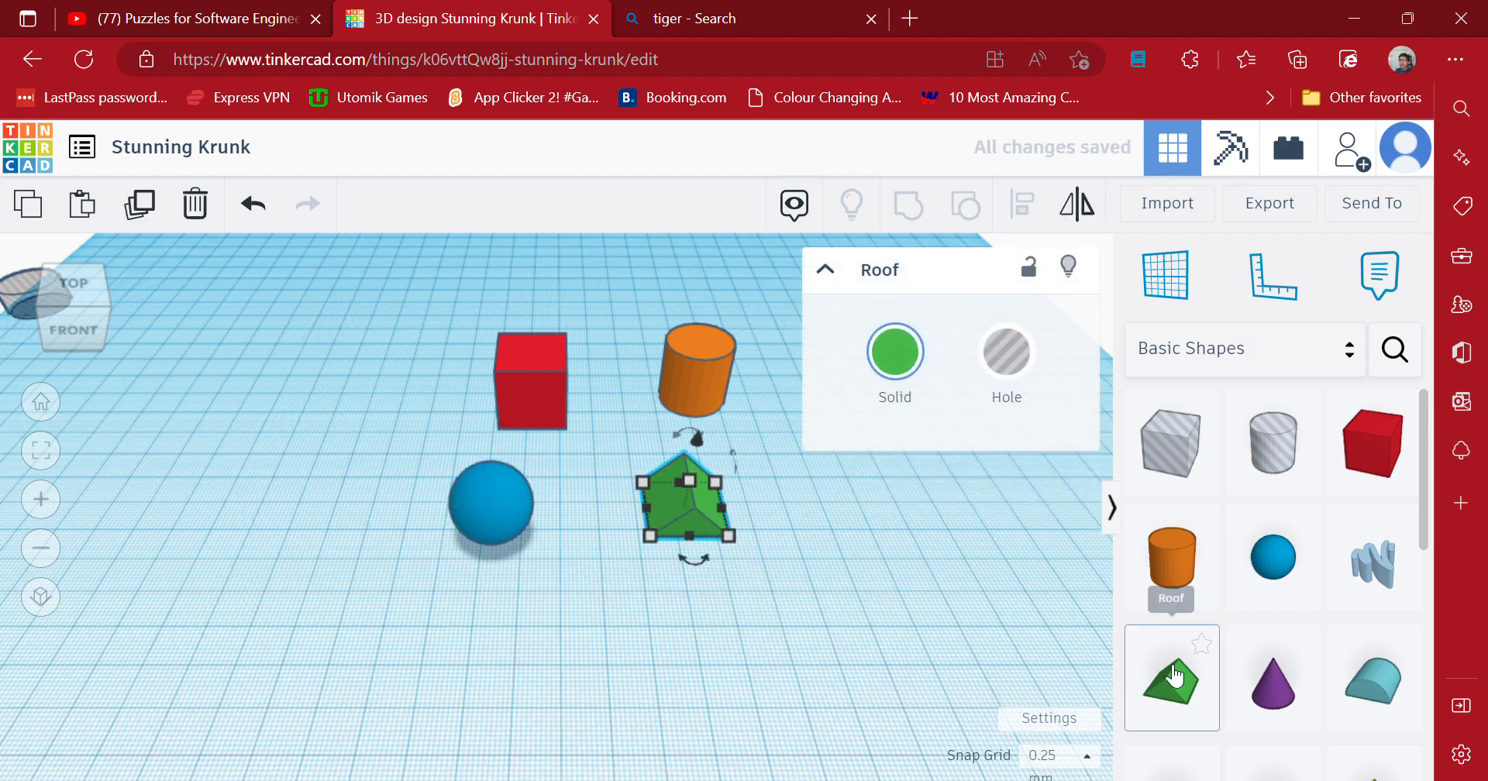
left_click_drag(1273, 682, 838, 584)
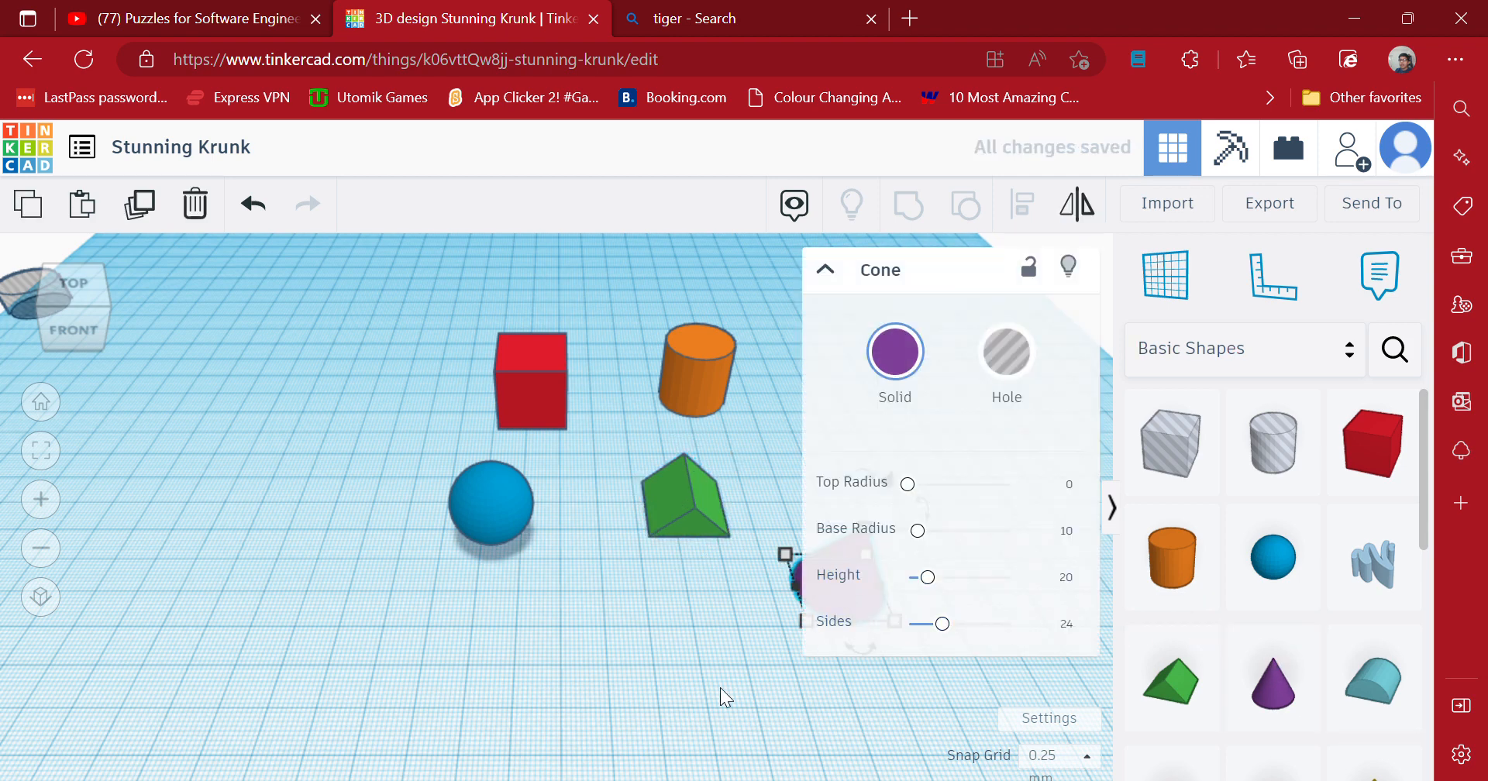
left_click(719, 686)
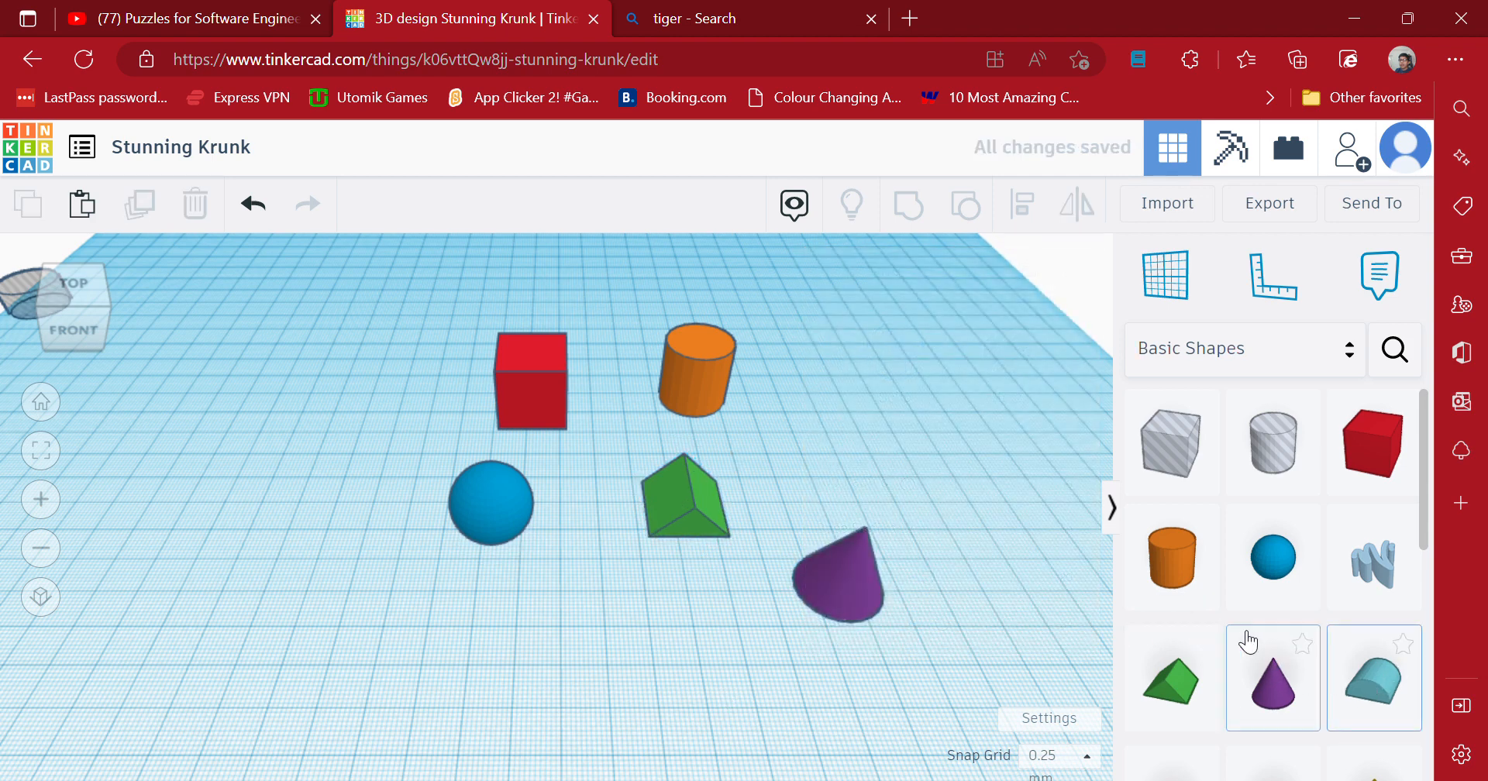
left_click_drag(1372, 675, 916, 467)
scroll(1339, 620, "down", 1)
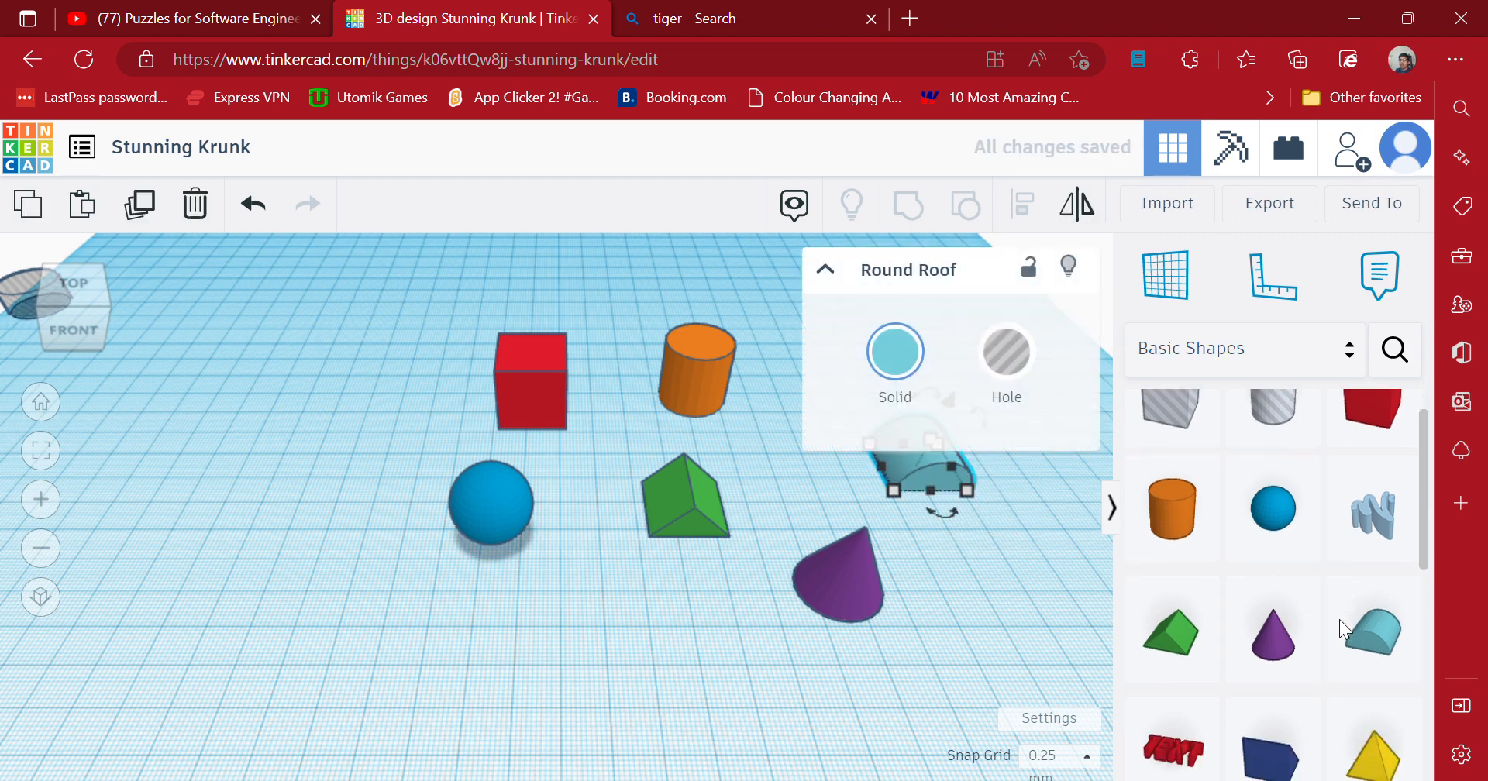
Place a red text shape on the workplane in front of the blue sphere.
scroll(1340, 621, "down", 2)
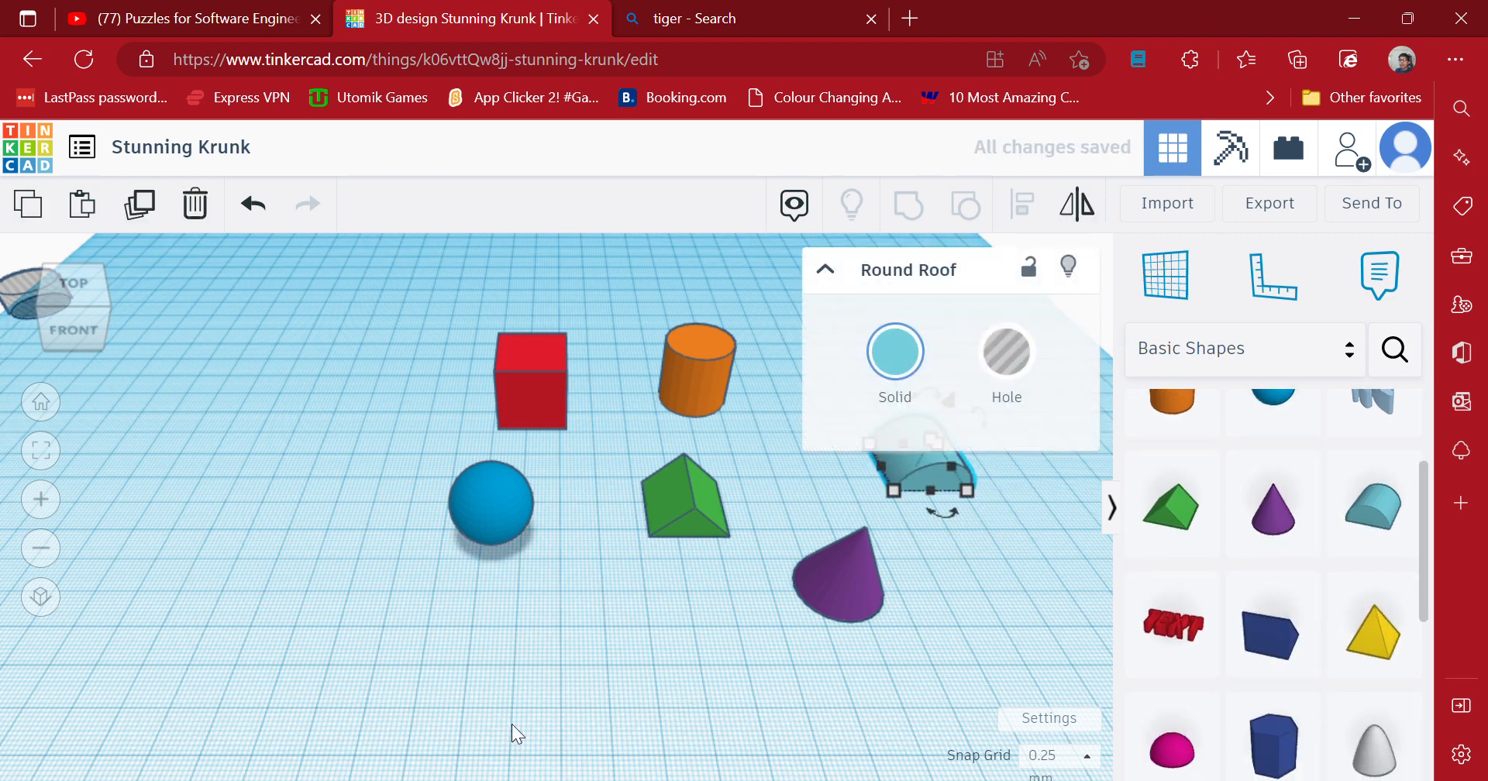
left_click(500, 690)
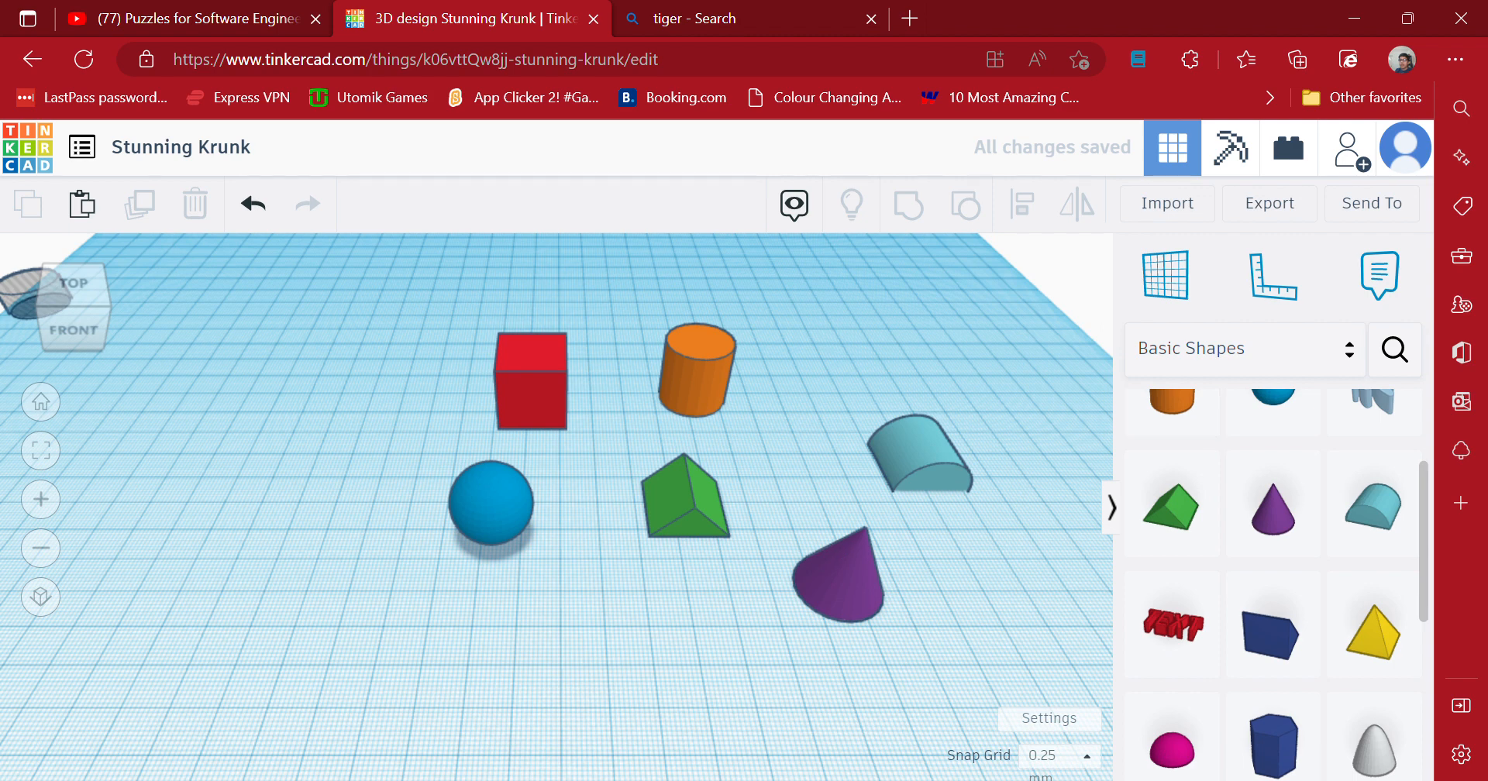
left_click_drag(1159, 648, 463, 673)
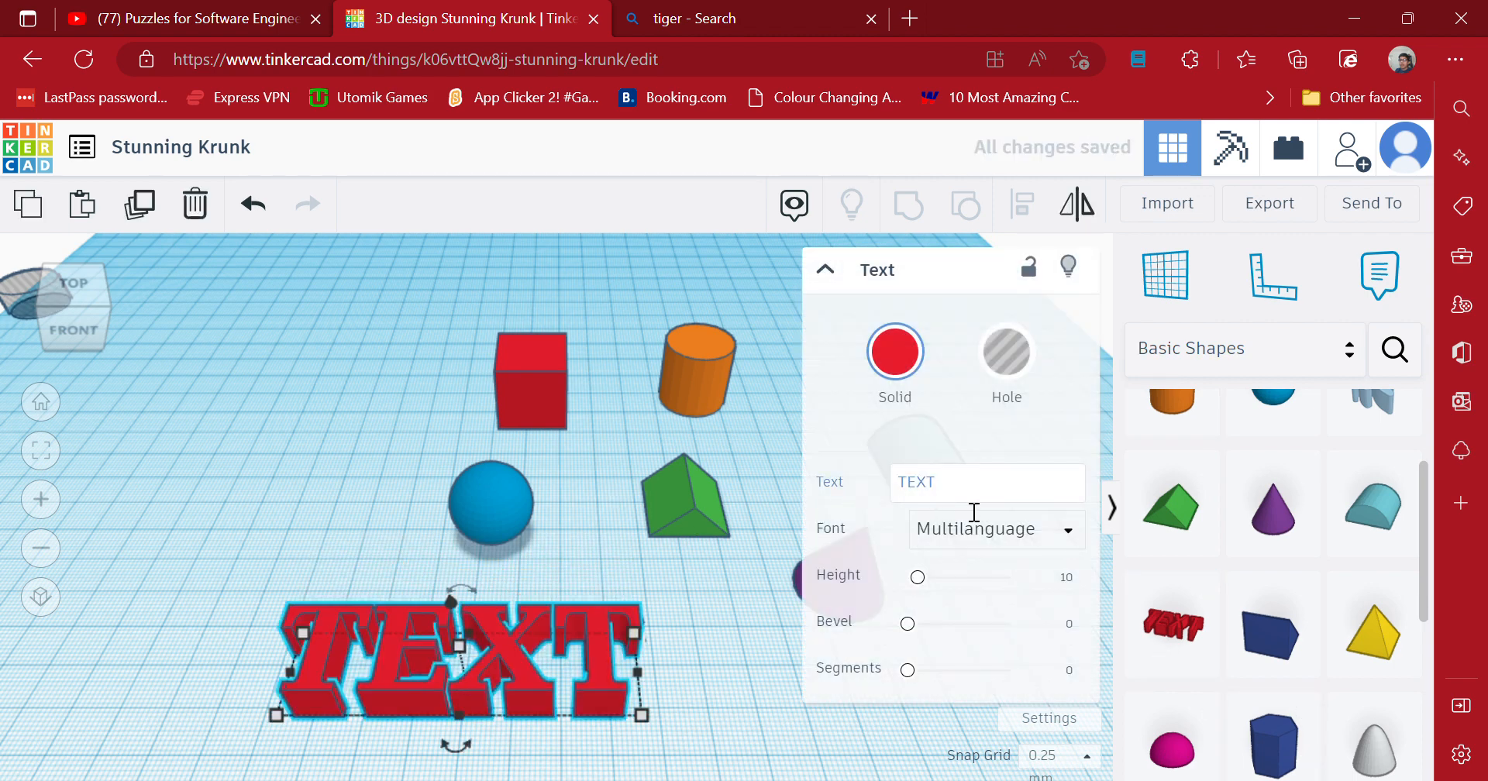
Add a note reading "1234" near the green roof and move it to the base of the orange cylinder.
left_click(973, 490)
key("Return")
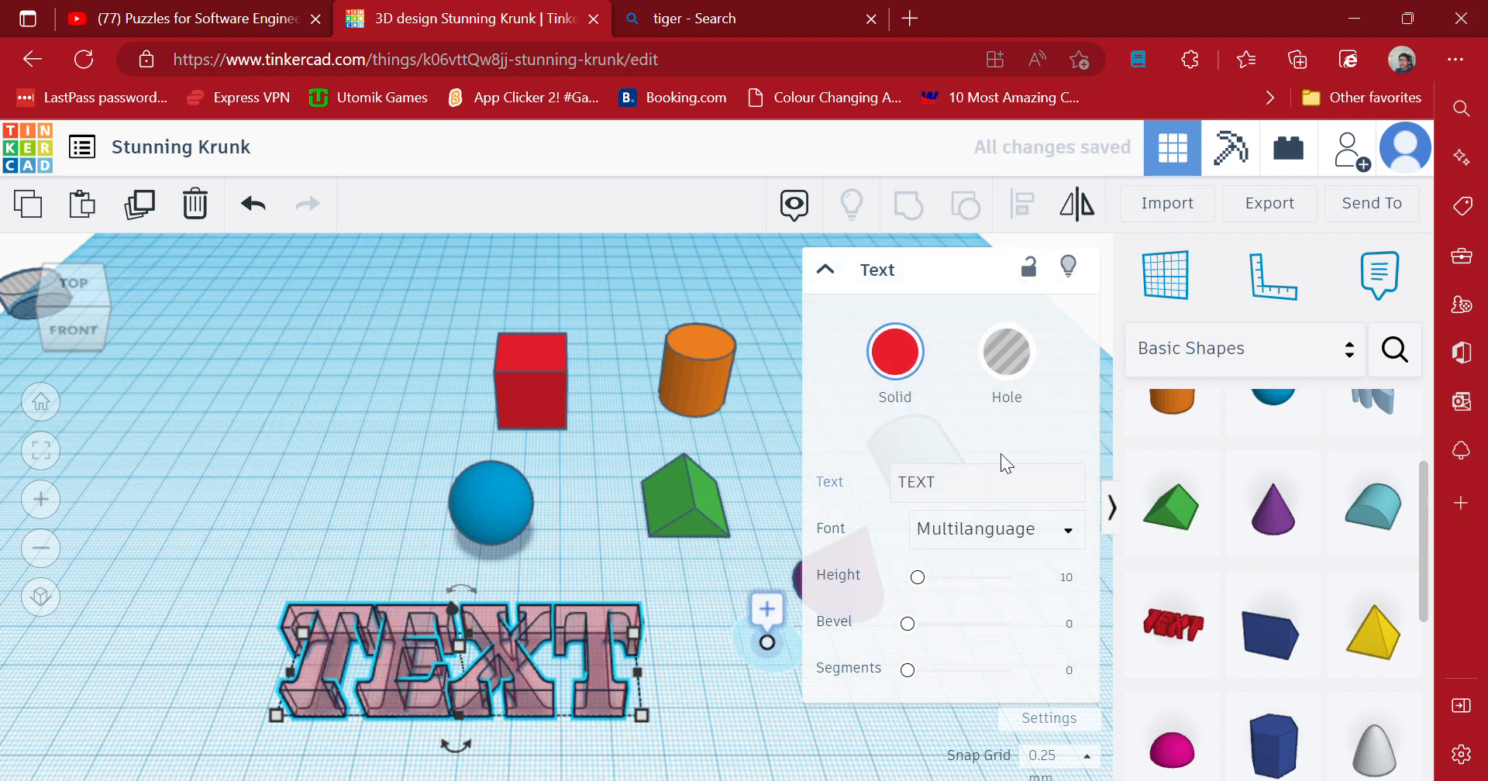
left_click(970, 492)
left_click(742, 471)
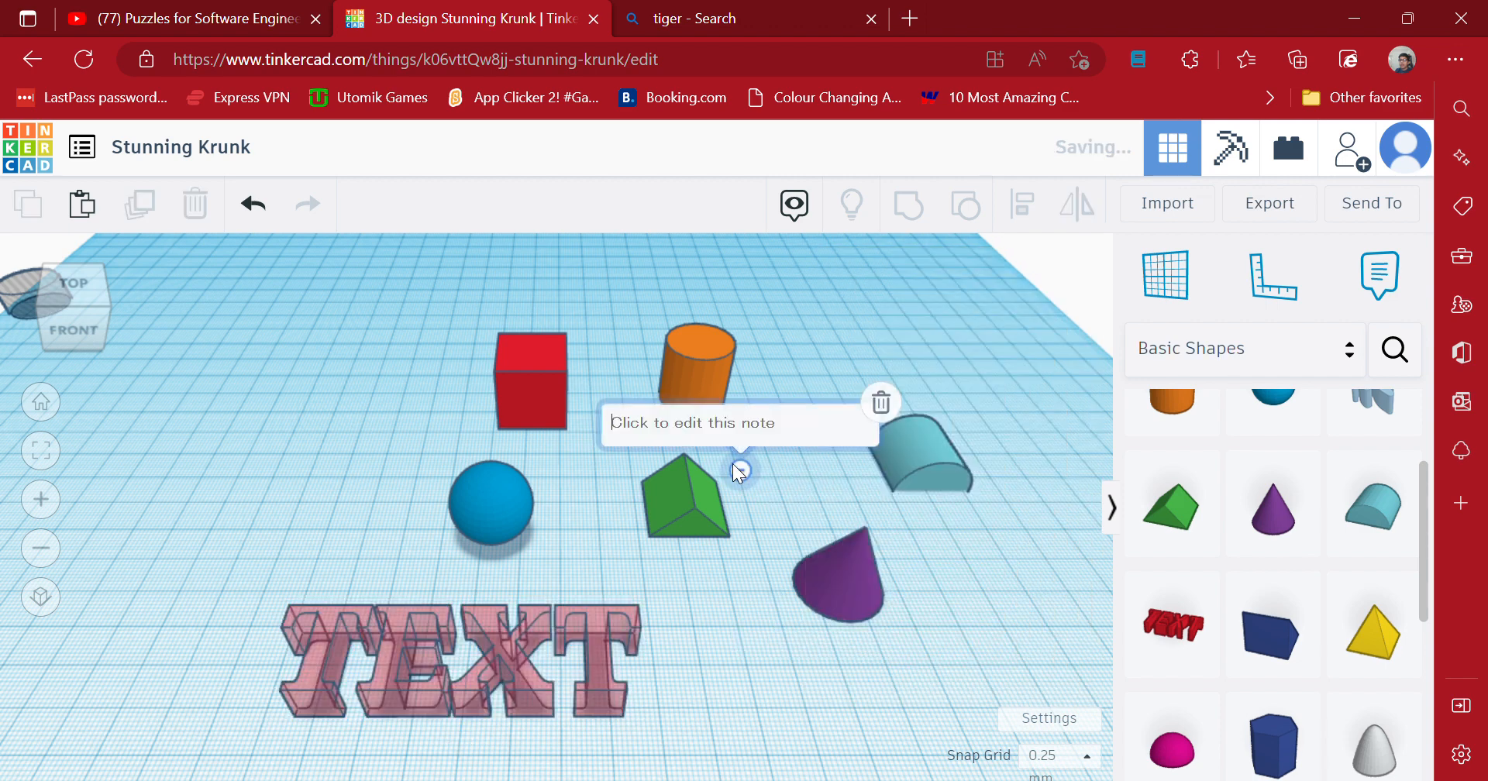
type("1234")
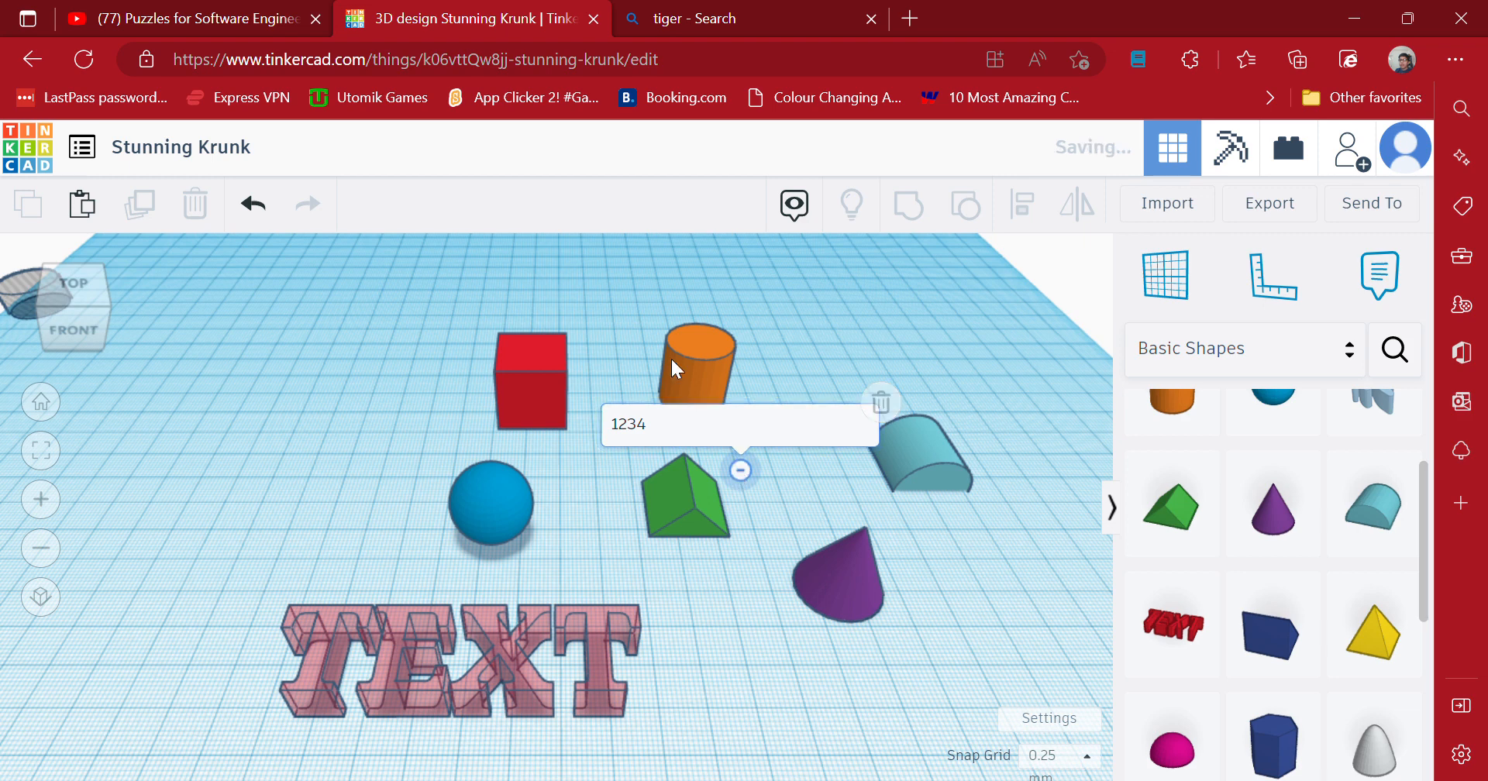
left_click_drag(741, 470, 708, 419)
Change the text shape's wording to "1234".
left_click(527, 644)
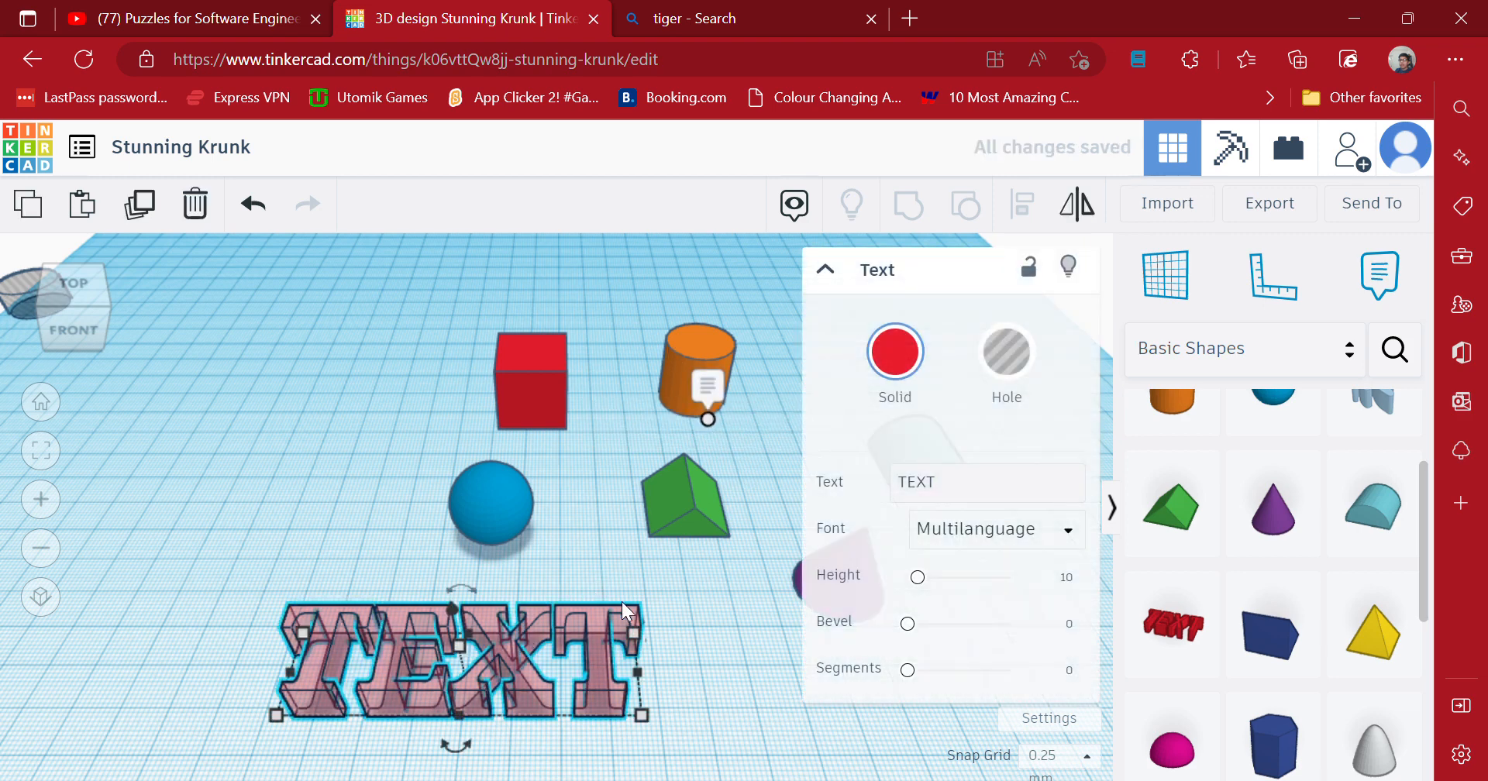
left_click(983, 493)
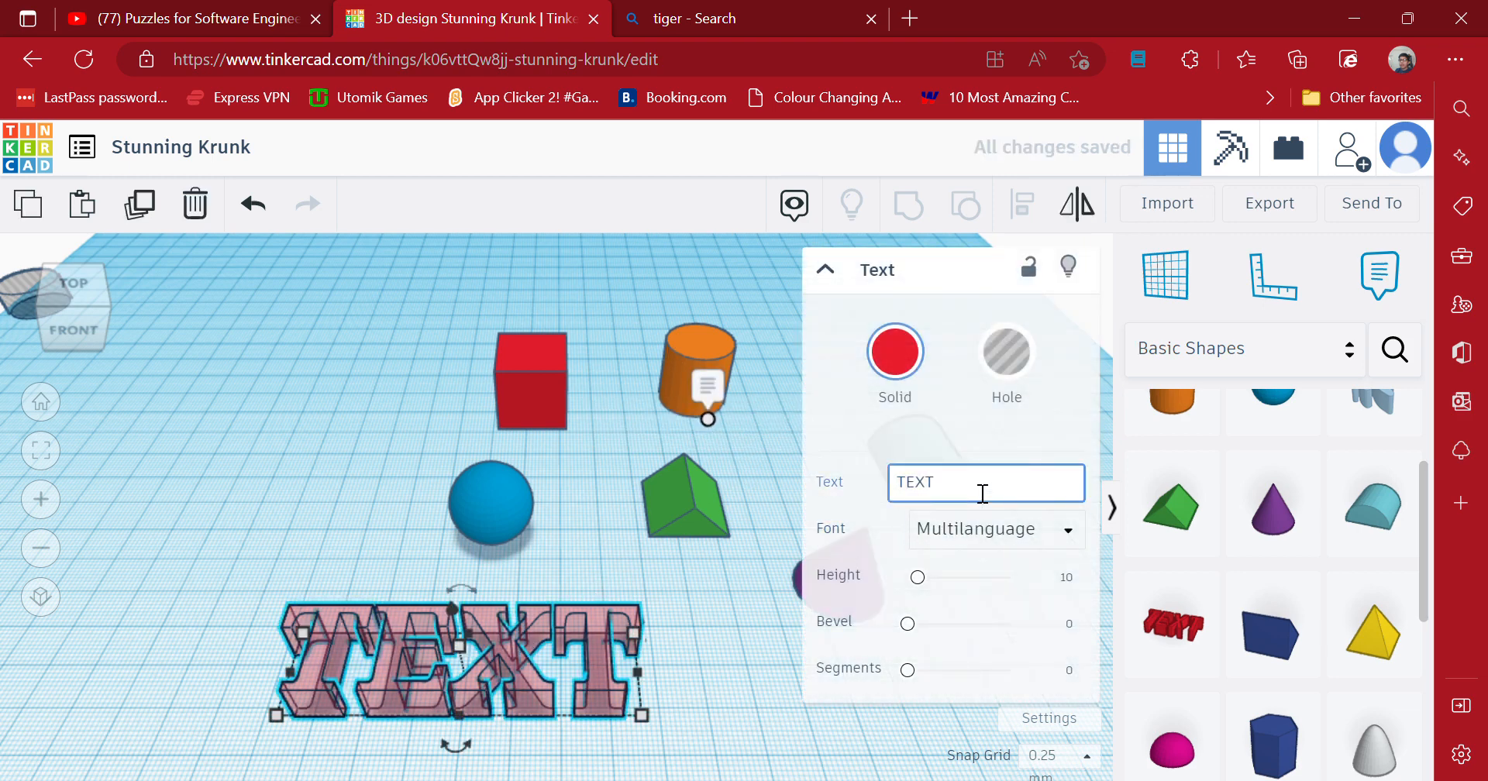
key("BackSpace")
key("BackSpace")
key("BackSpace")
key("BackSpace")
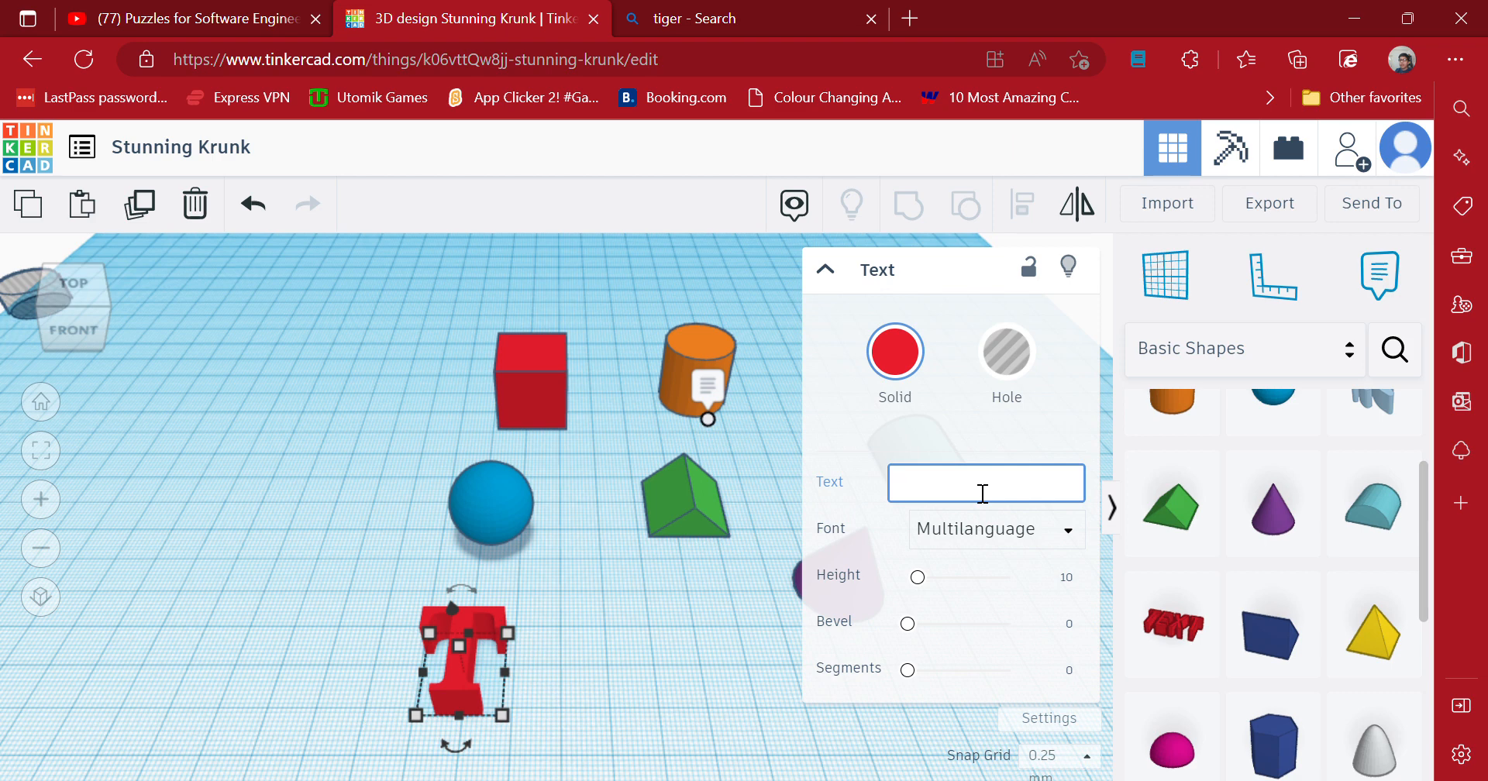
type("1")
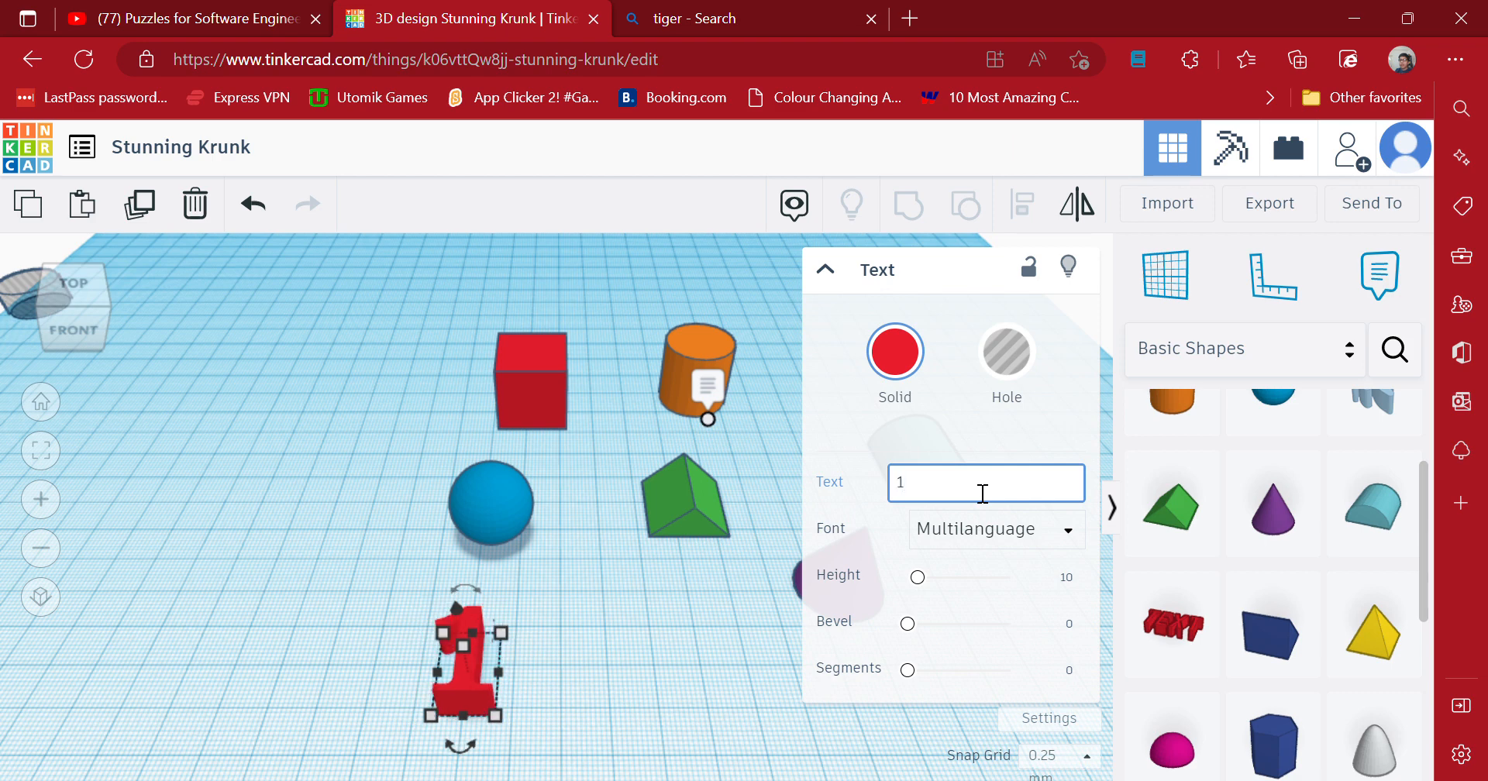
type("234")
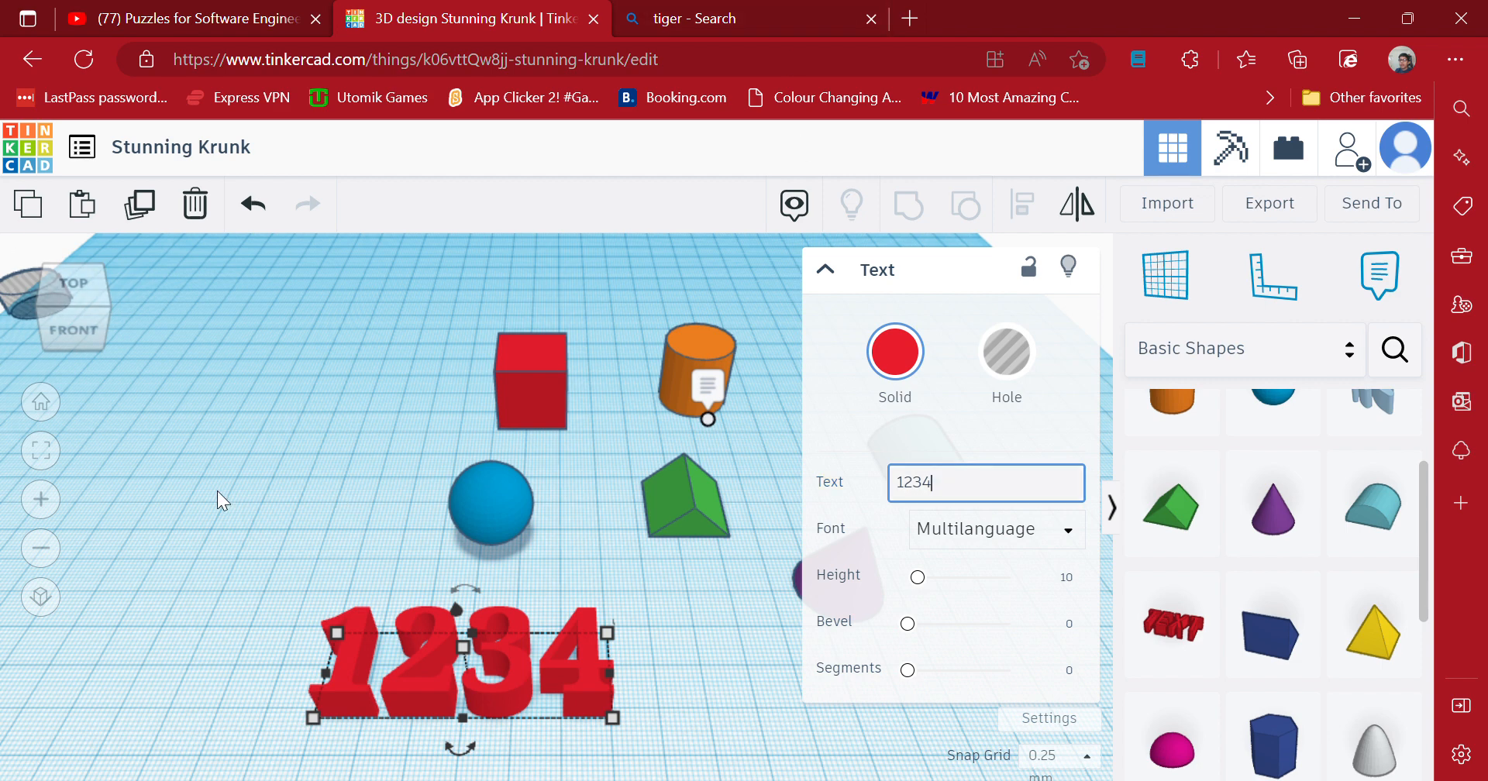
left_click(300, 507)
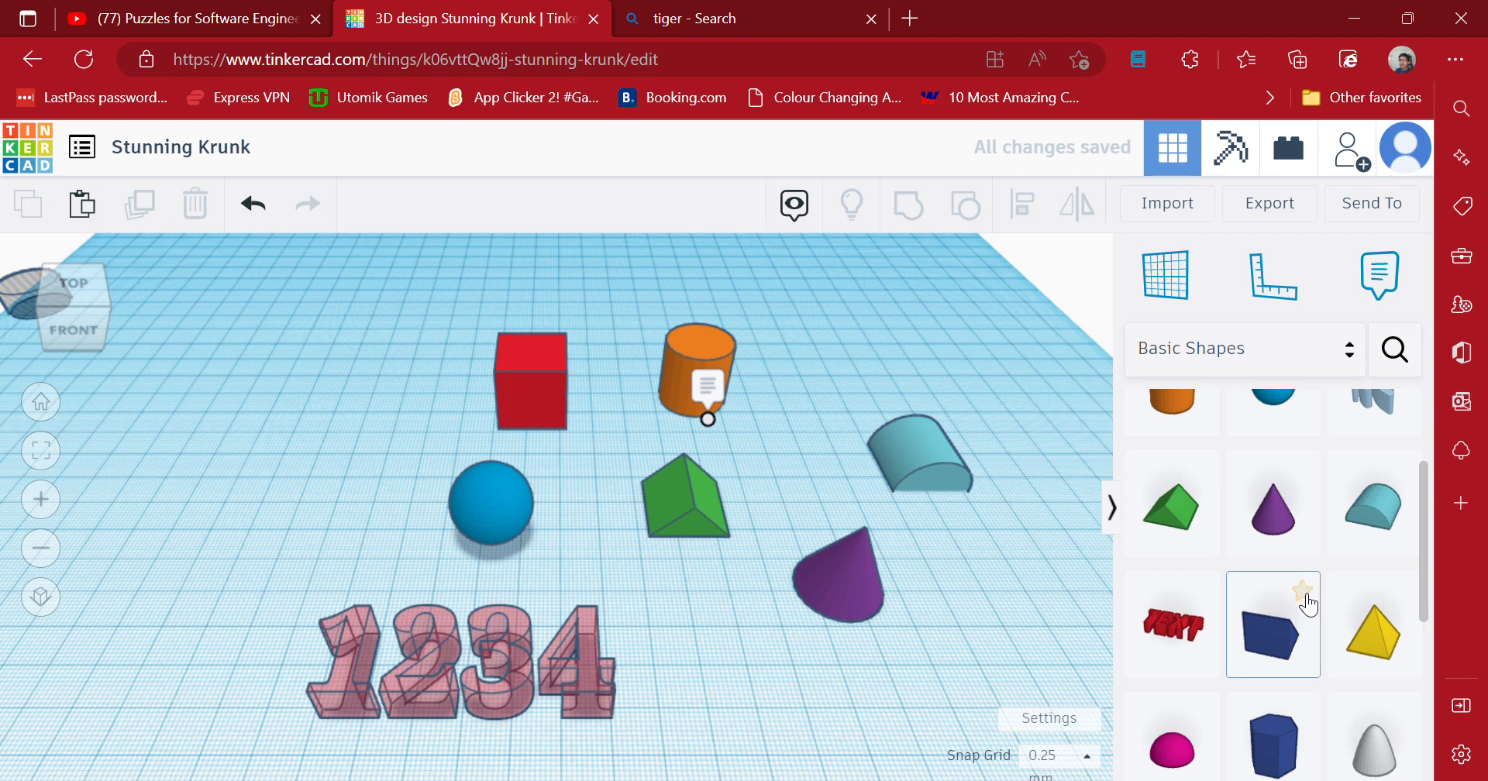
Place a blue wedge to the left of the red box and shift it slightly forward.
left_click_drag(1308, 605, 243, 431)
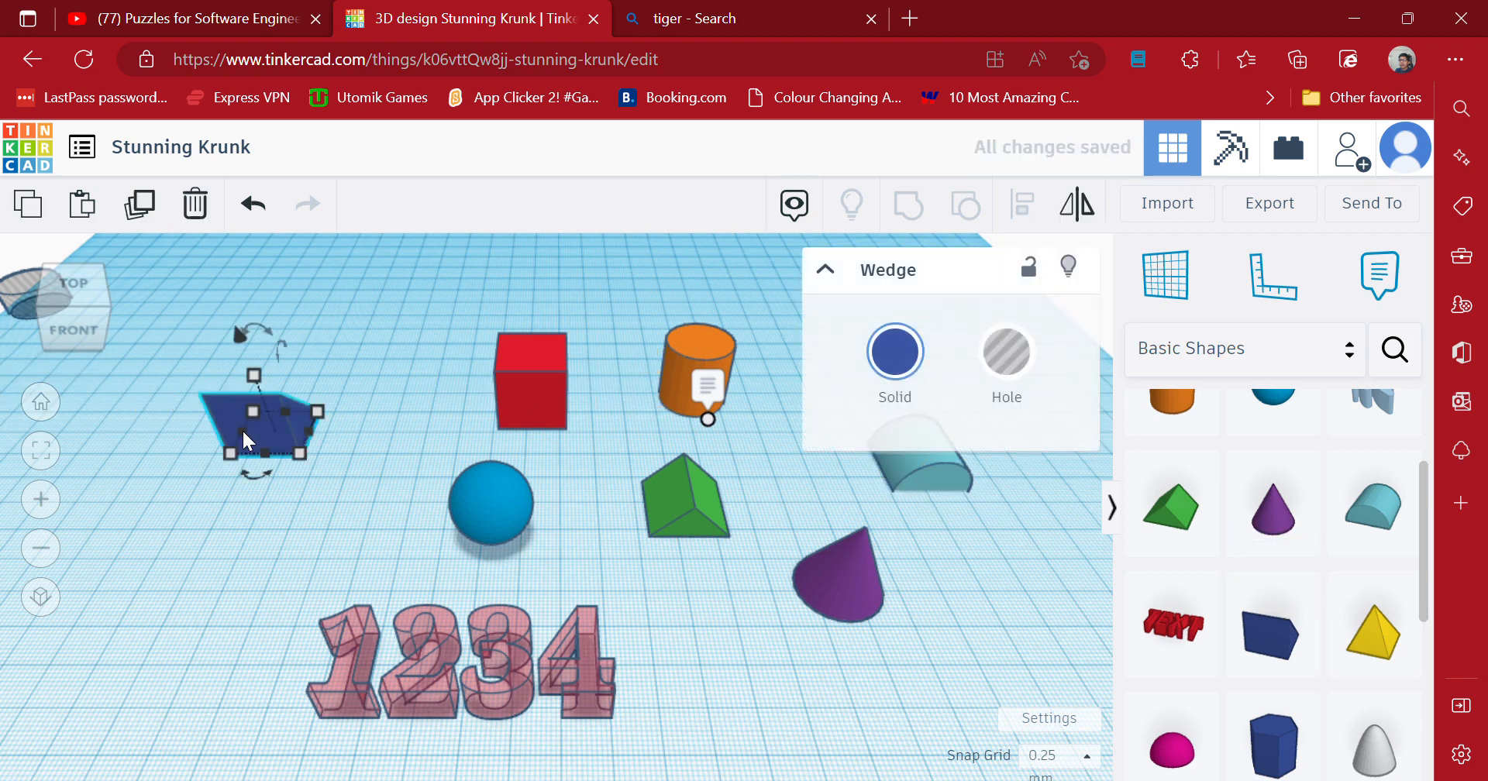
left_click(236, 541)
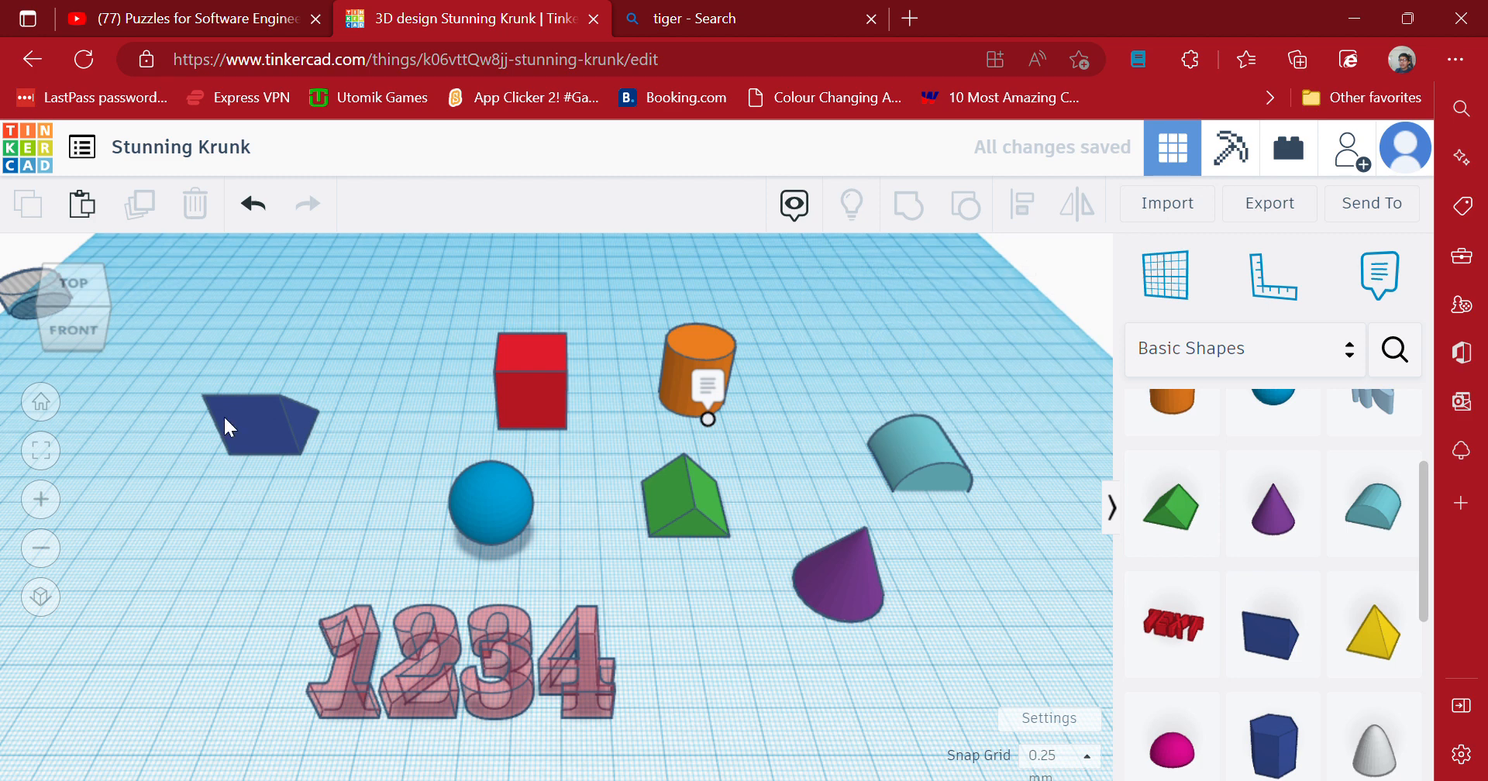
mouse_move(245, 415)
left_mouse_down()
mouse_move(223, 405)
mouse_move(245, 441)
left_mouse_up()
left_click(300, 594)
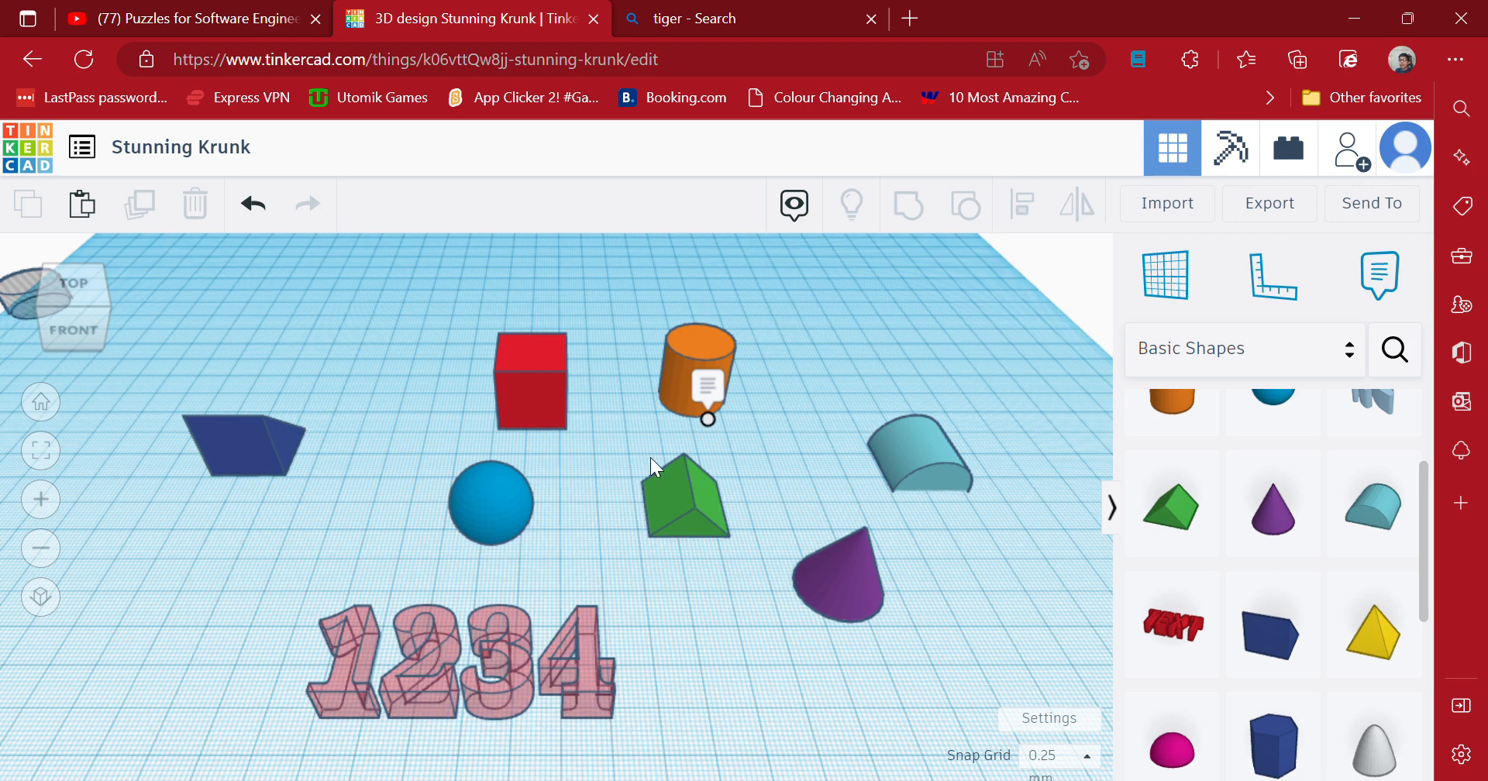
Move the green roof about 9.5 mm left and 6.75 mm forward, and shift the purple cone and blue sphere slightly left.
left_click_drag(686, 493, 648, 501)
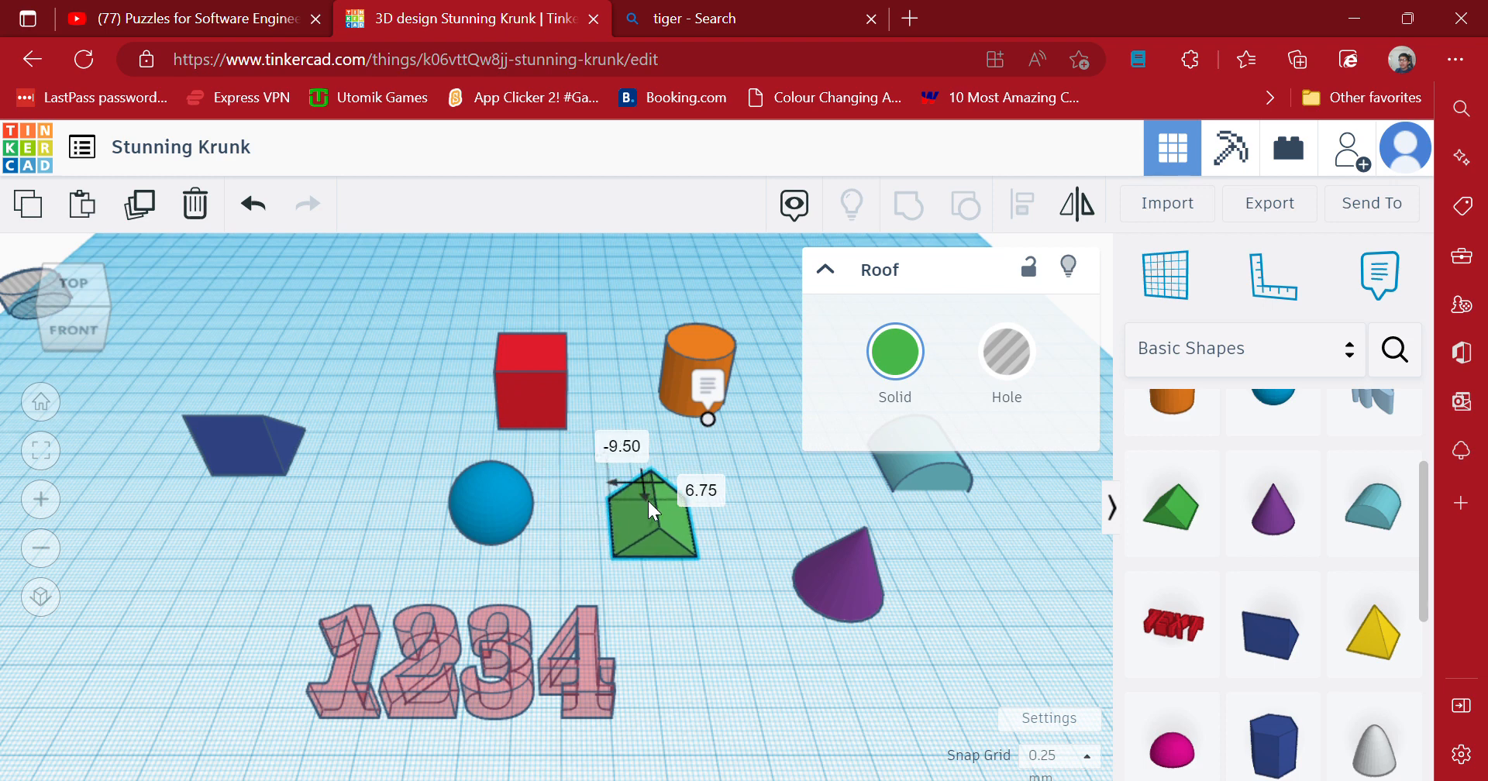
left_click(1012, 469)
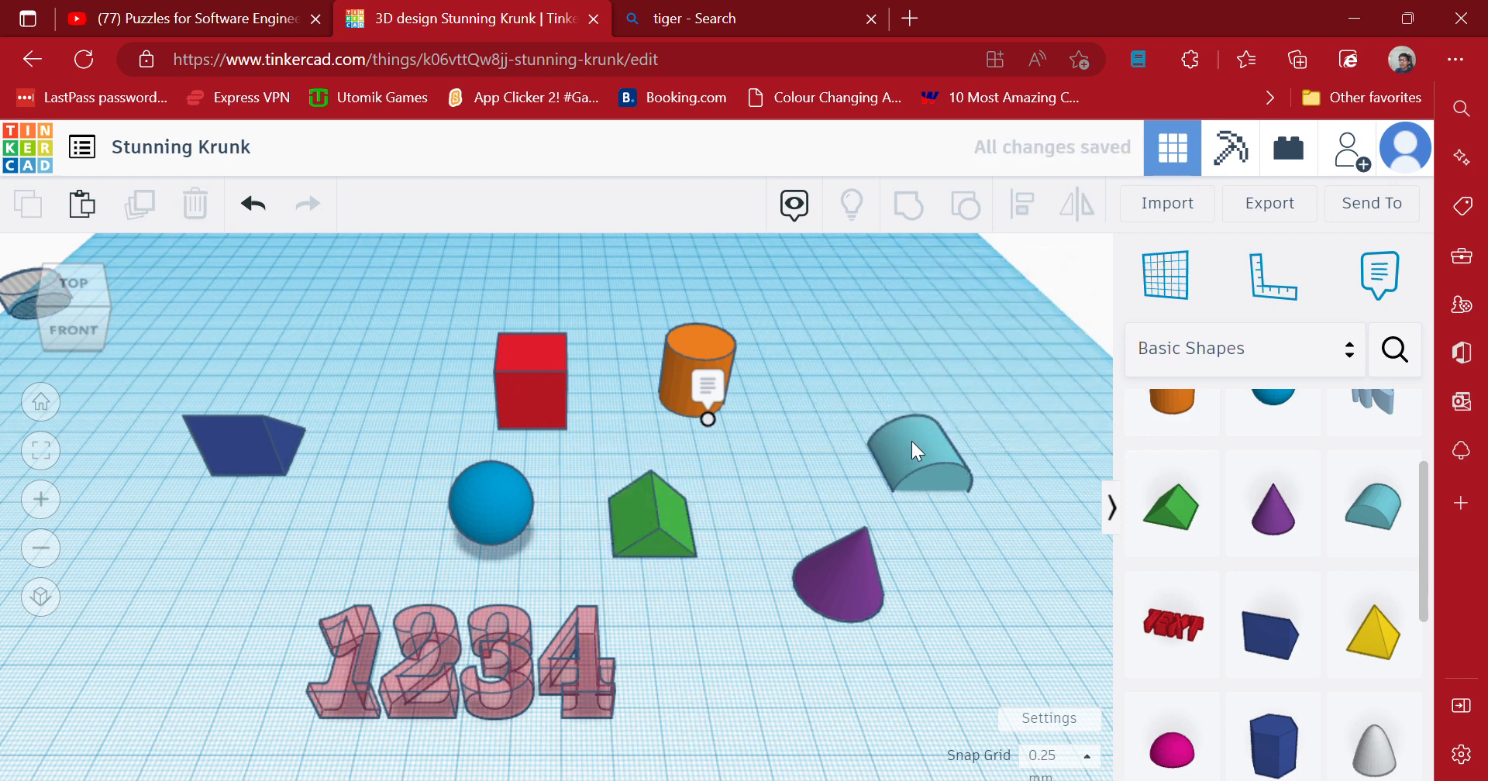
mouse_move(867, 583)
left_mouse_down()
mouse_move(893, 590)
mouse_move(858, 576)
left_mouse_up()
left_click(723, 631)
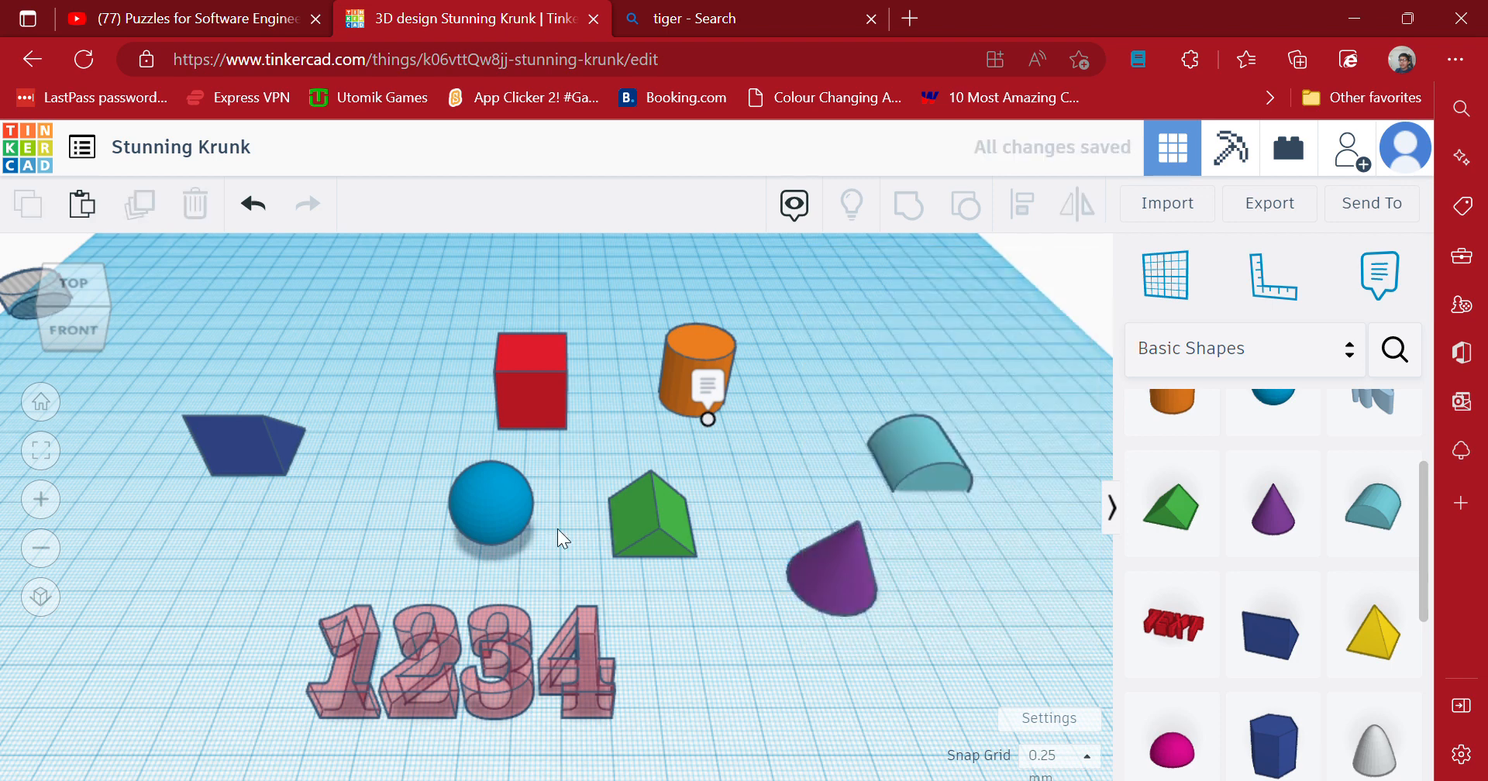
left_click_drag(488, 505, 456, 500)
left_click(250, 594)
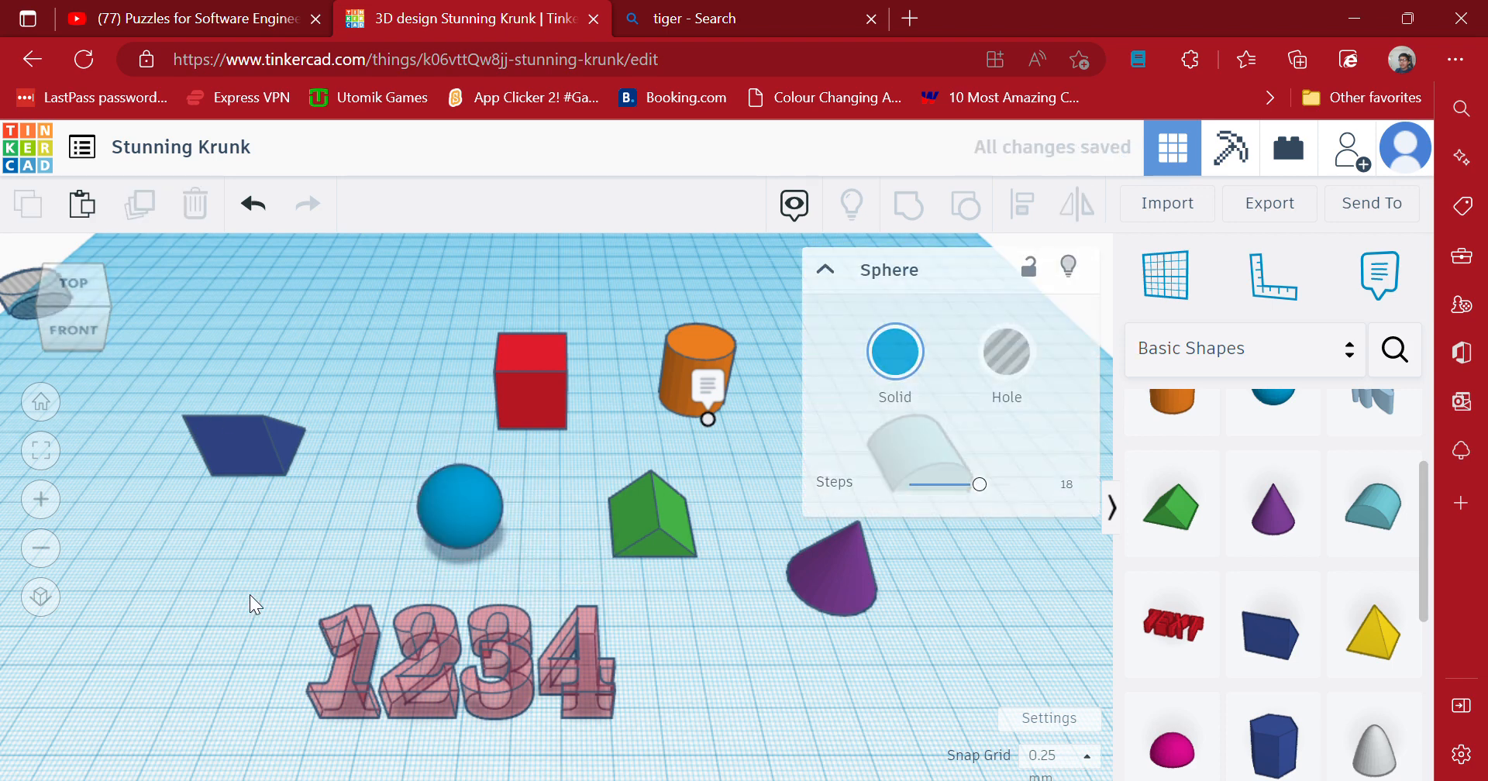
left_click(217, 445)
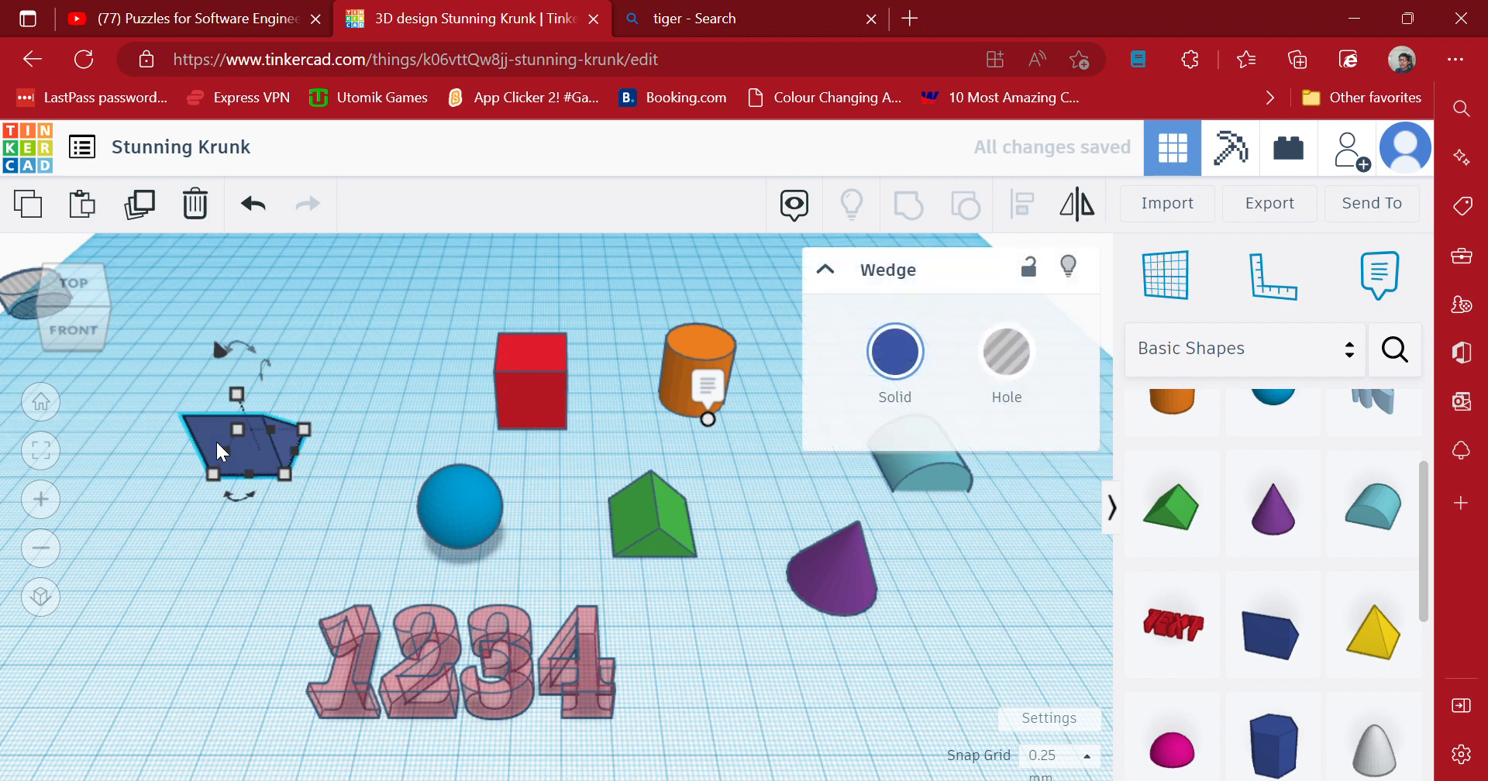
left_click(139, 580)
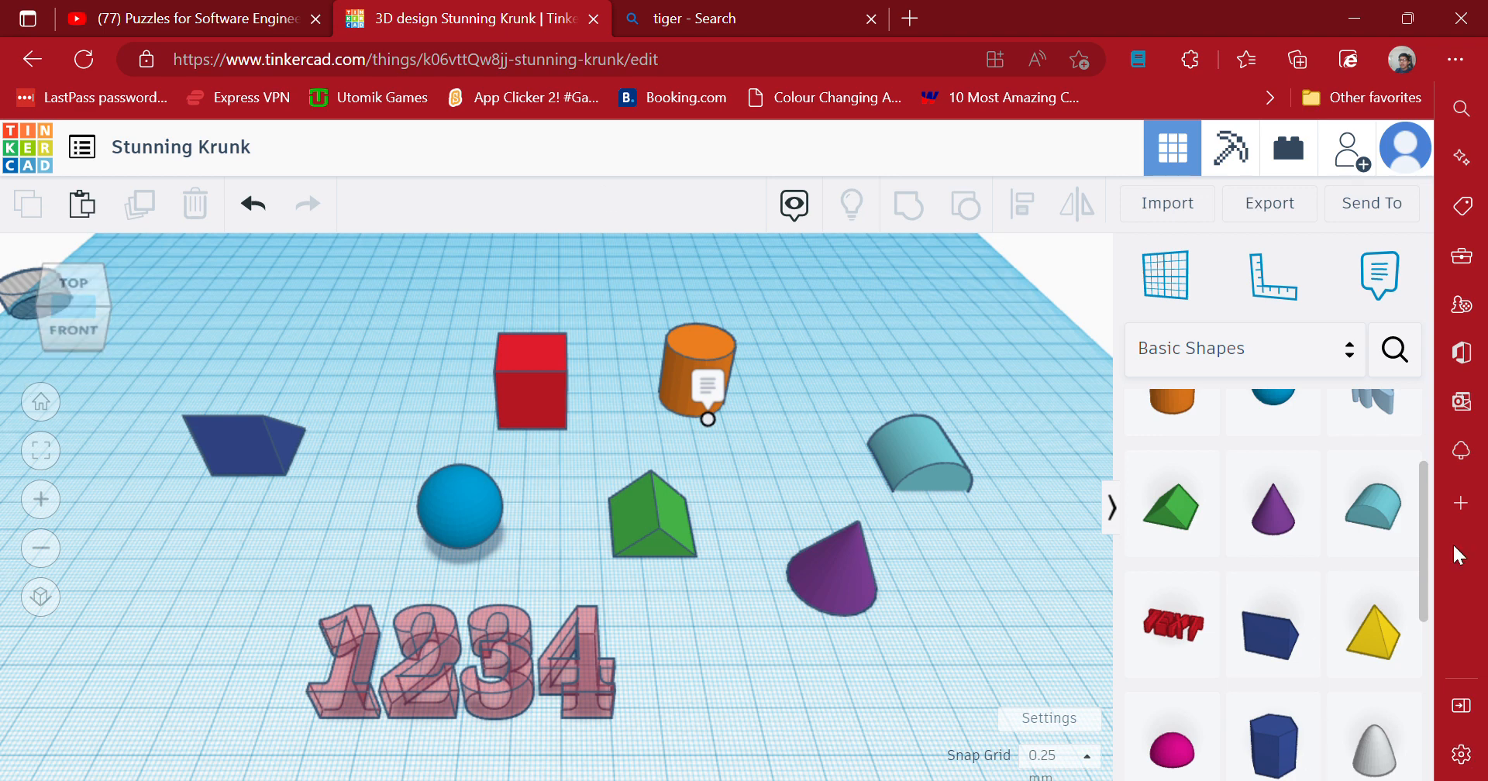
Place a yellow pyramid between the green roof and the round roof, and a pink half sphere to the right of the orange cylinder.
left_click_drag(1407, 641, 761, 497)
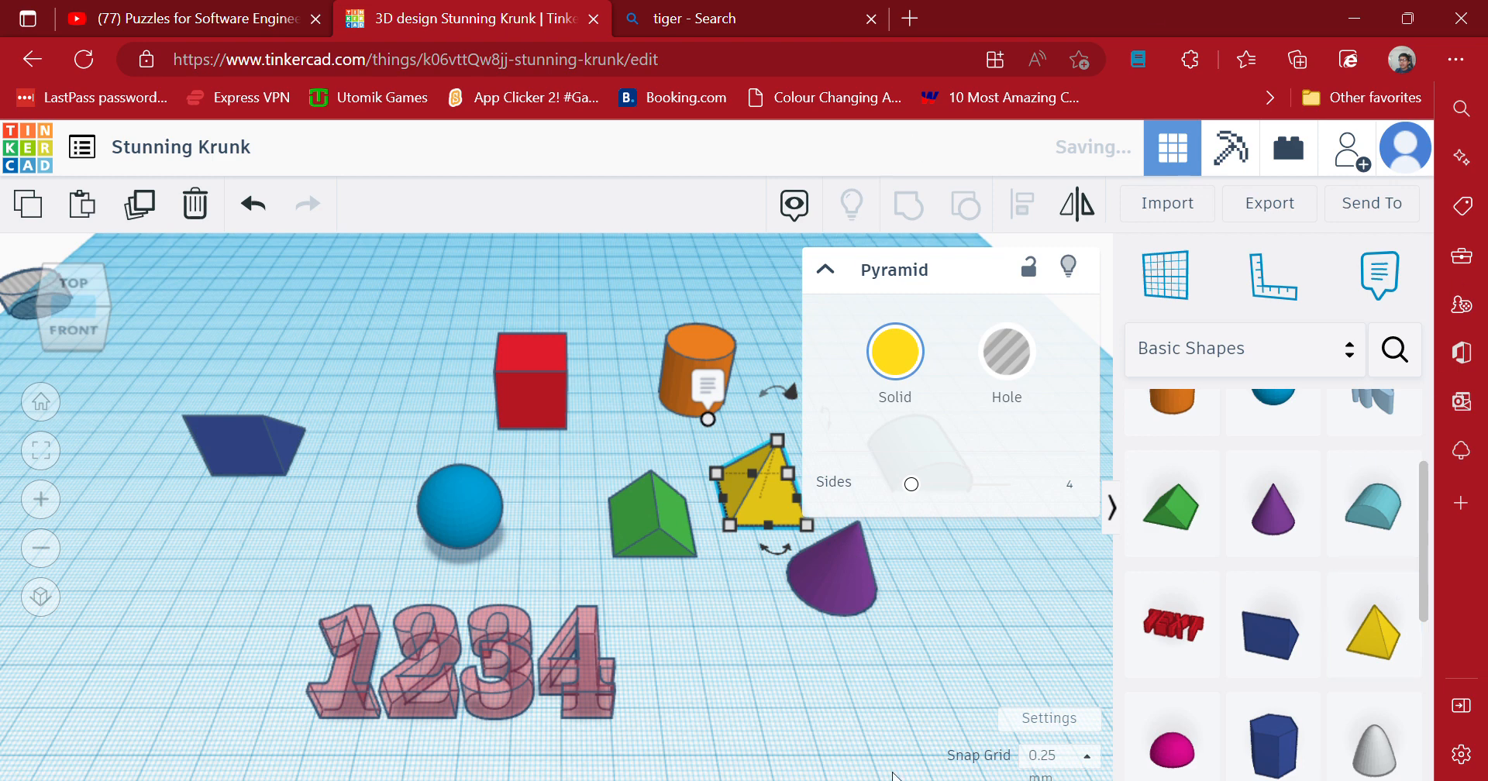
left_click(698, 676)
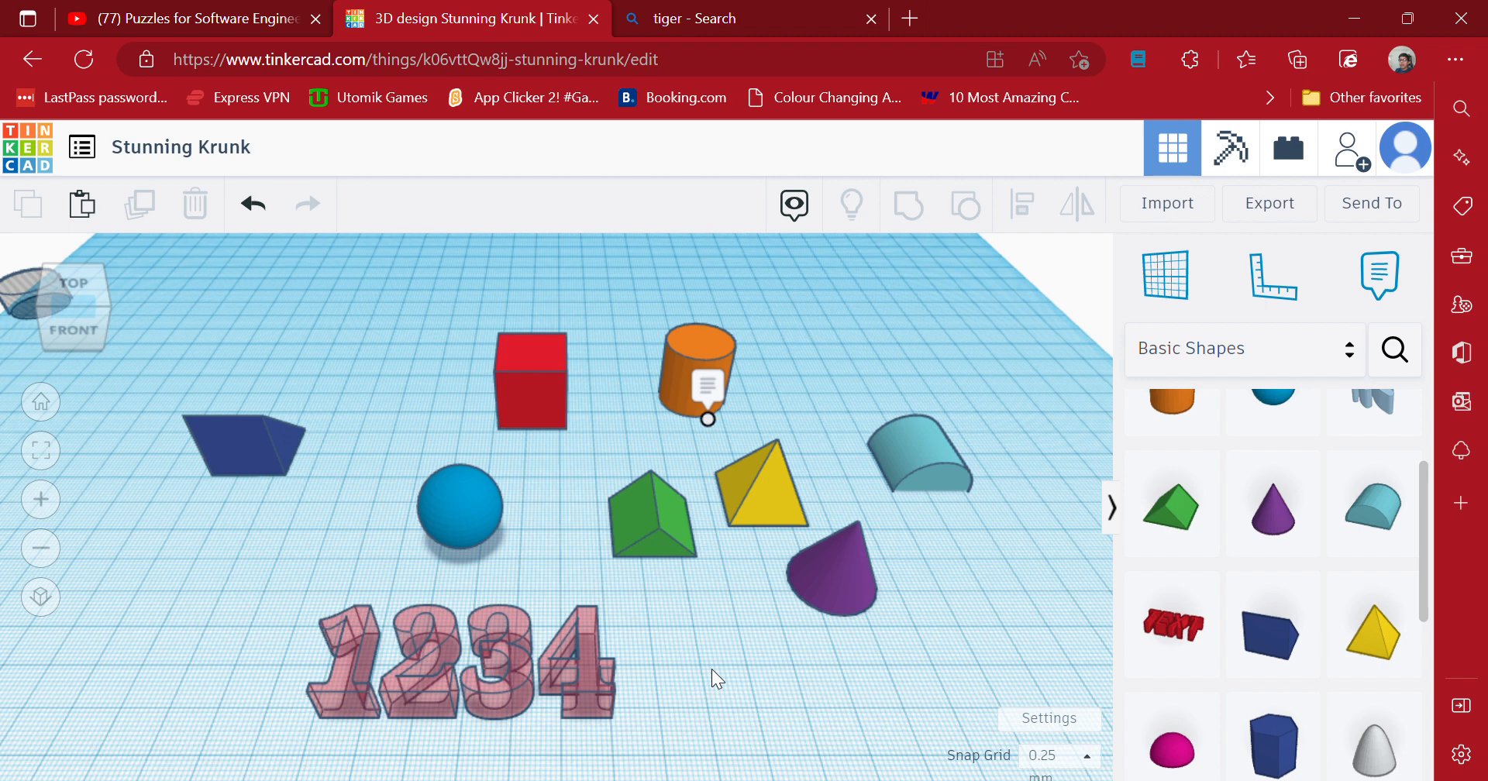
right_click_drag(712, 670, 941, 634)
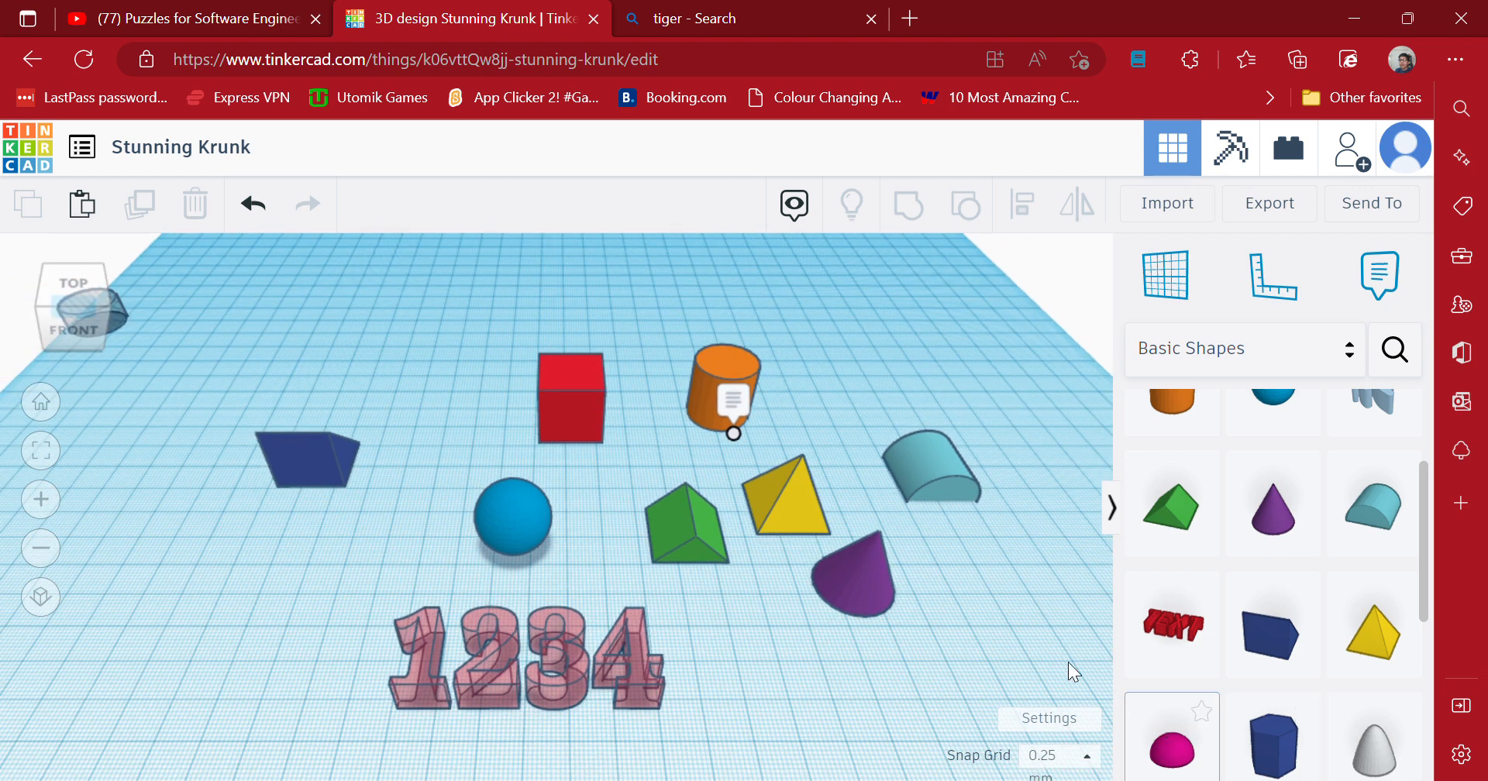
left_click_drag(1068, 662, 910, 286)
left_click_drag(840, 365, 840, 365)
left_click(754, 267)
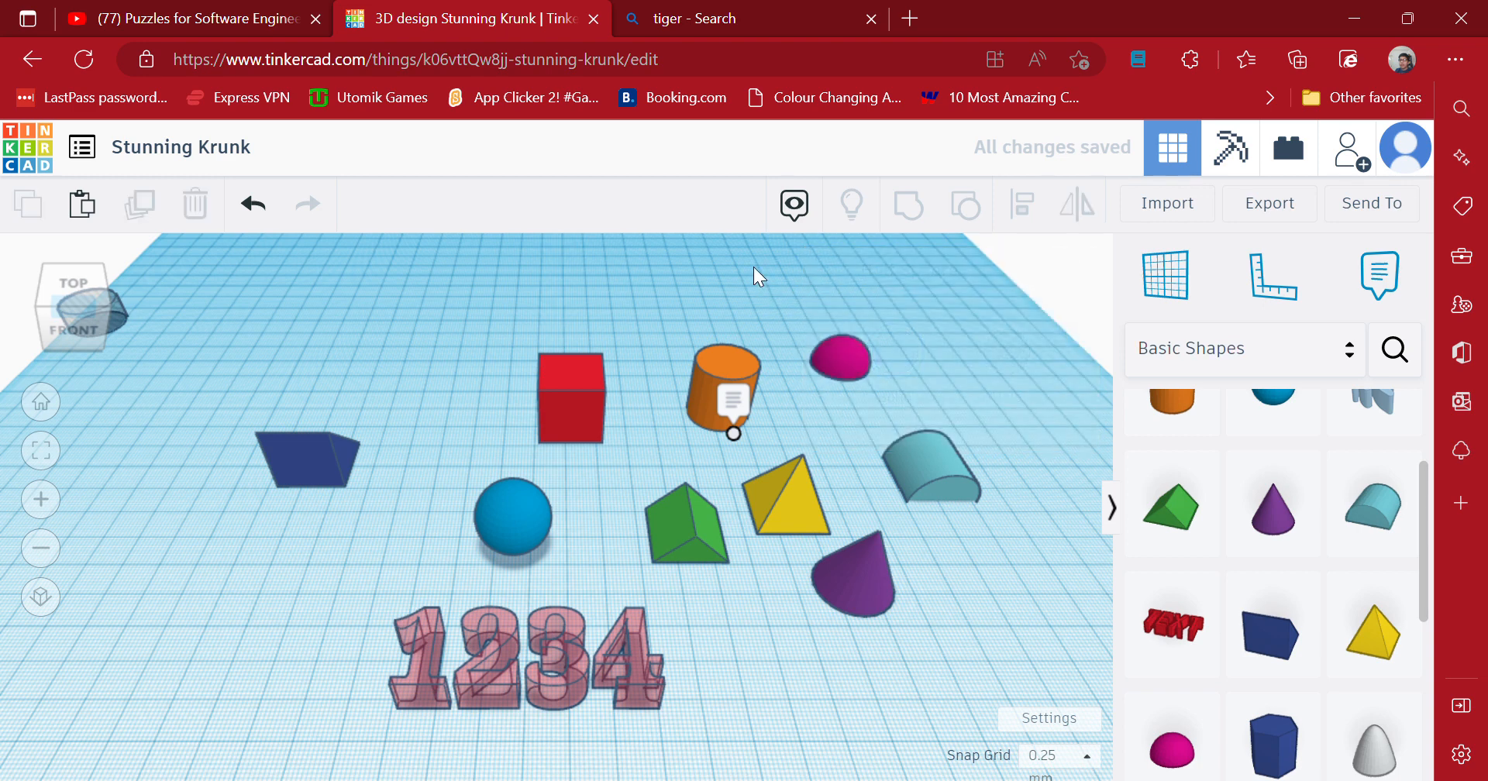
left_click(918, 460)
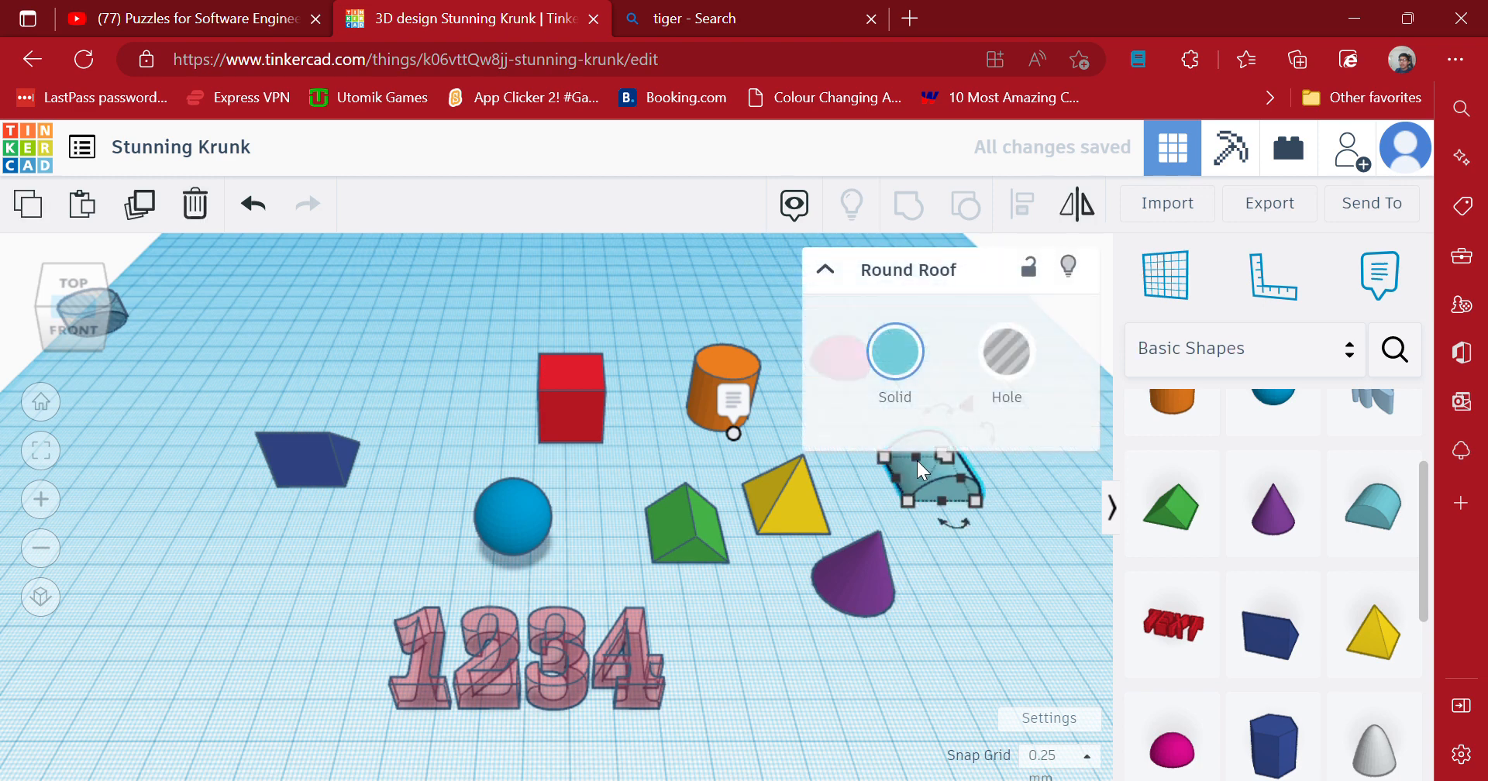
left_click(616, 250)
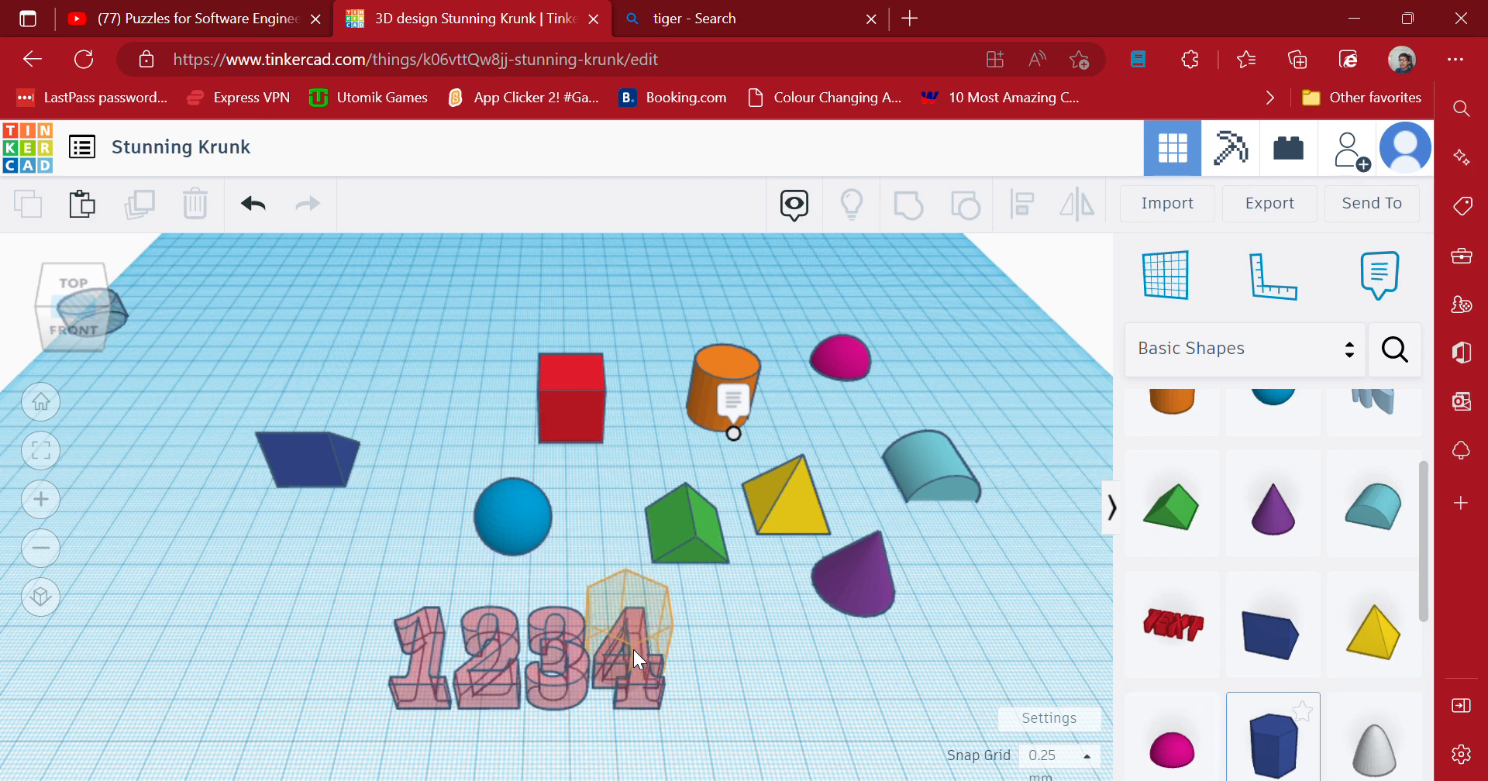
Place a blue six-sided polygon beside the 1234 text, a light grey paraboloid right of the cone, and a second wedge in front of the paraboloid.
left_click(745, 678)
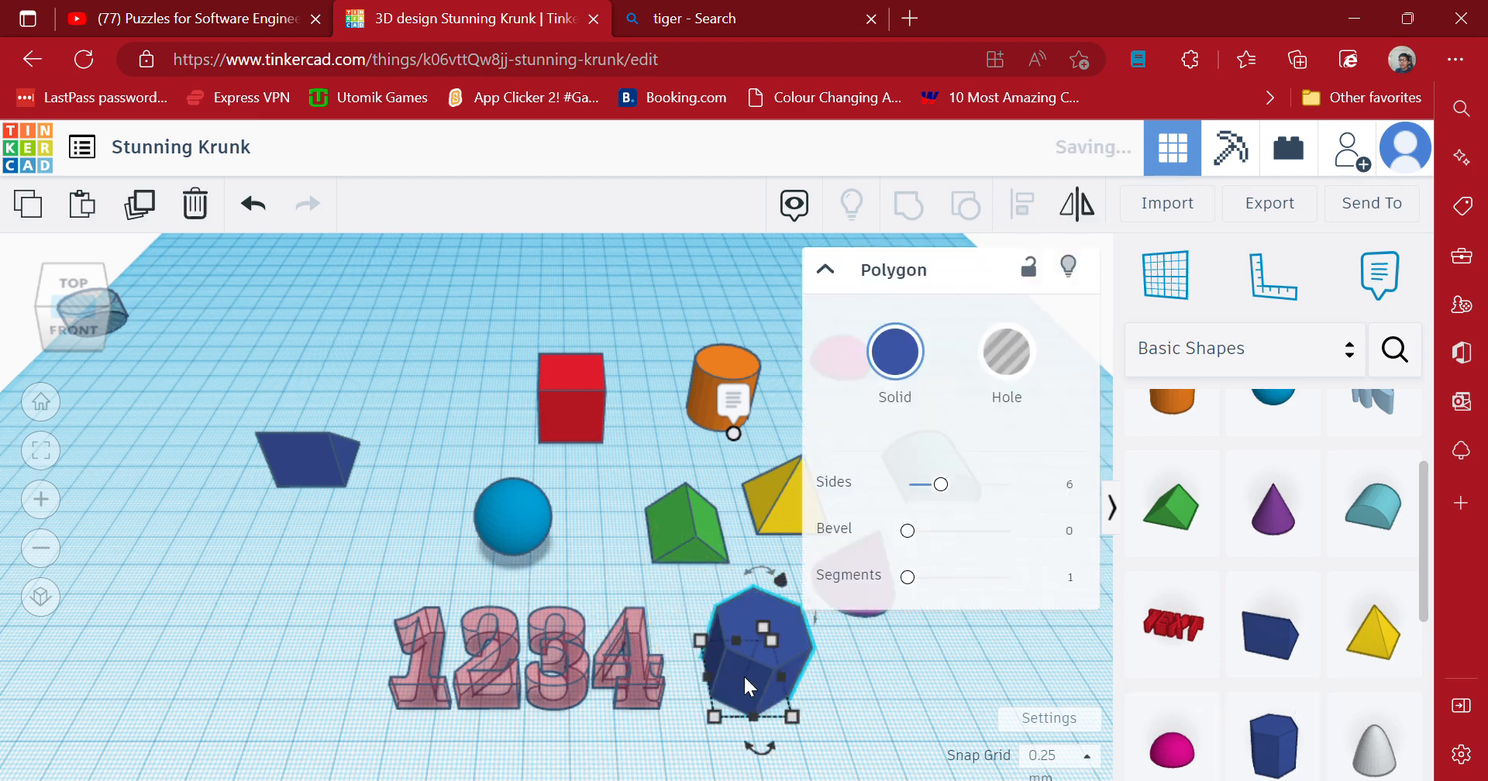
left_click(866, 709)
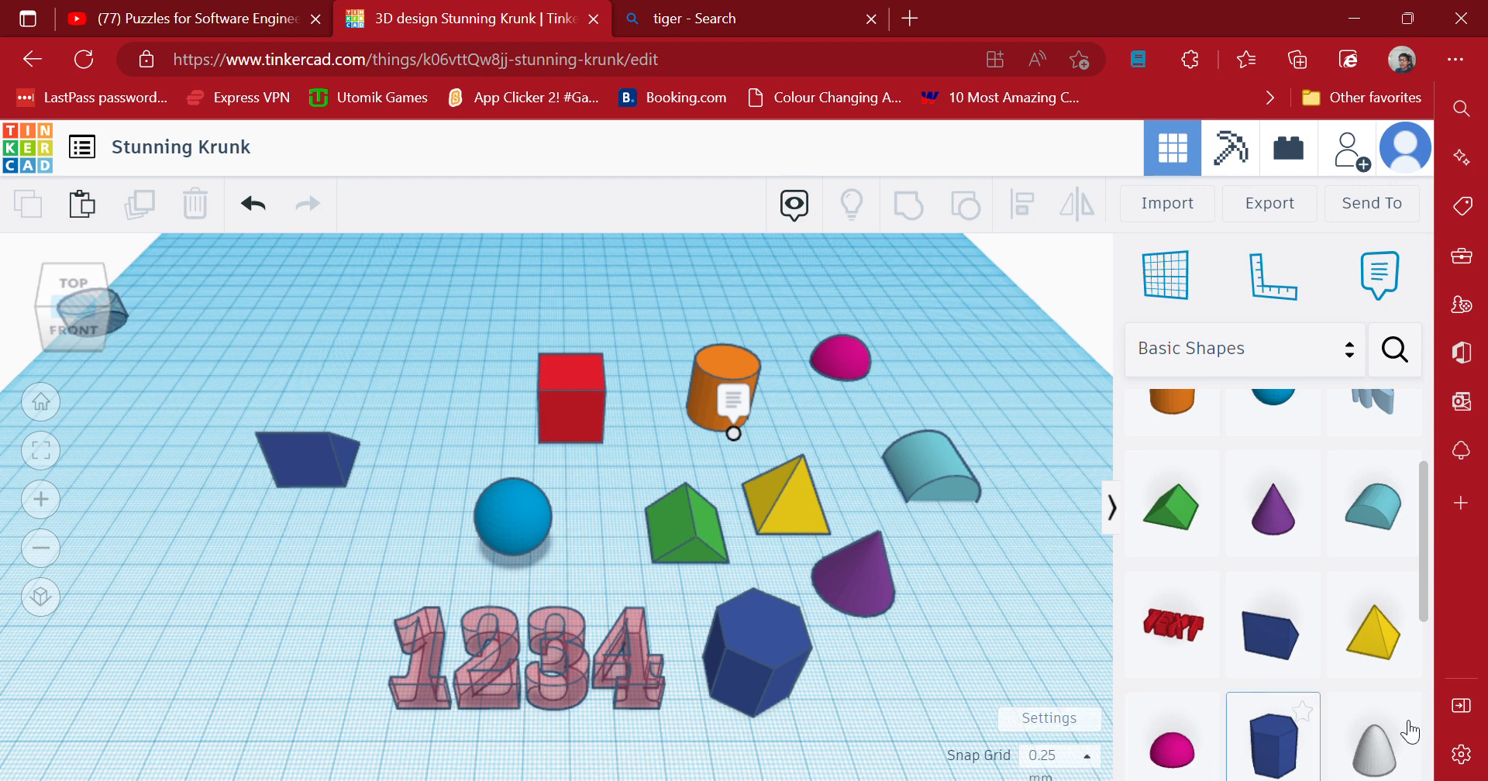
left_click_drag(1374, 724, 981, 579)
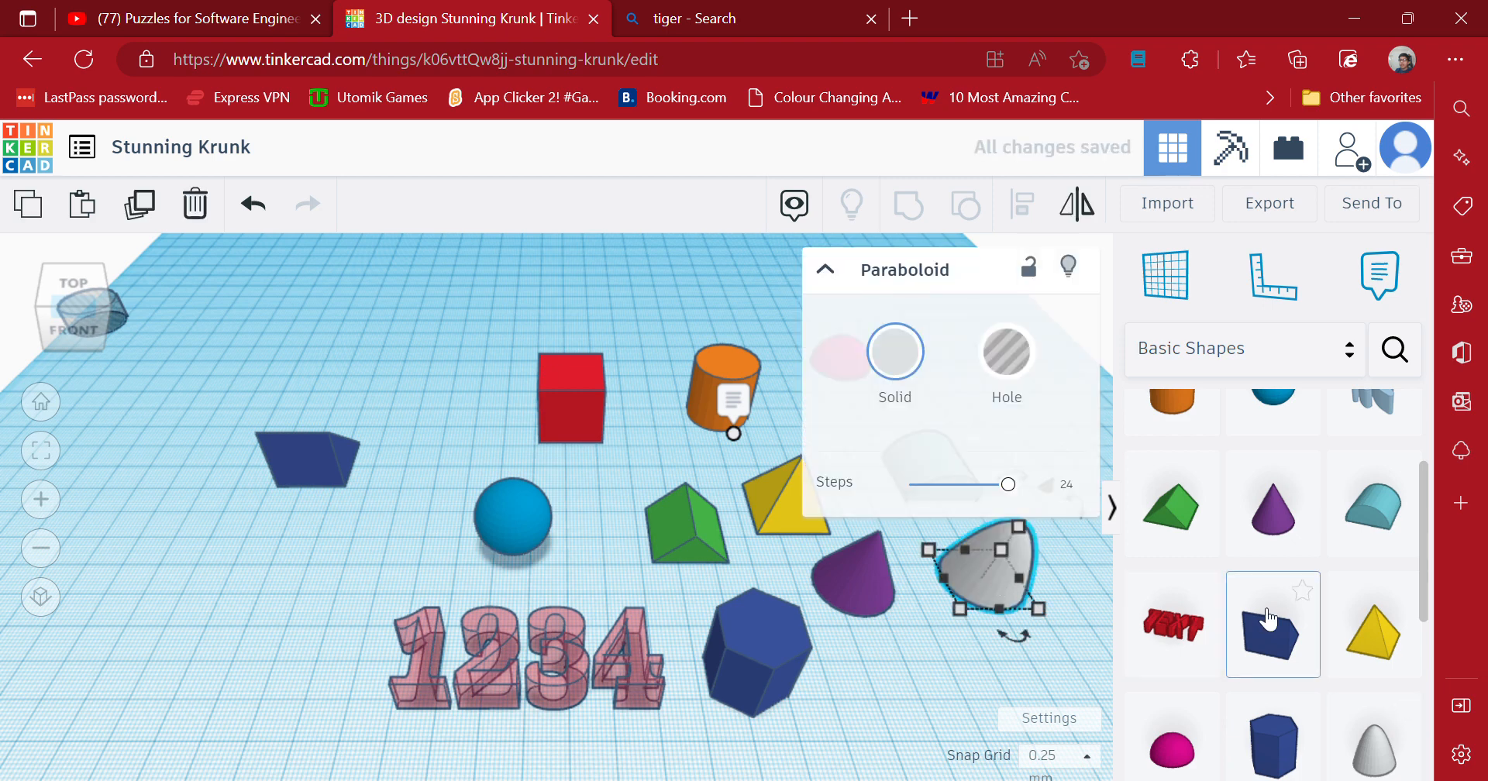
left_click_drag(1271, 624, 954, 710)
Place a blue torus in front of the first wedge and an orange tube behind the red box, slightly to its left.
scroll(1246, 637, "down", 3)
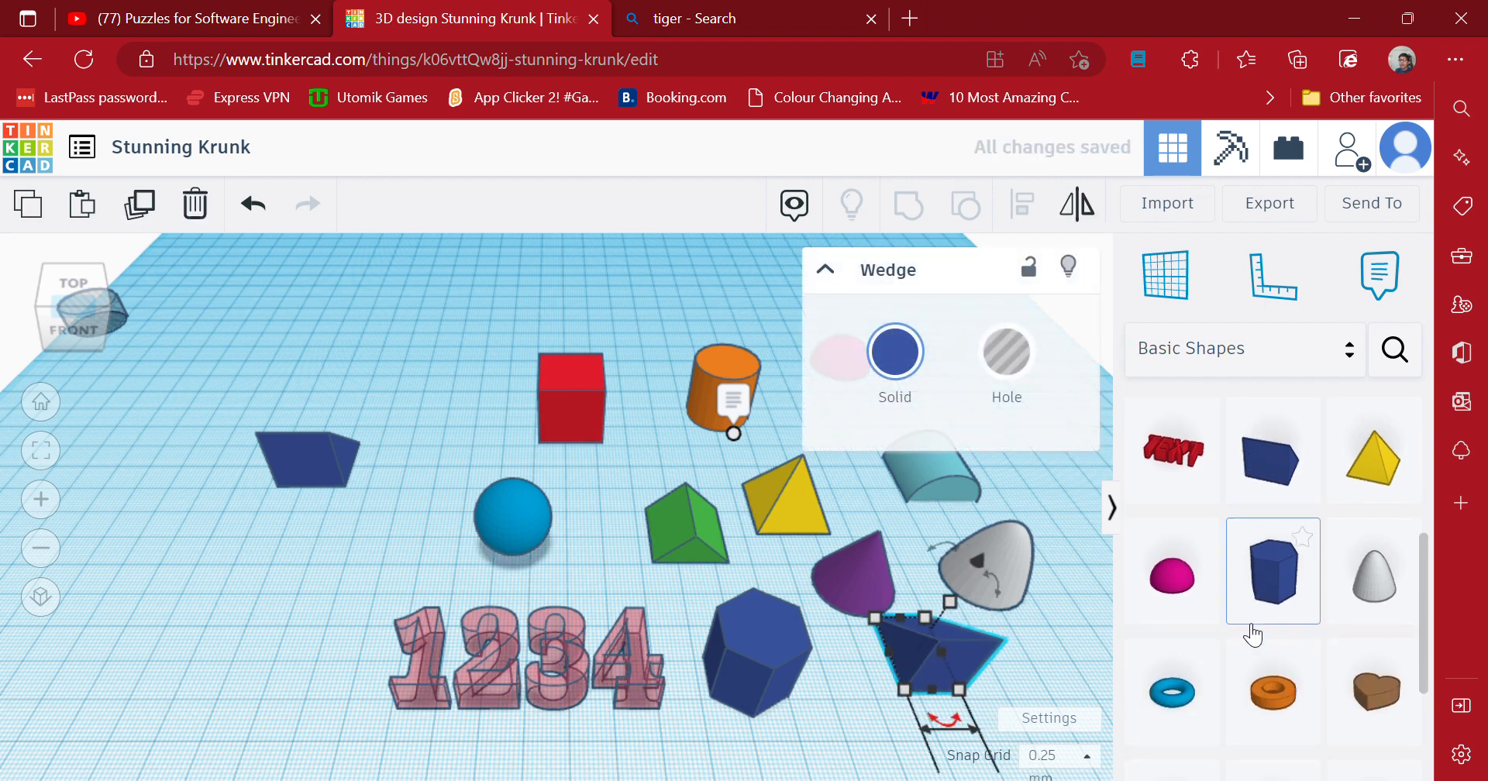
left_click_drag(1214, 698, 206, 551)
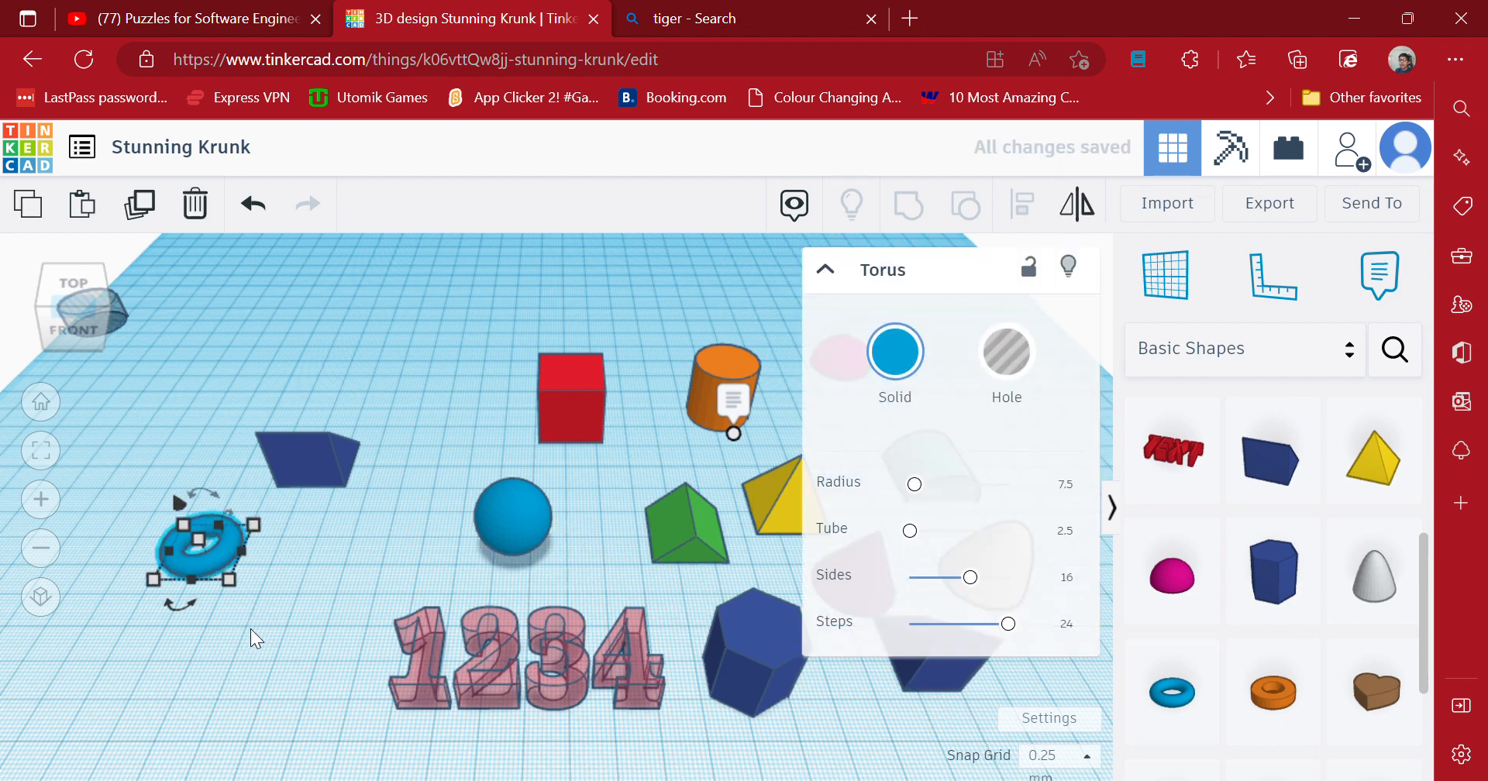
left_click(250, 629)
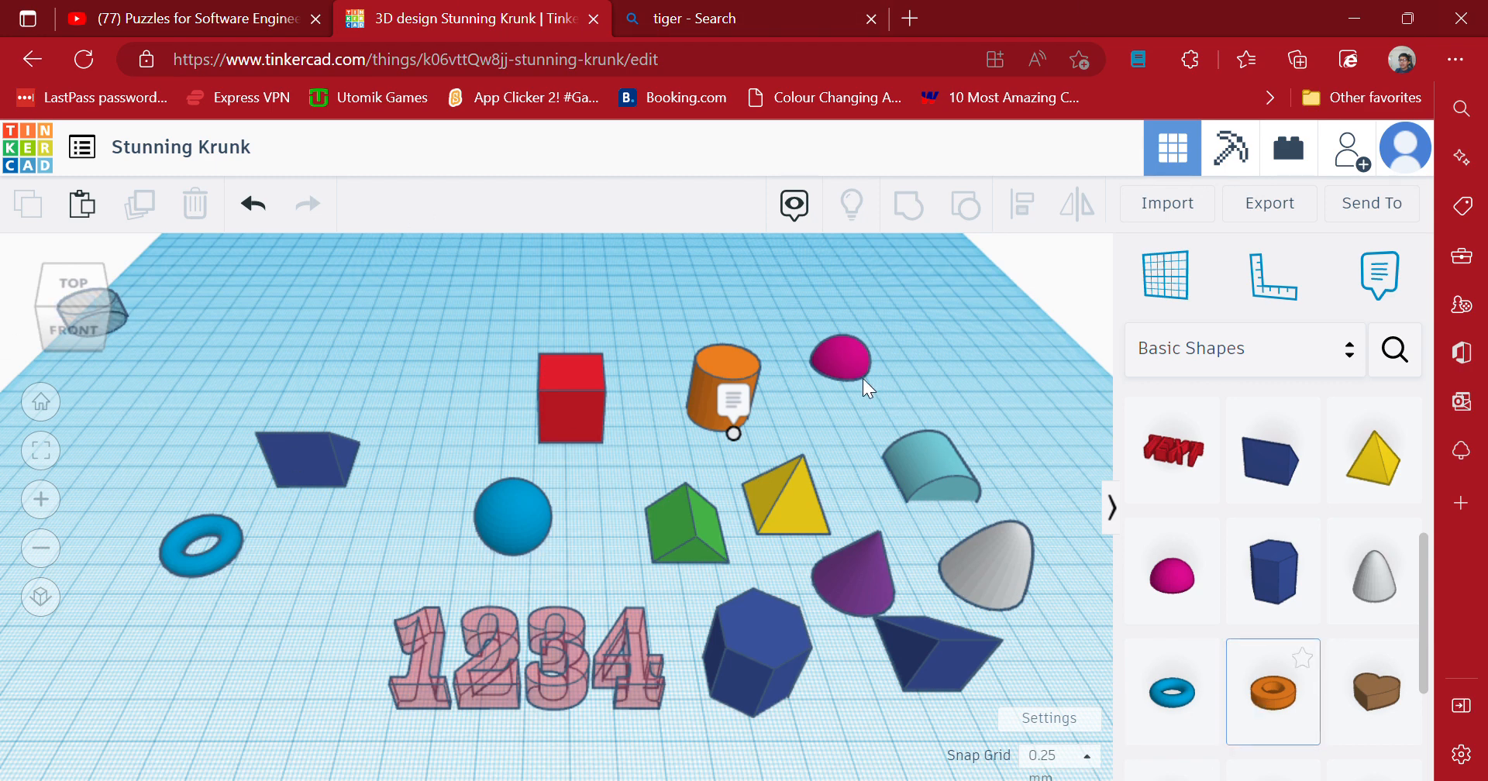
left_click(430, 304)
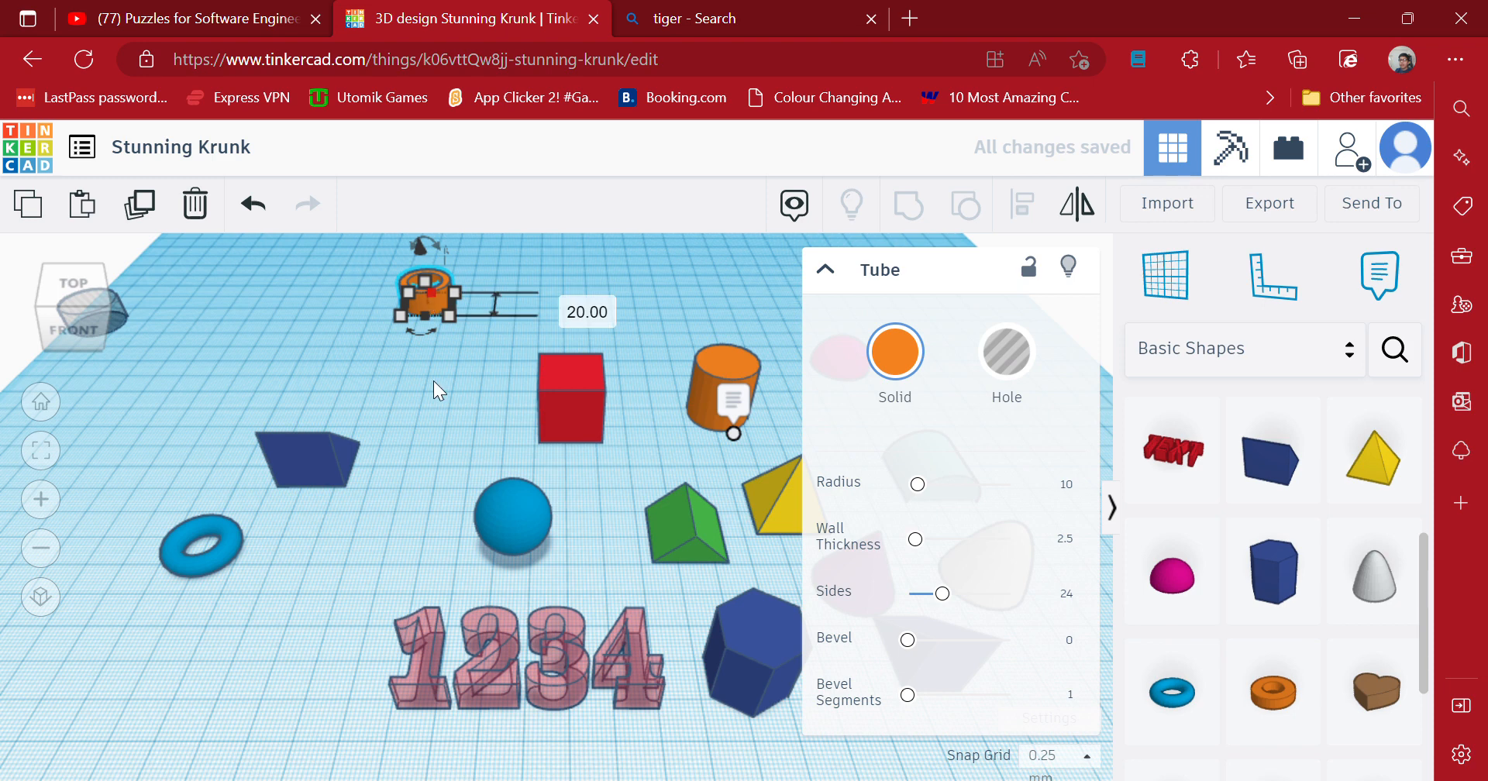
left_click(441, 401)
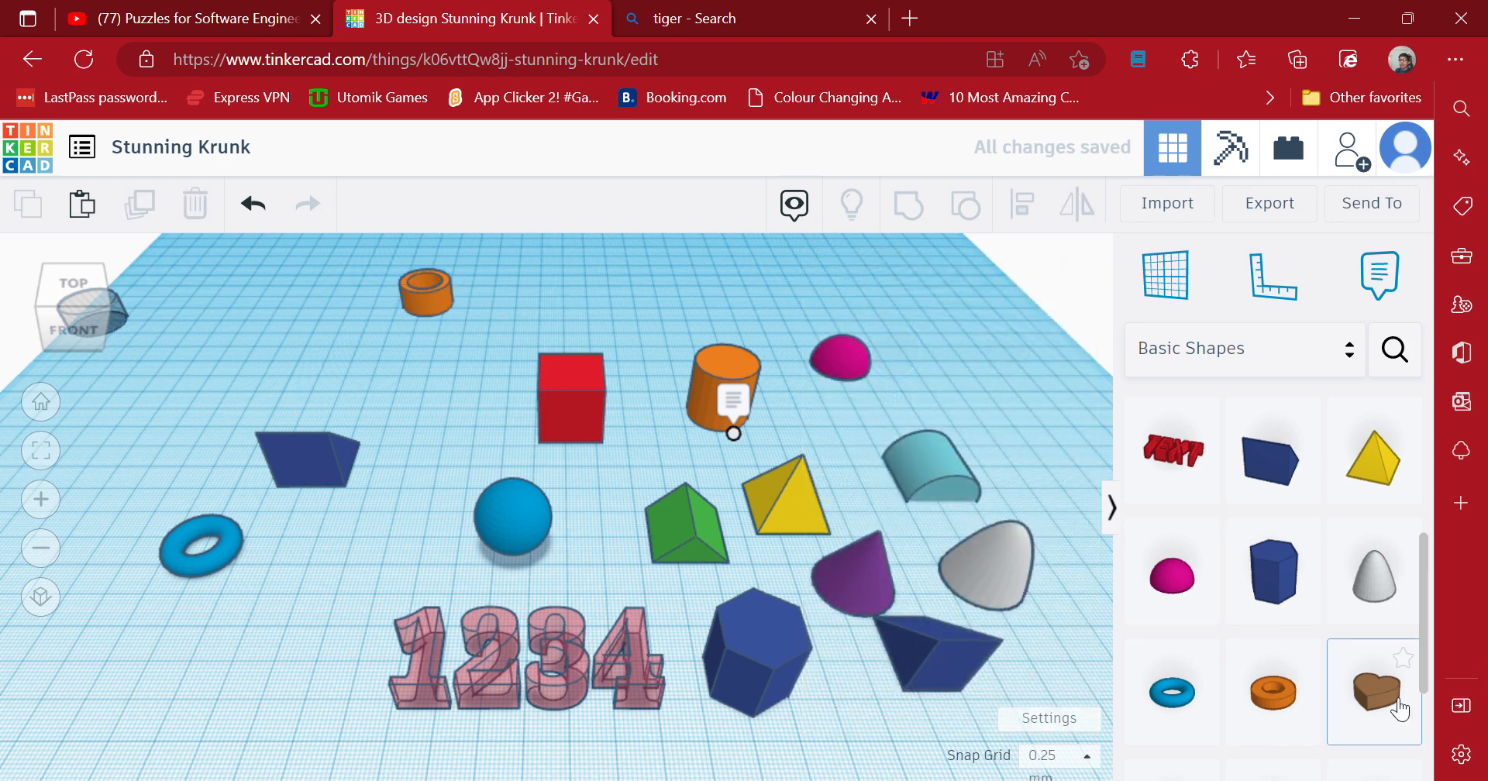
Place a brown heart between the blue torus and the blue sphere, behind the 1234 text.
left_click(1374, 692)
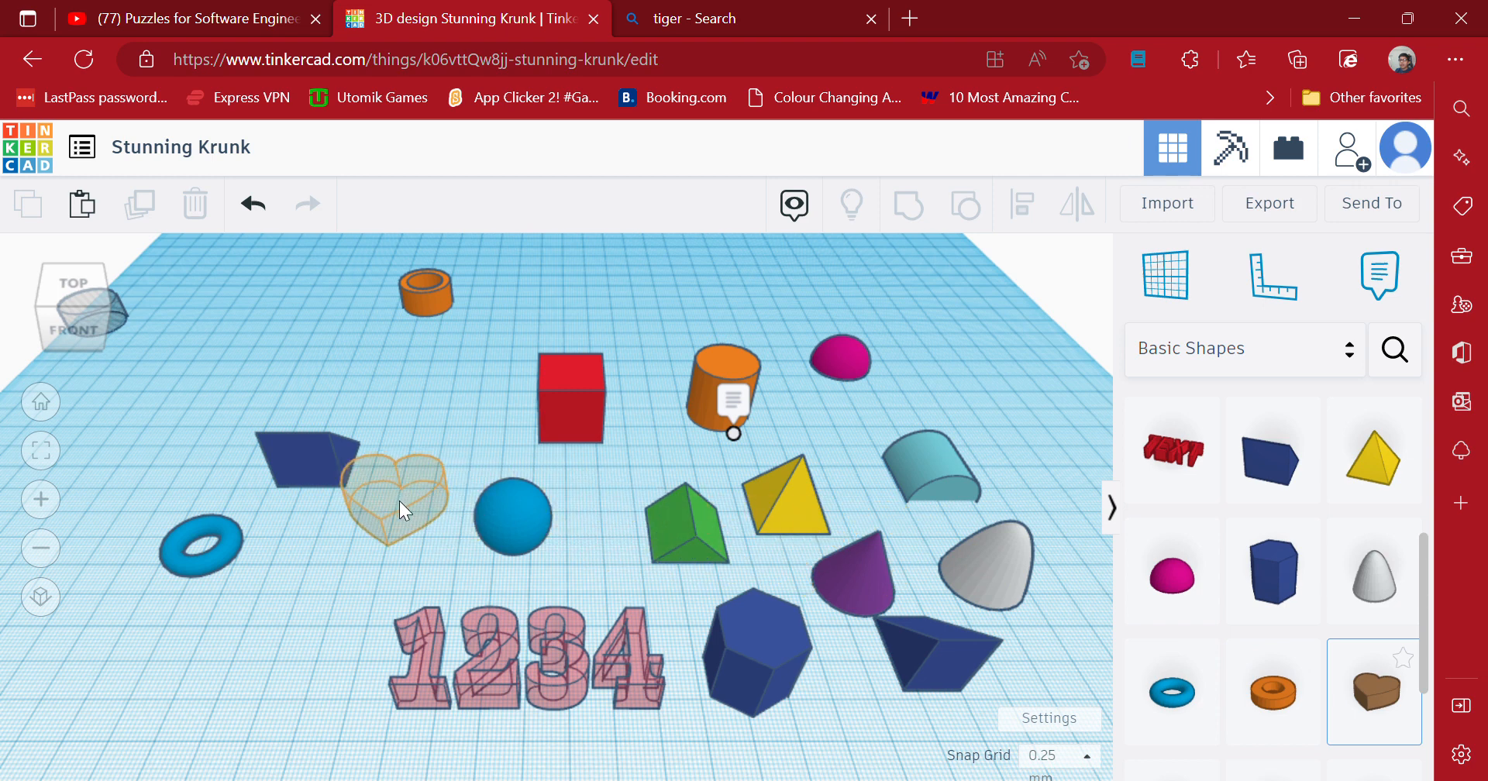
left_click(380, 547)
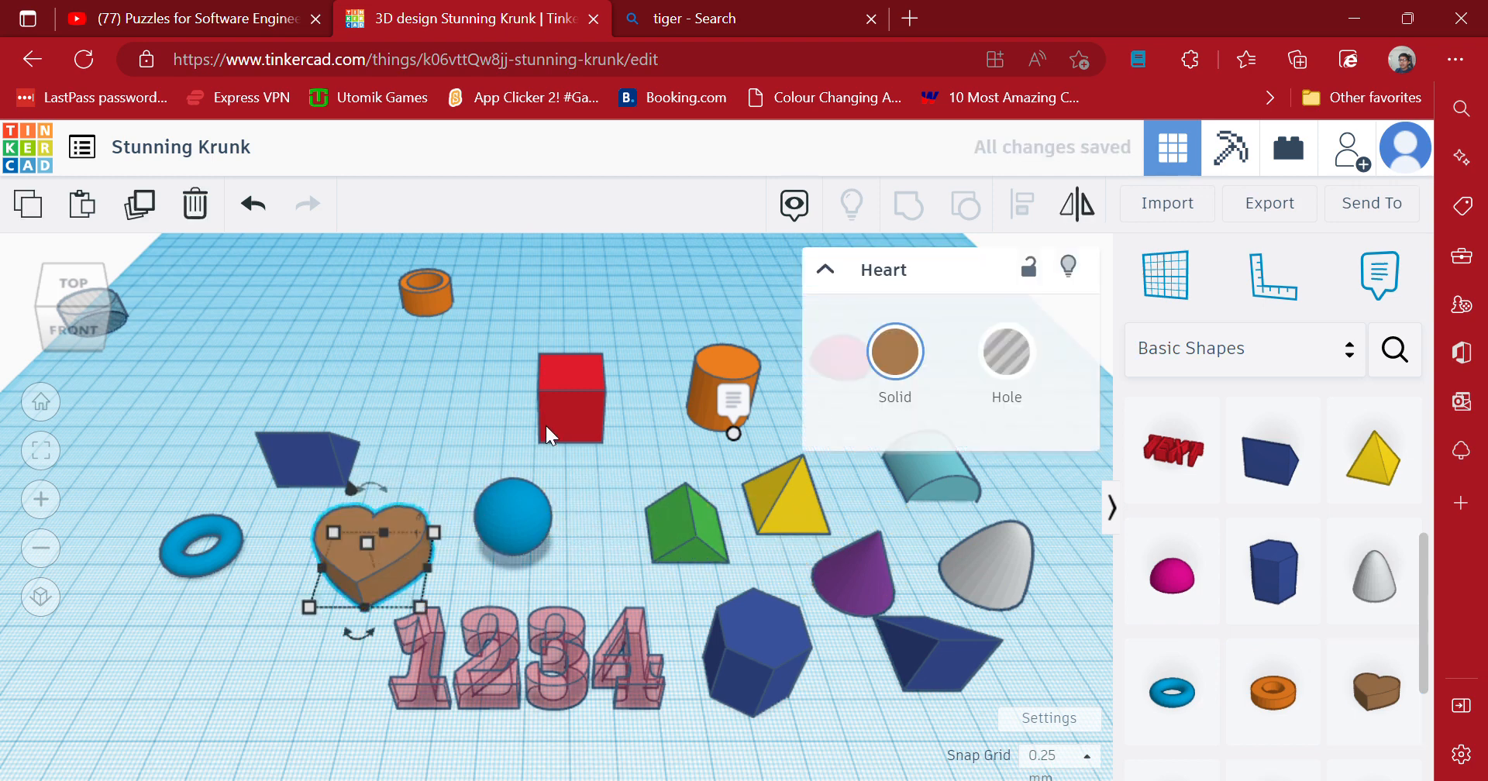
left_click(401, 333)
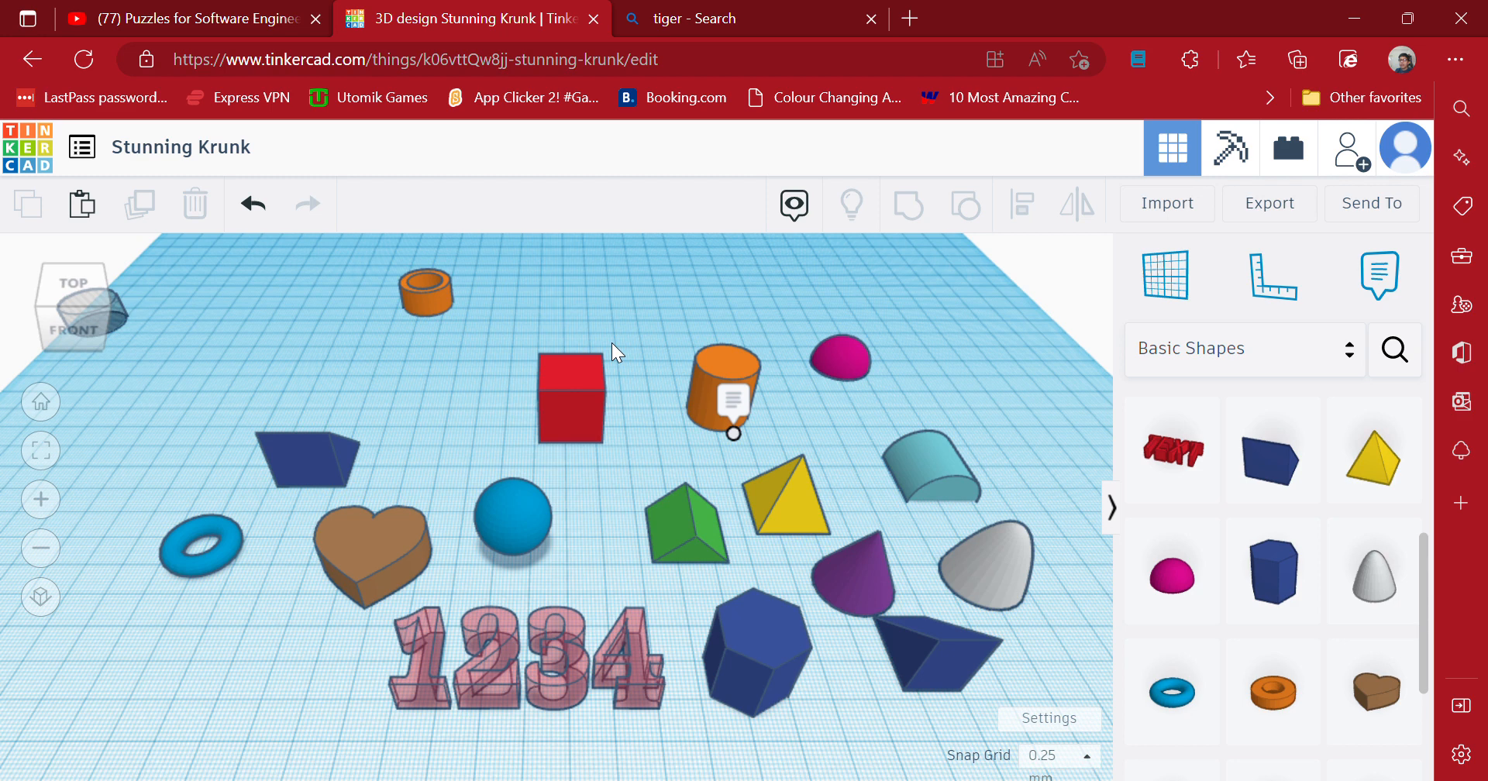
Place a light blue star behind the pink half sphere and a thick yellow star just behind the first wedge.
scroll(1213, 566, "down", 3)
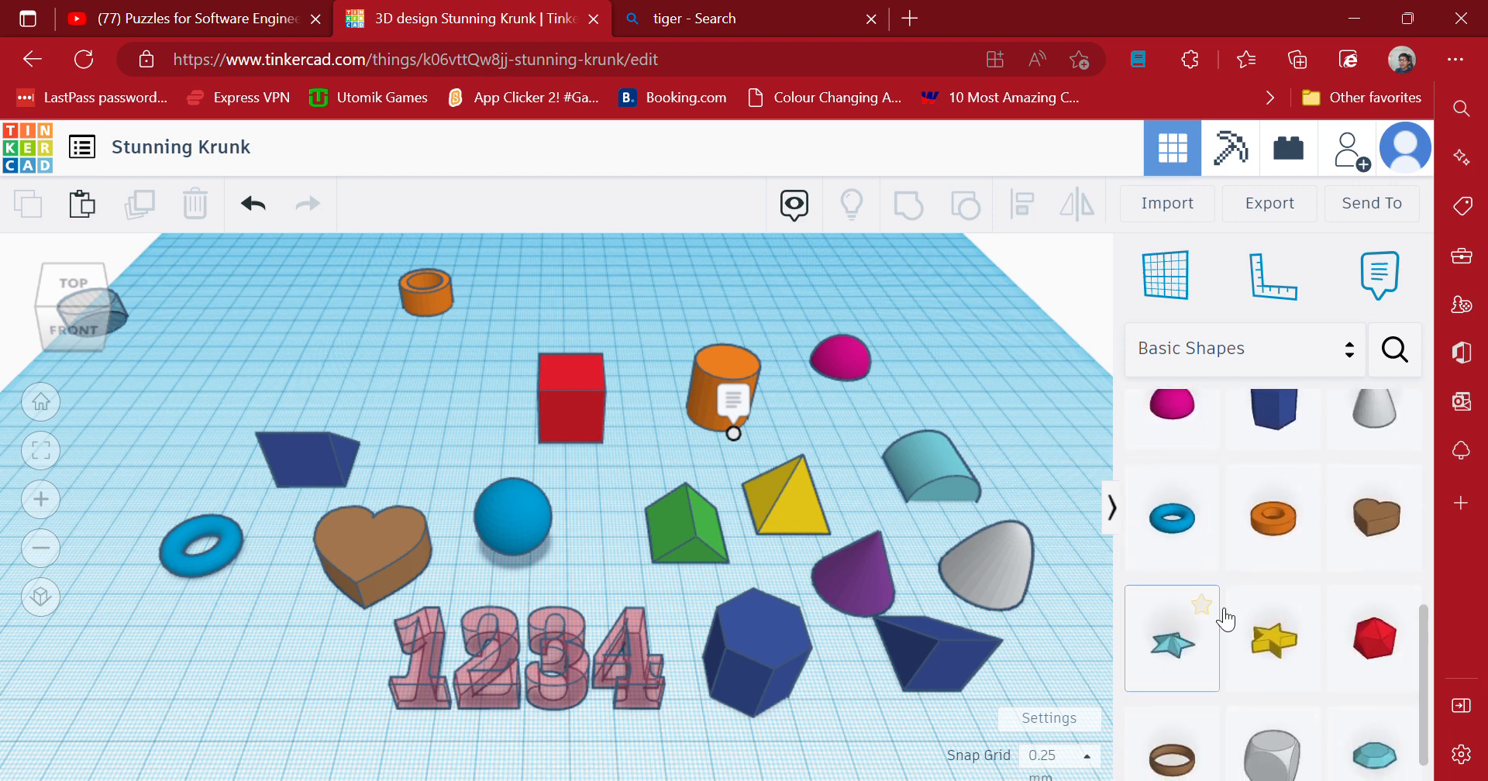
left_click_drag(1169, 636, 935, 332)
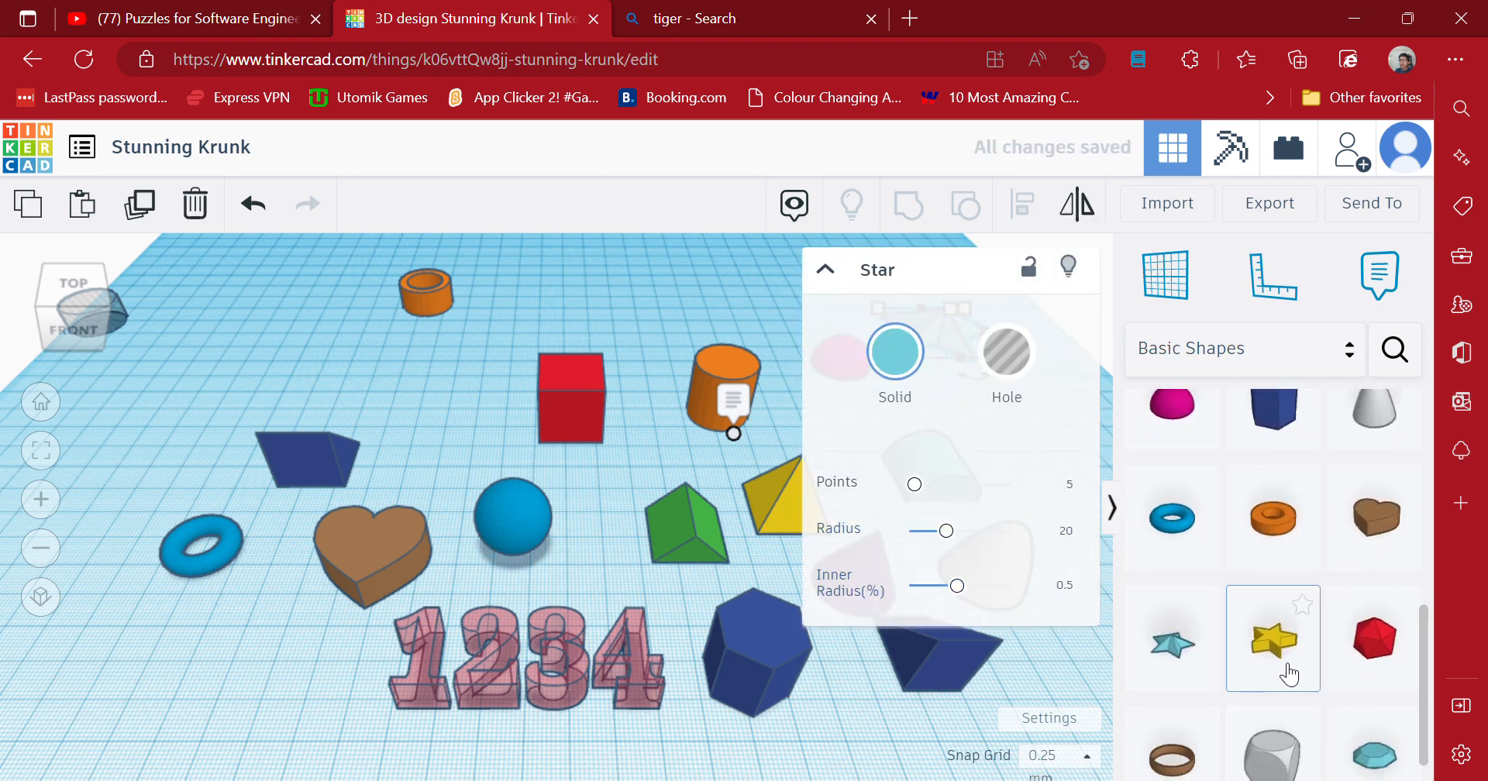
left_click_drag(1289, 674, 386, 418)
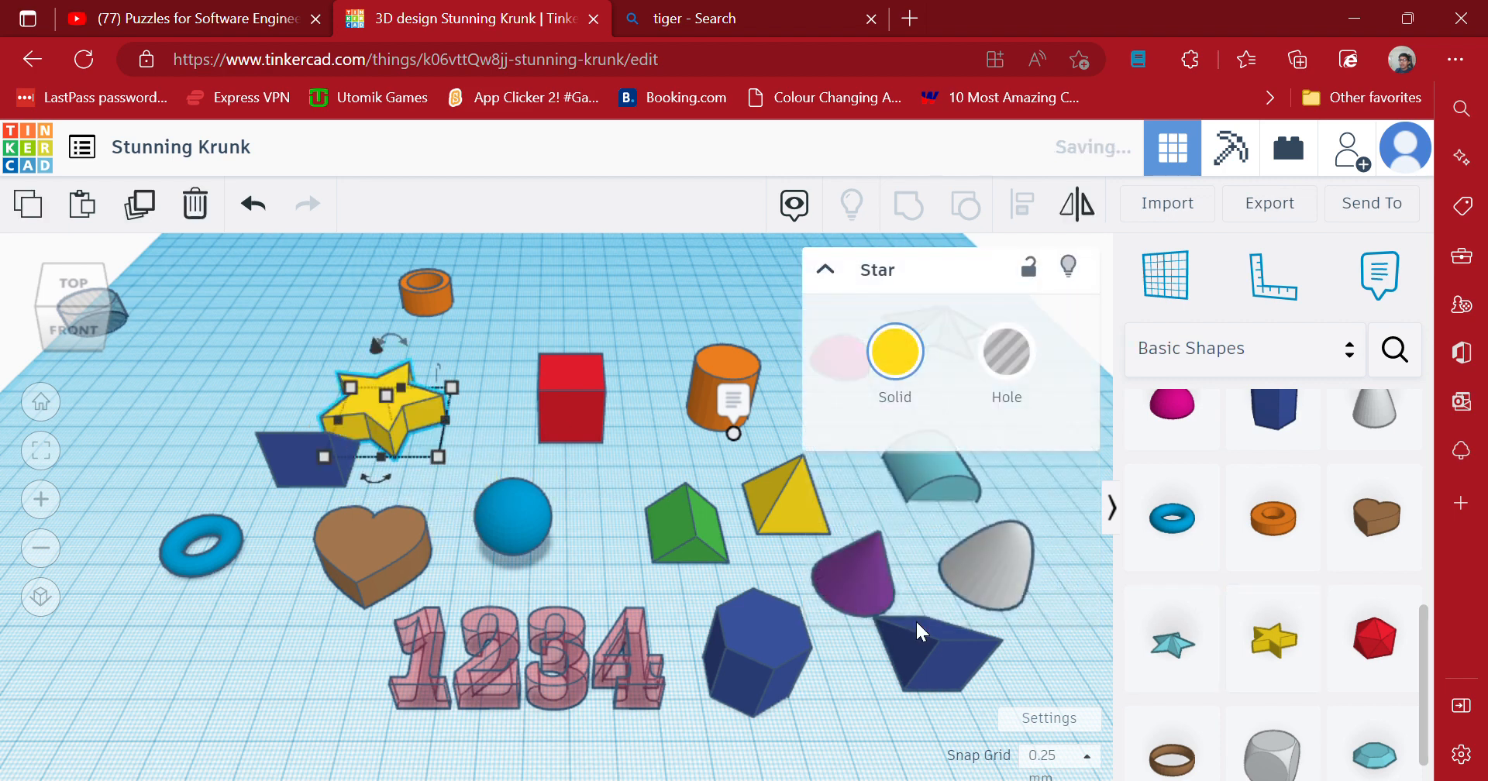
Place a red icosahedron behind the red box, slightly to its right, and a brown ring in front of the blue torus.
left_click_drag(1388, 663, 613, 306)
scroll(1380, 775, "down", 1)
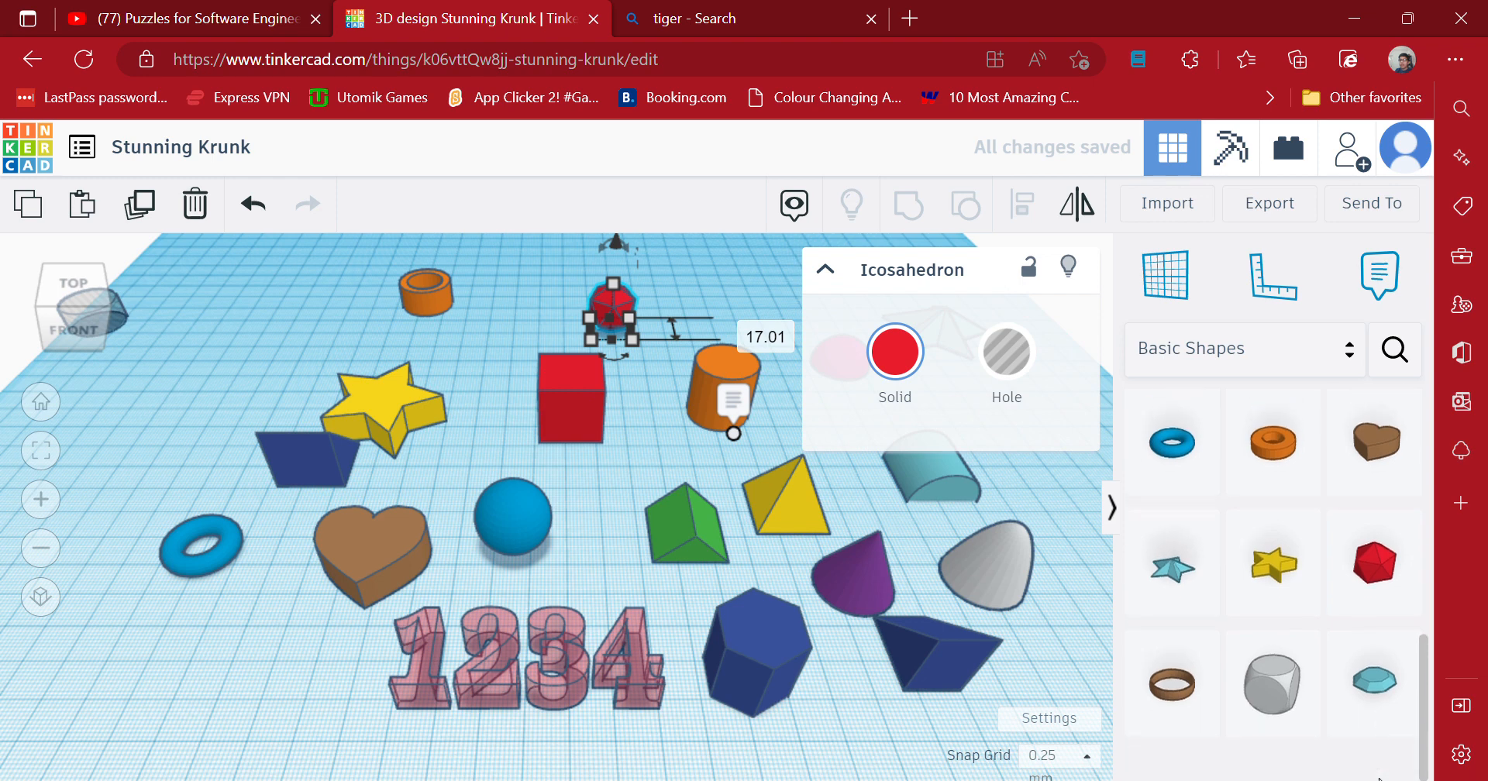
scroll(1380, 778, "up", 1)
left_click_drag(1206, 742, 209, 685)
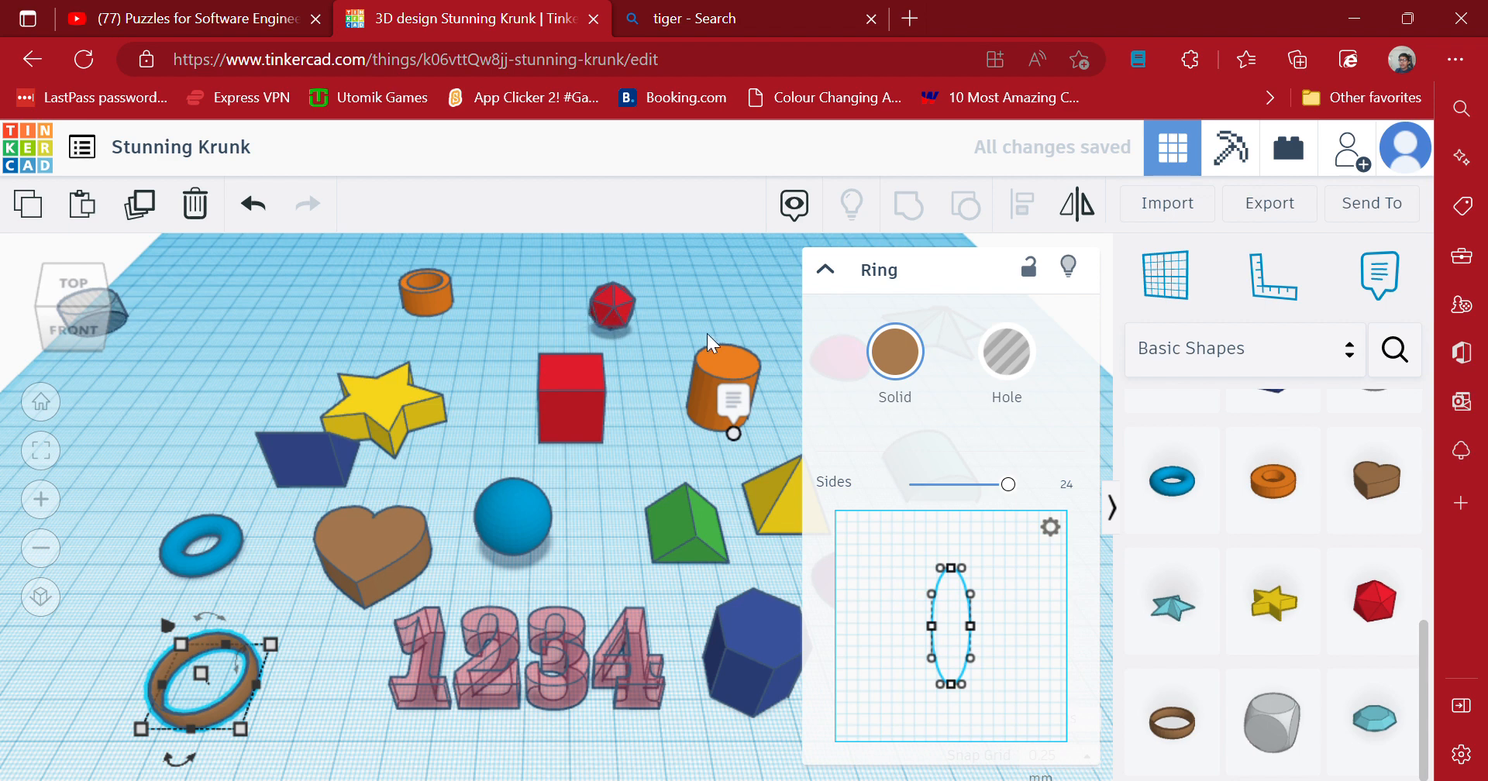
left_click(676, 297)
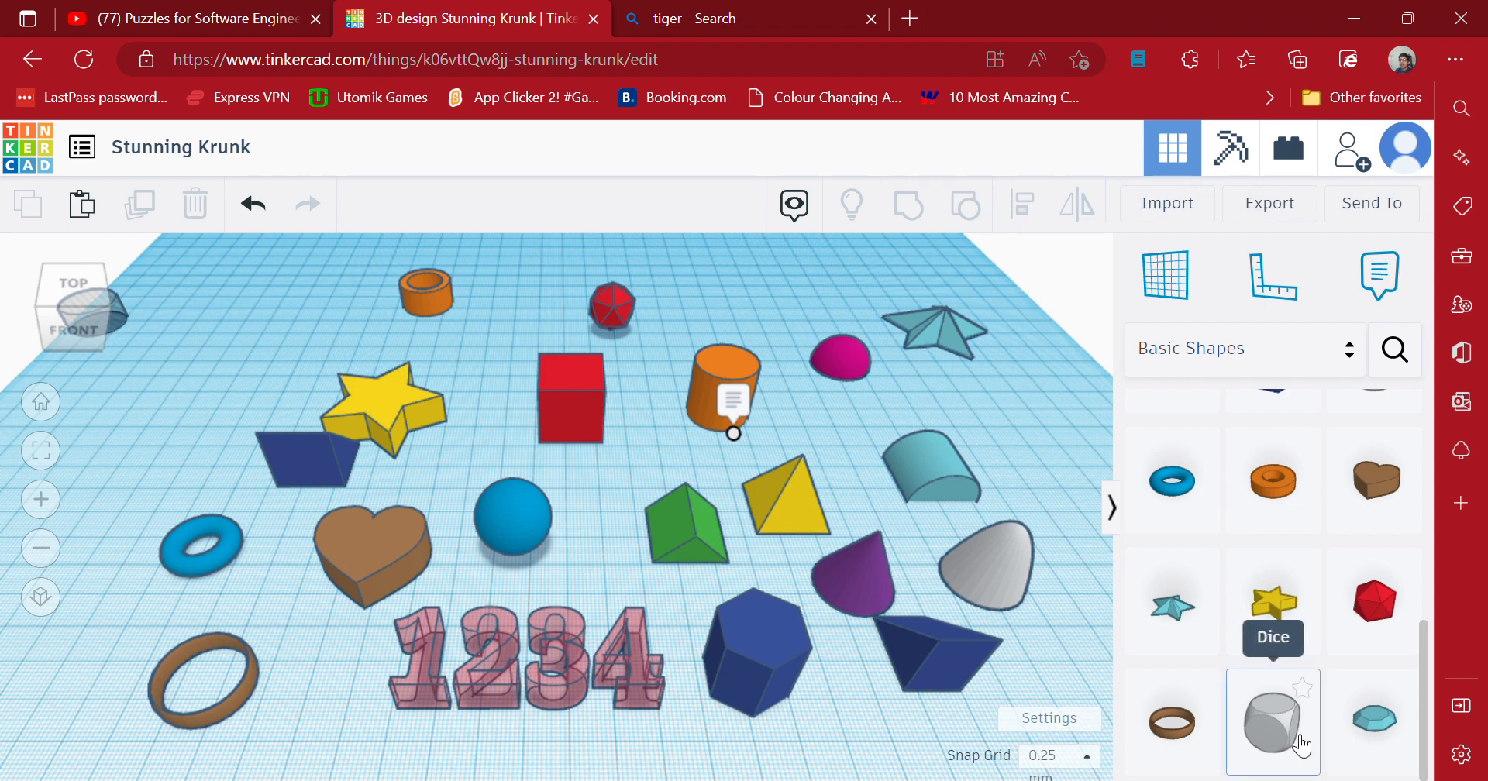
Place a grey dice between the orange tube and the red box, and a light blue diamond between the red box and the green roof.
left_click_drag(1302, 745, 475, 369)
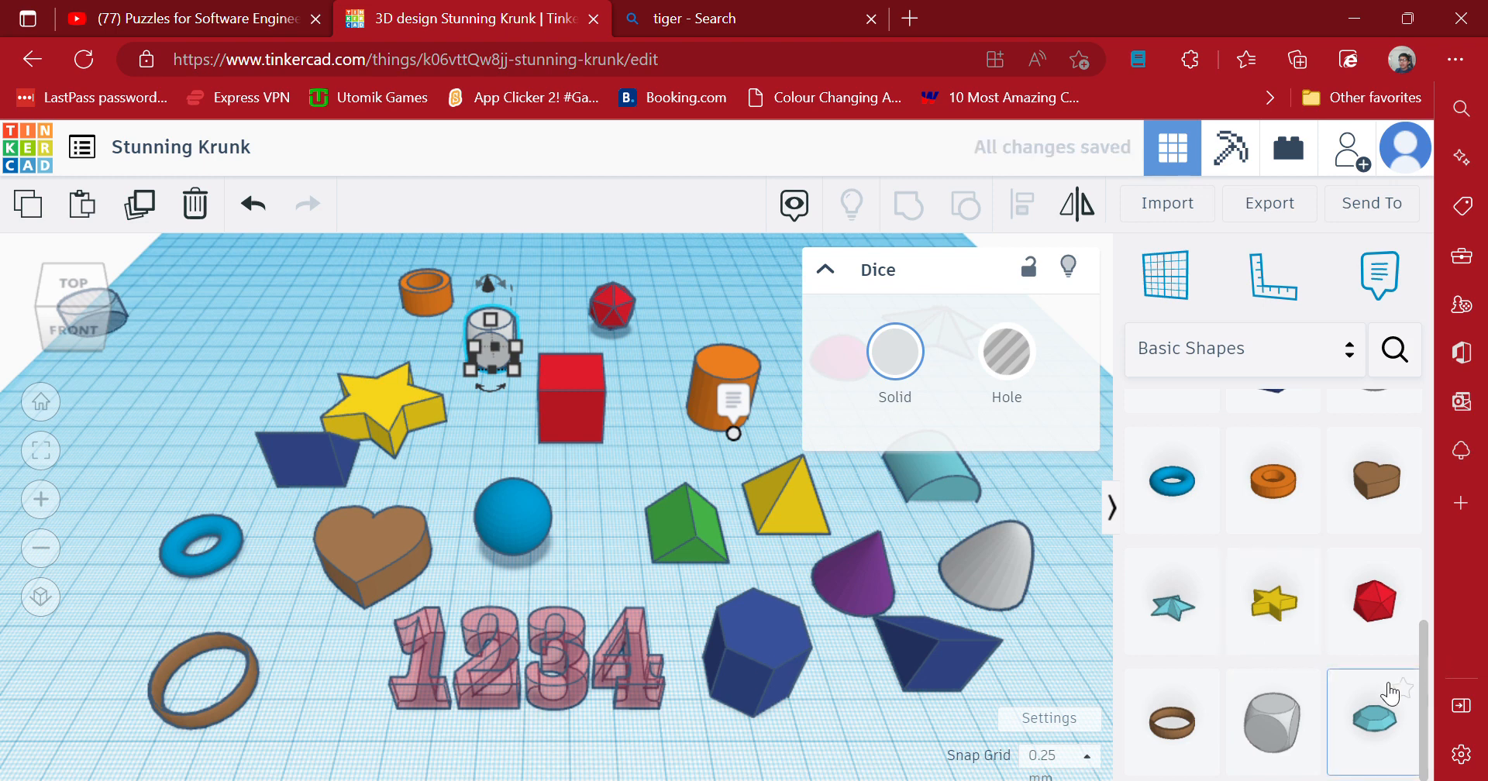
scroll(1387, 733, "up", 1)
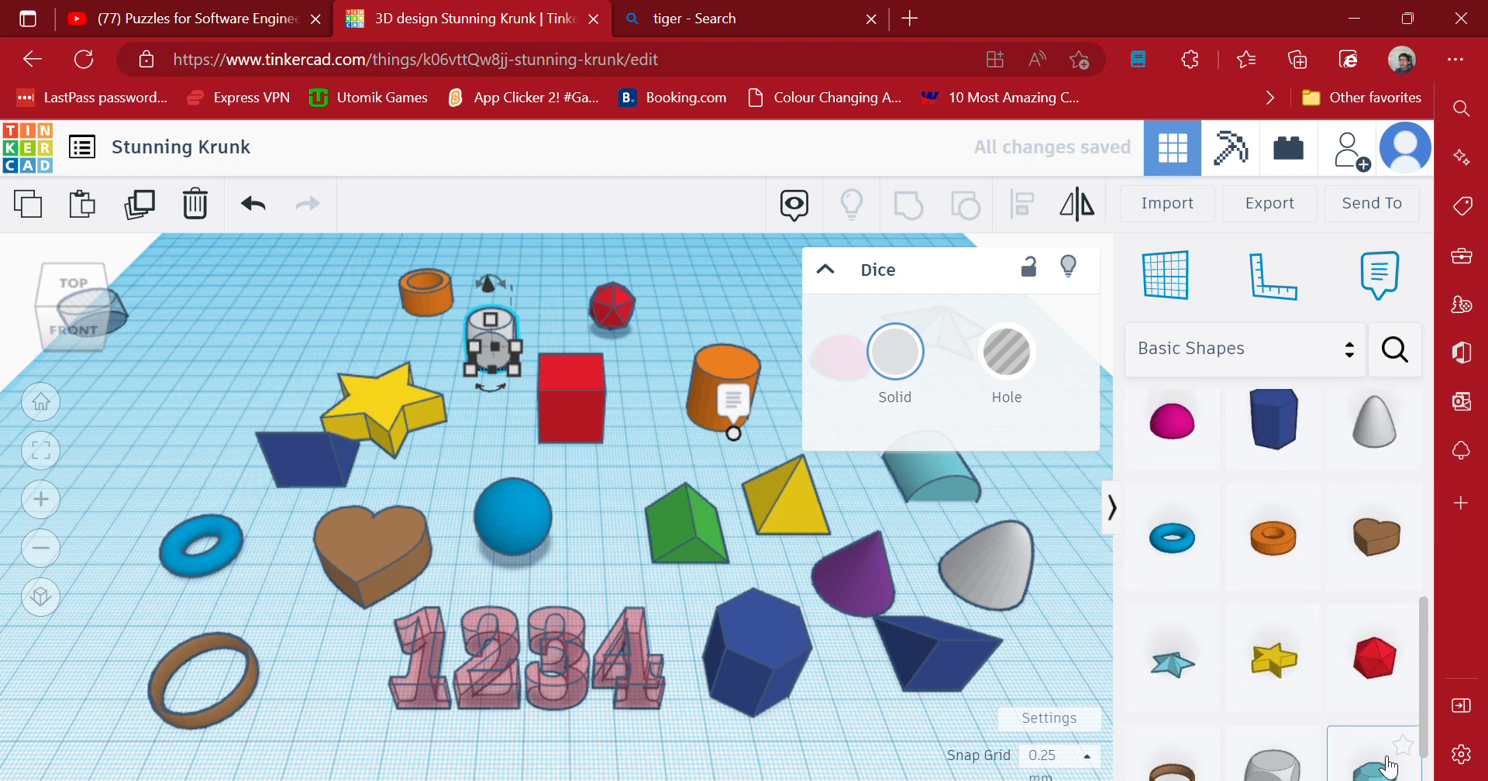
left_click_drag(1378, 765, 634, 463)
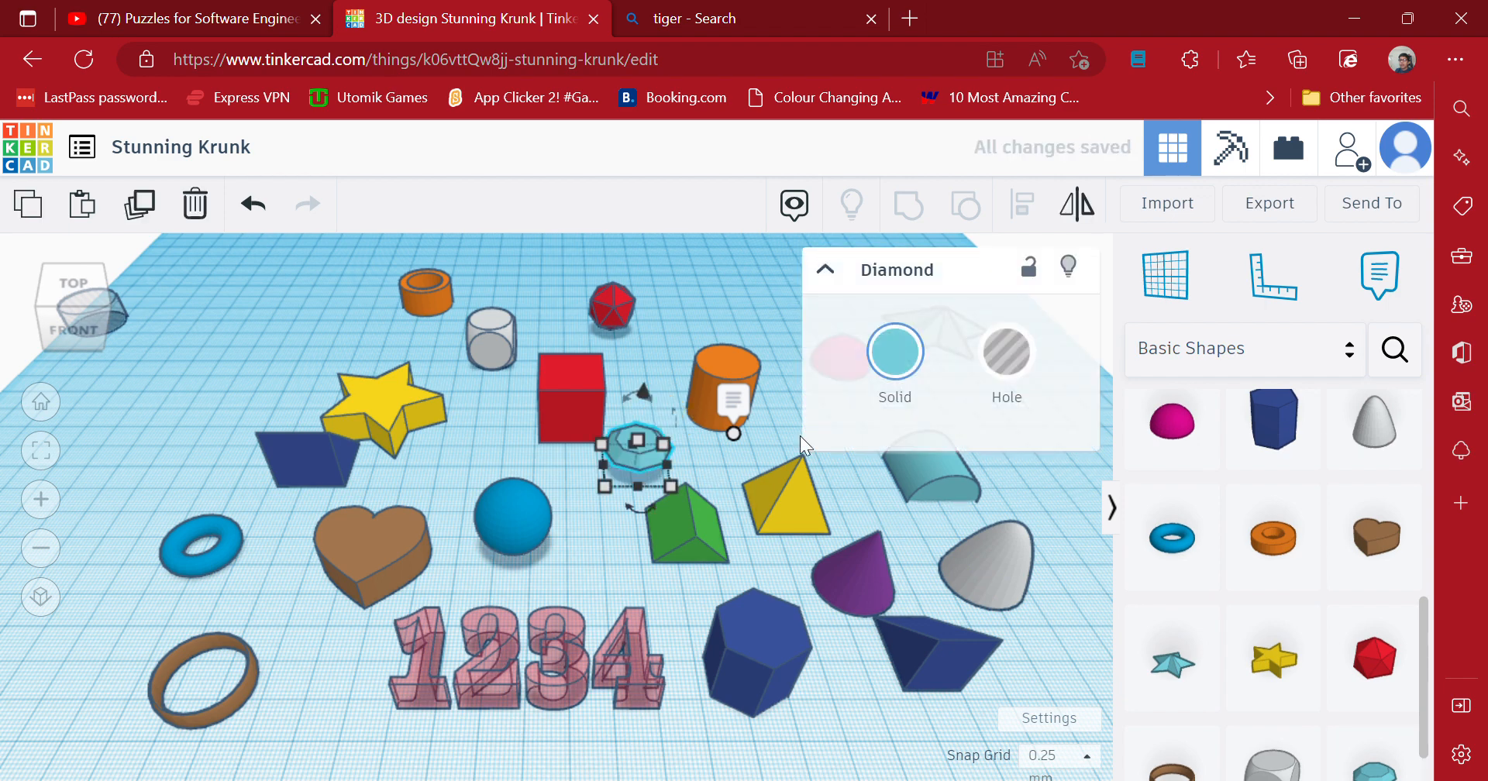
left_click(714, 259)
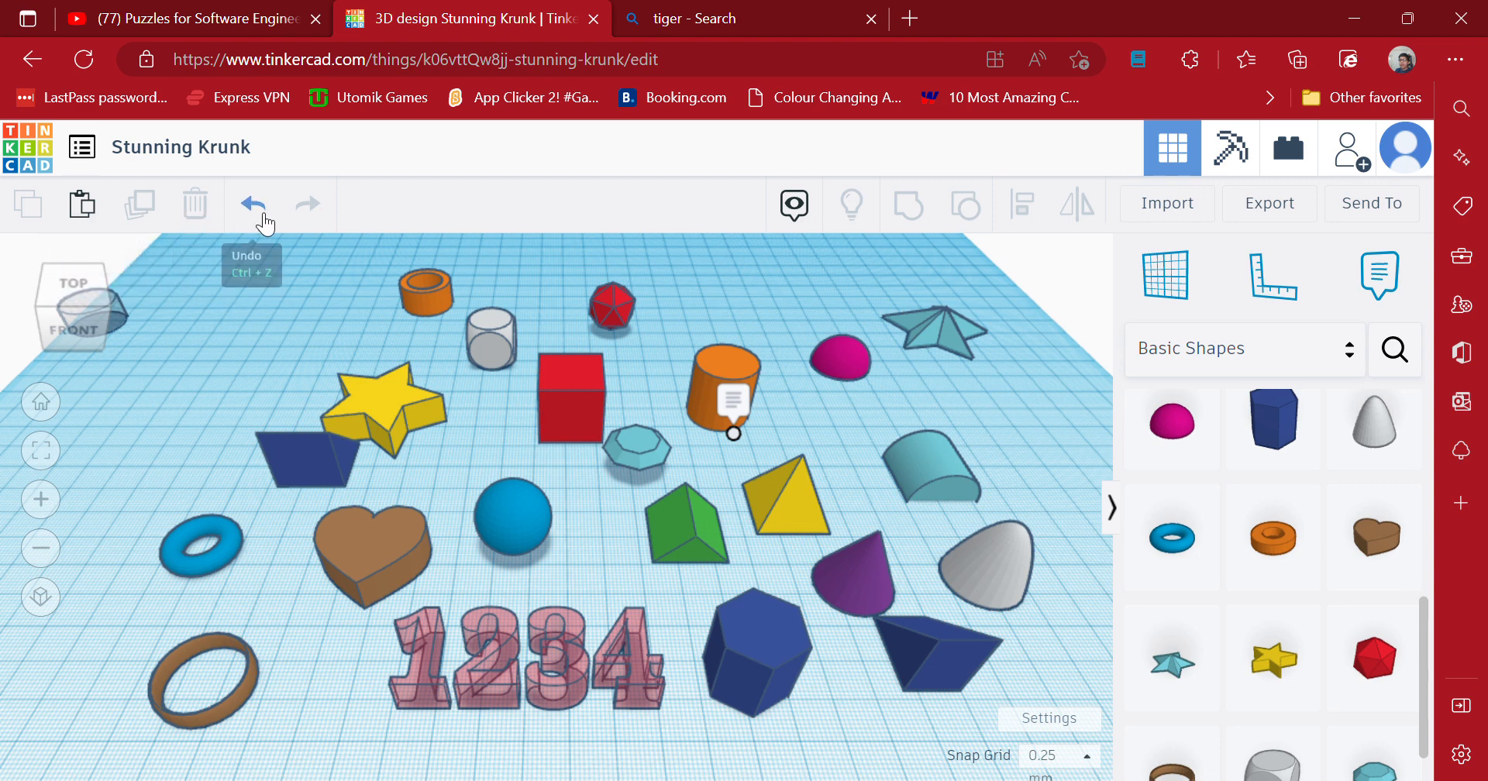
Show the Mirror direction arrows on the green roof and leave the command without flipping it.
left_click(825, 215)
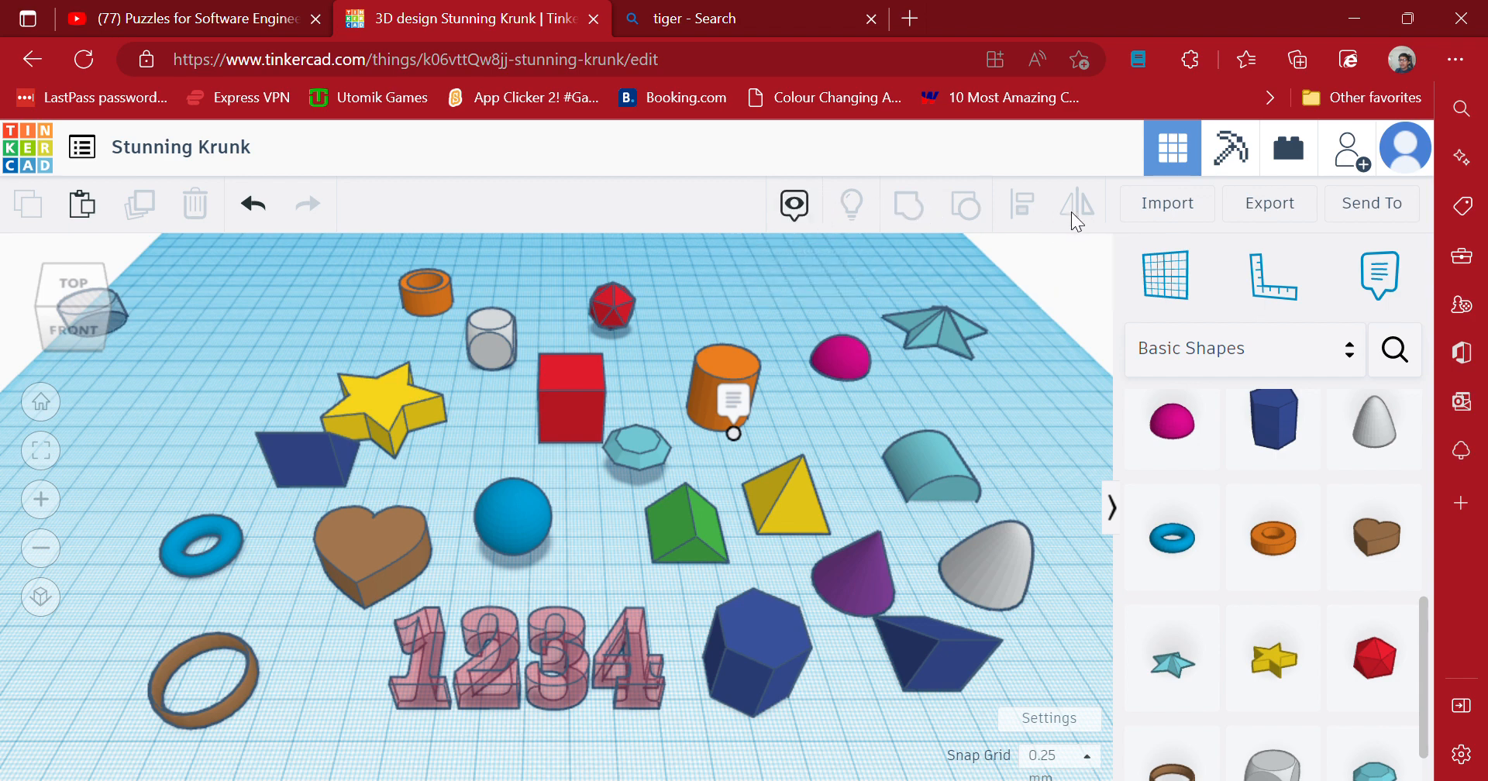
left_click(698, 537)
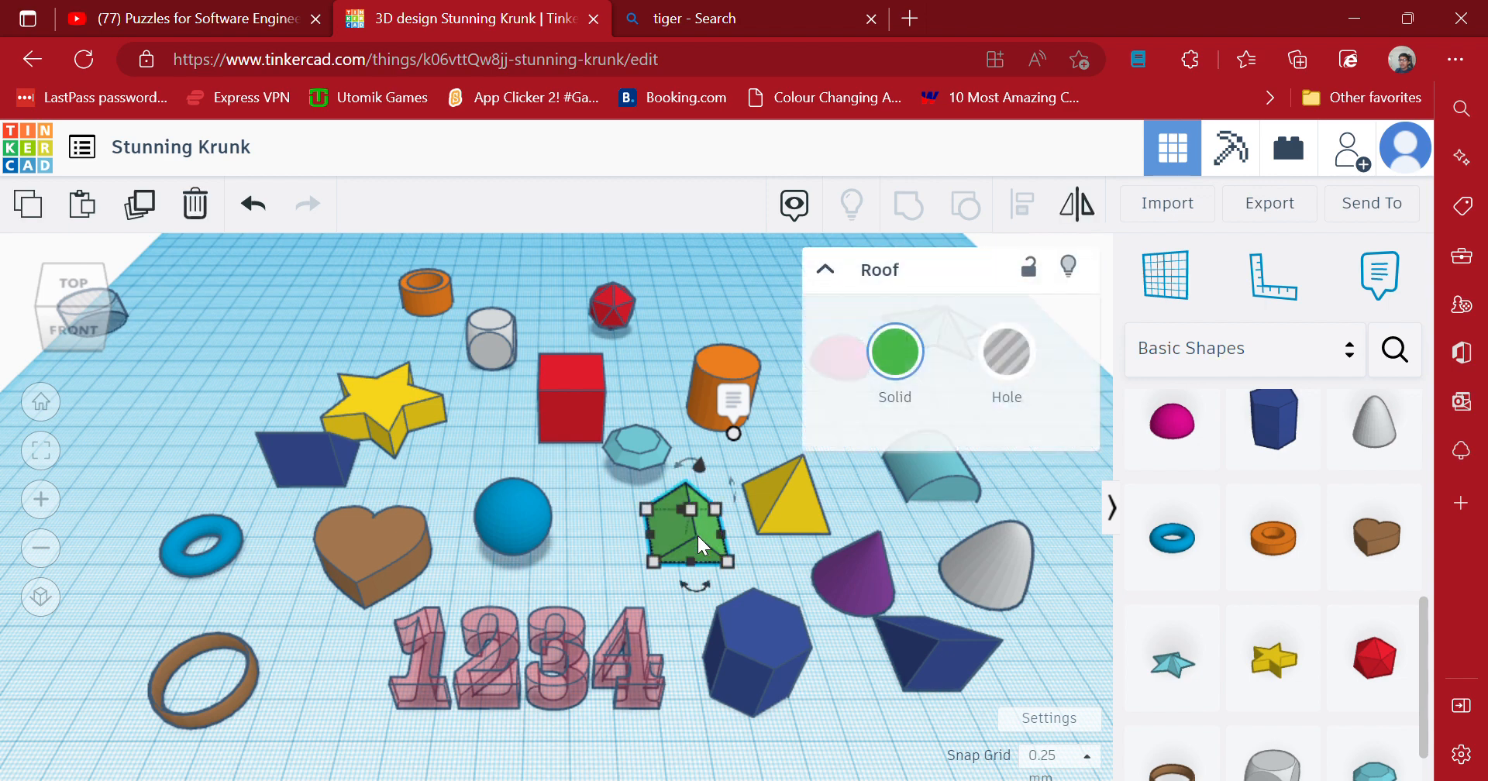
key("m")
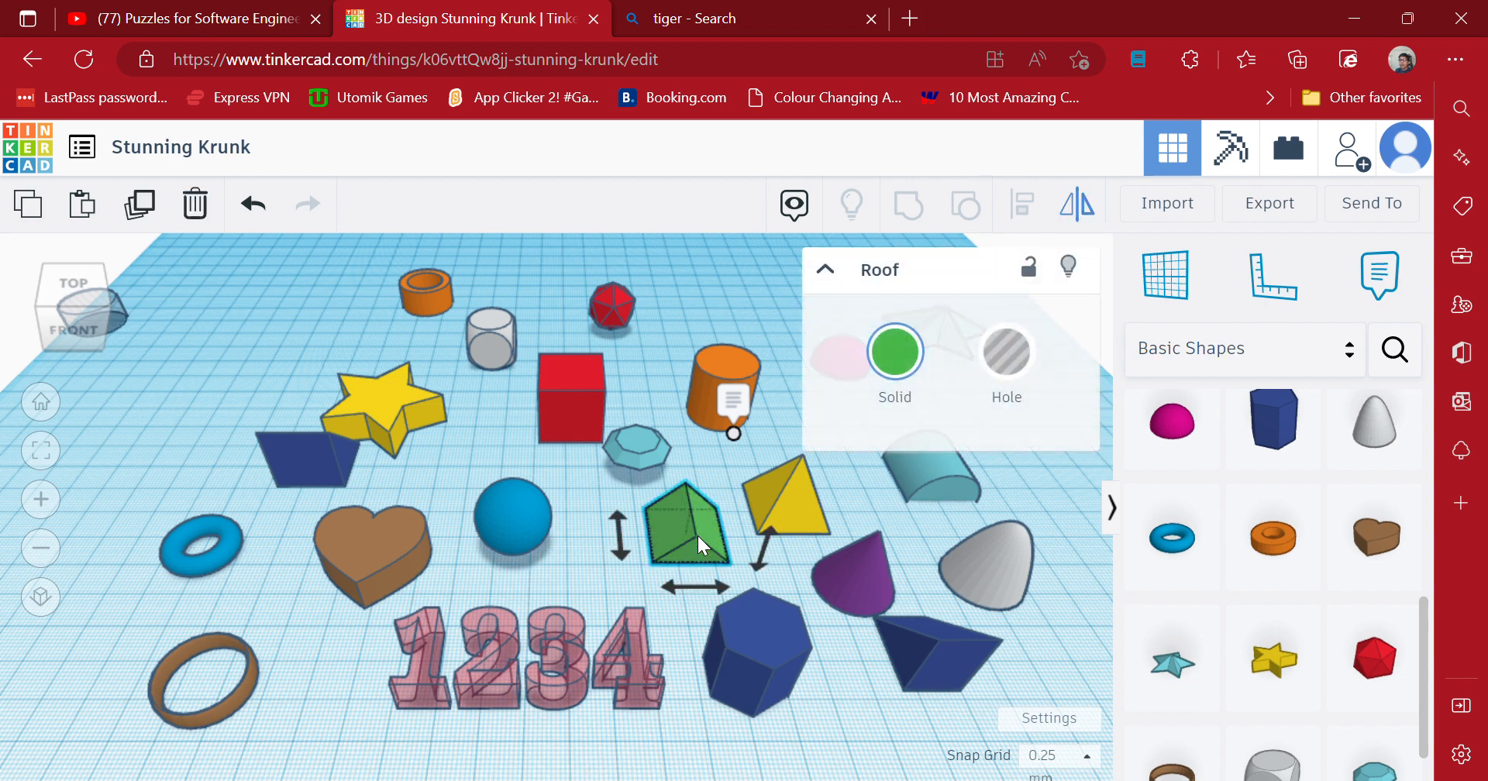
left_click(135, 425)
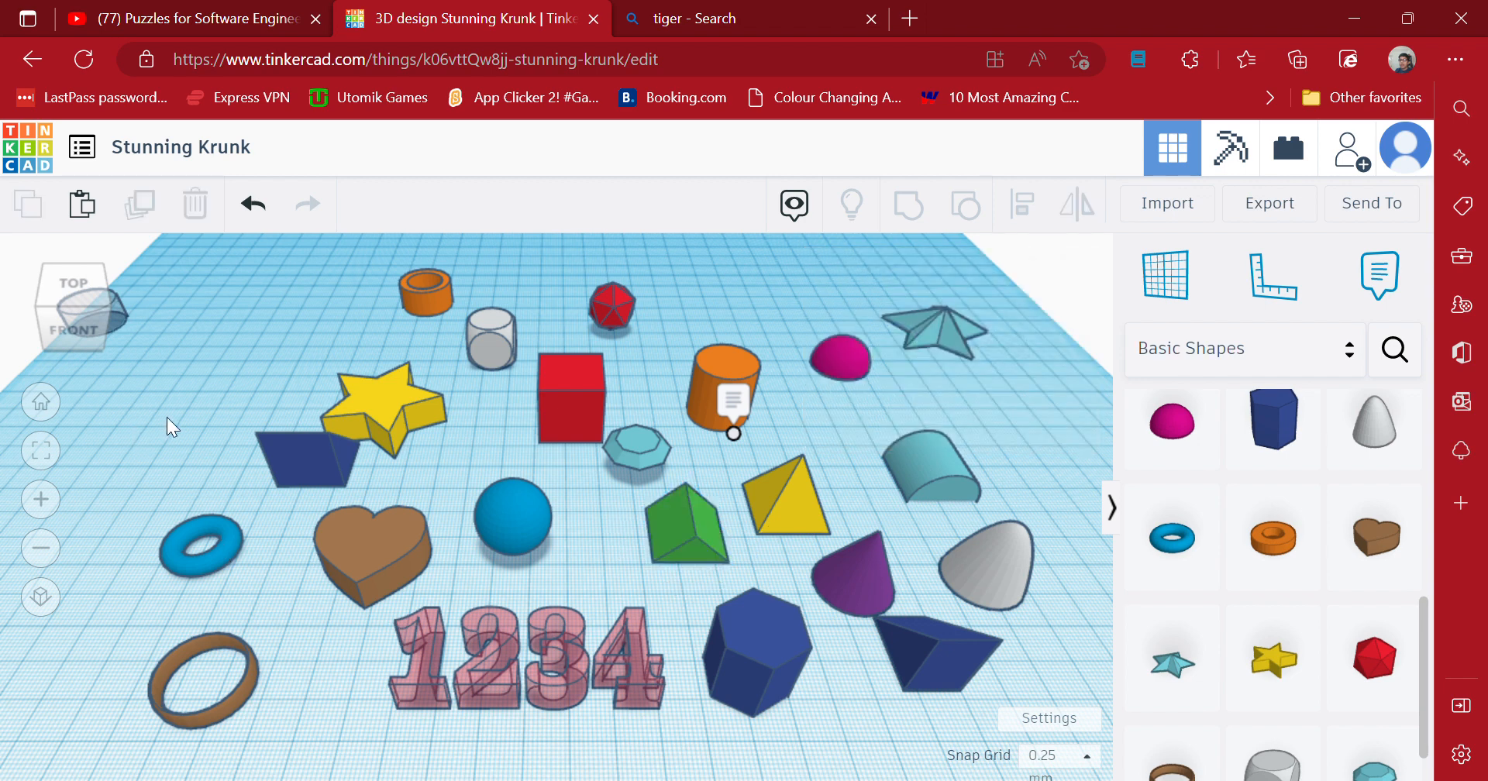